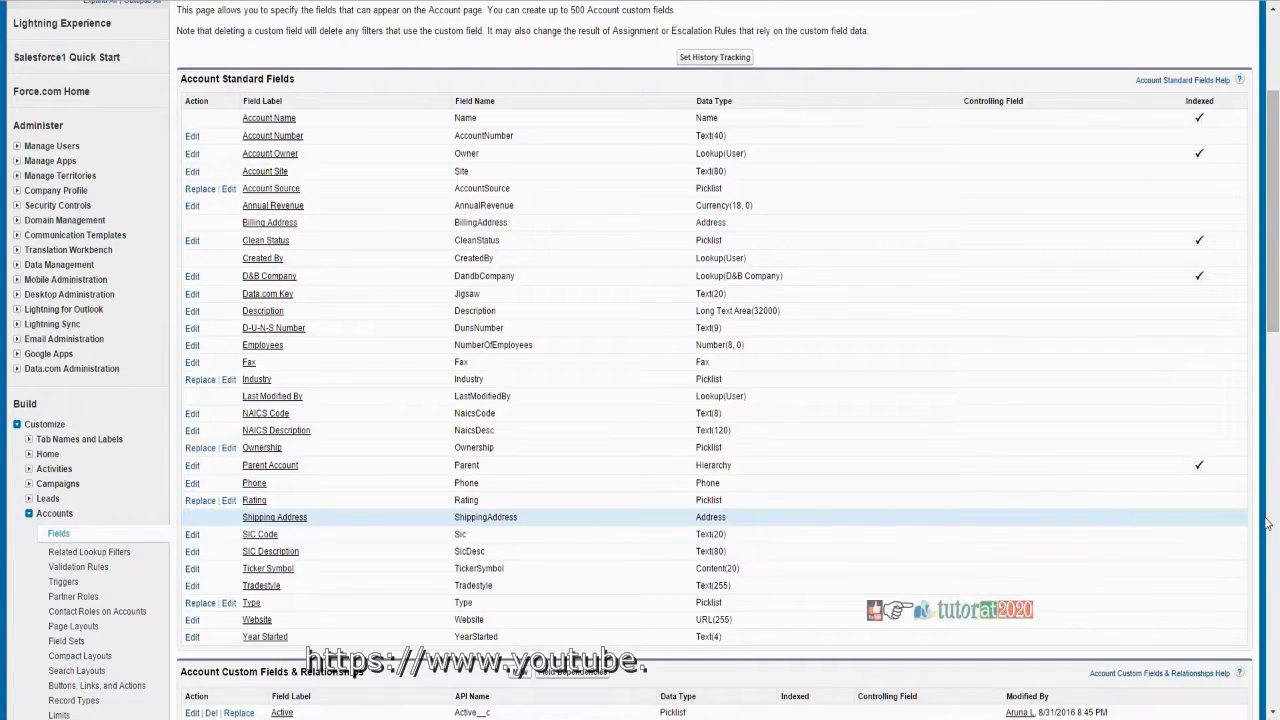
- Start a new custom field on the Account object and choose the Roll-Up Summary data type
scroll(600, 485, down, 2)
click(518, 449)
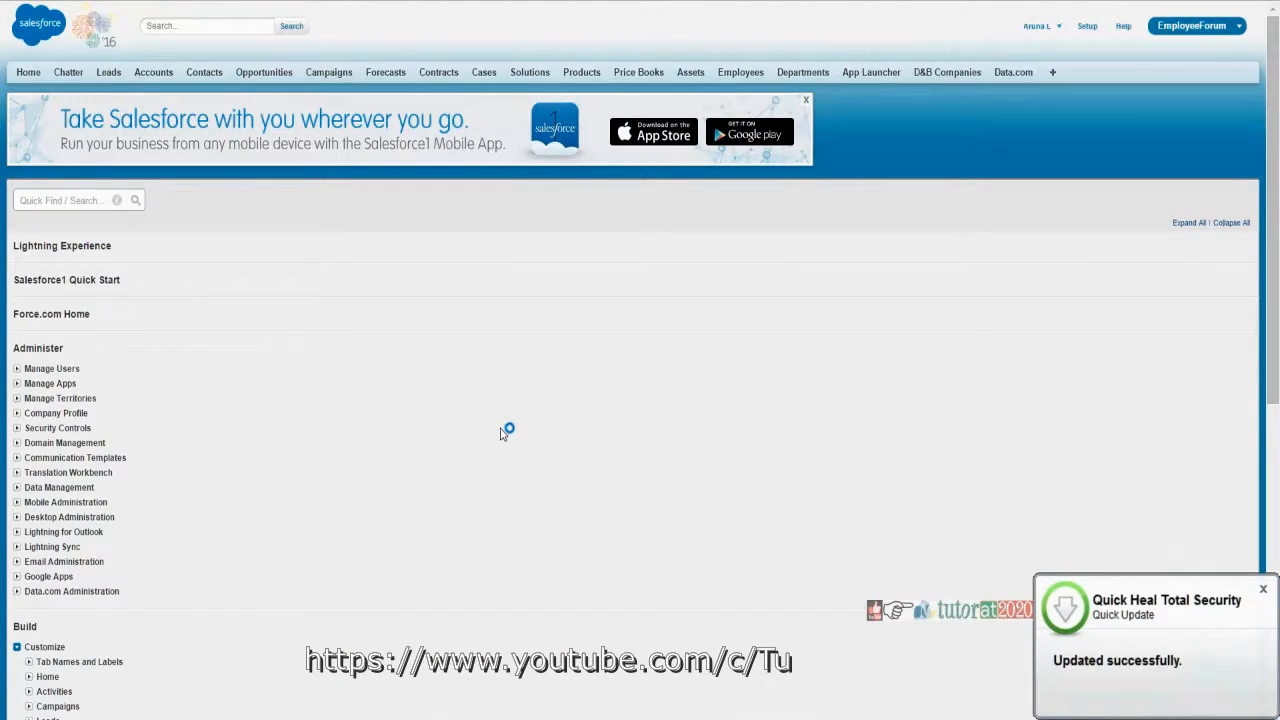
click(230, 446)
scroll(236, 509, down, 1)
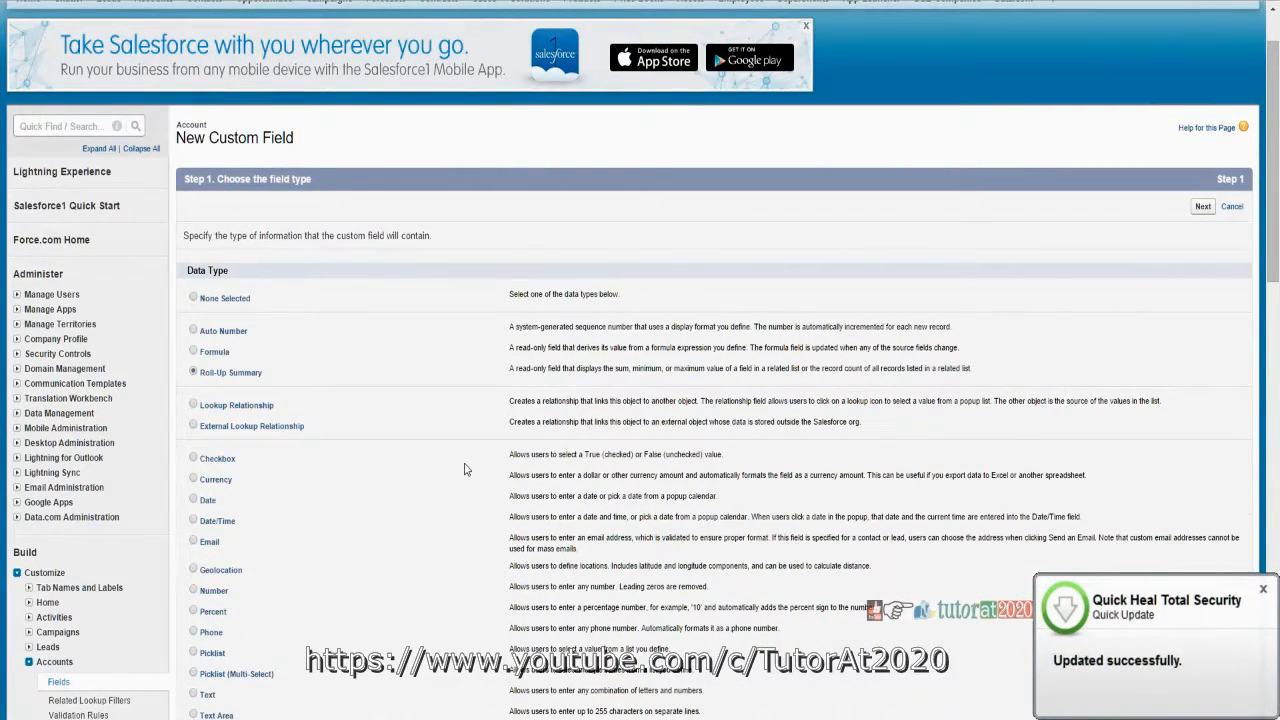
- Read the description of the Roll-Up Summary field type, closing the AMD Installer pop-up that covers it
drag(514, 368, 630, 380)
click(615, 390)
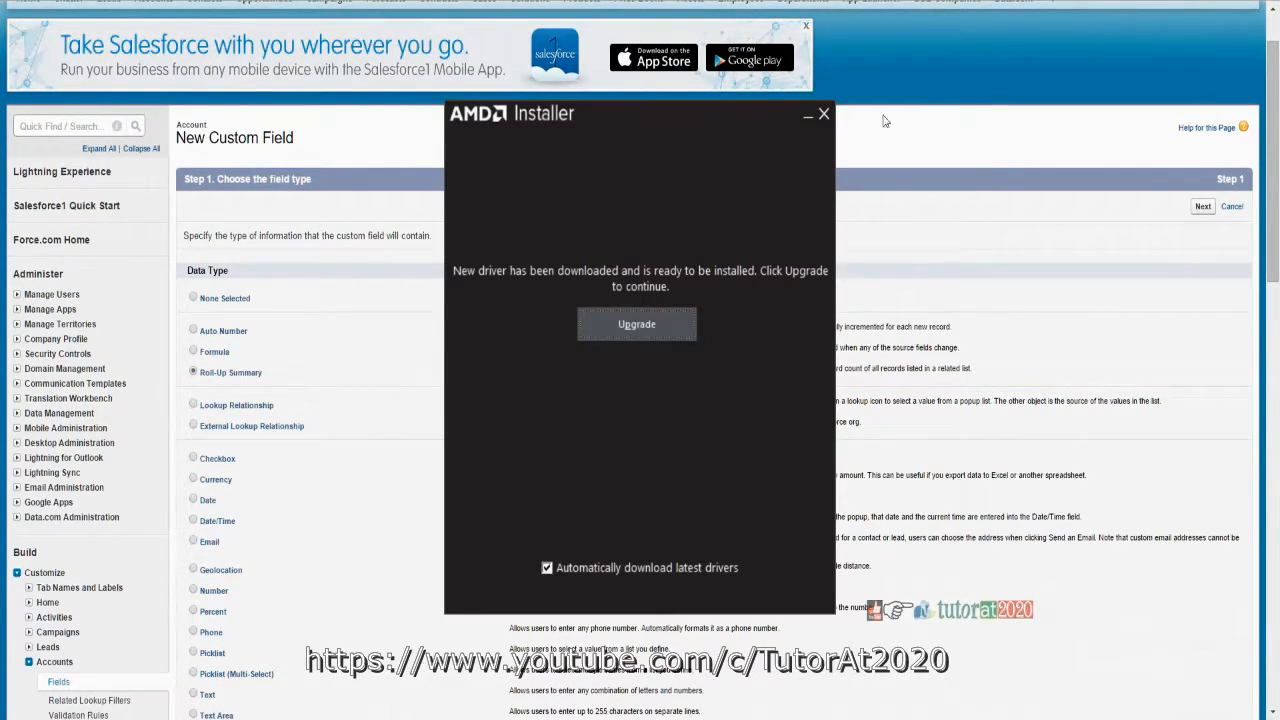
click(824, 115)
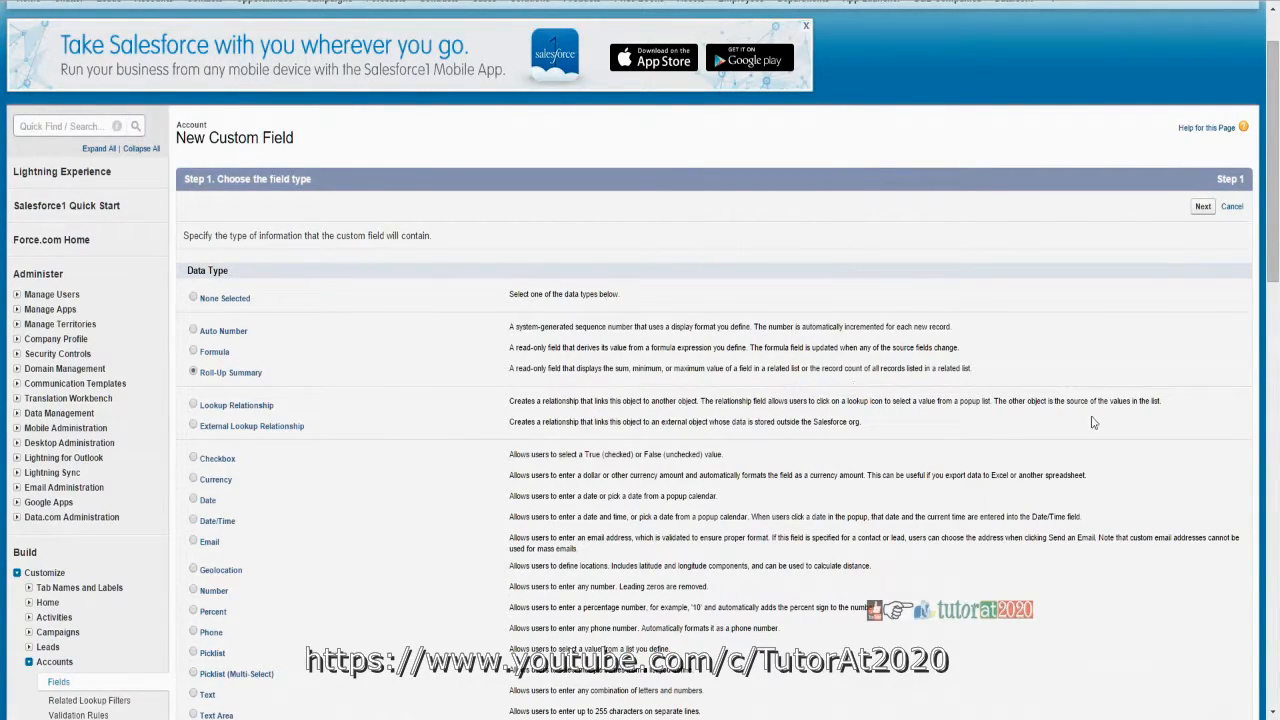
drag(974, 382, 500, 368)
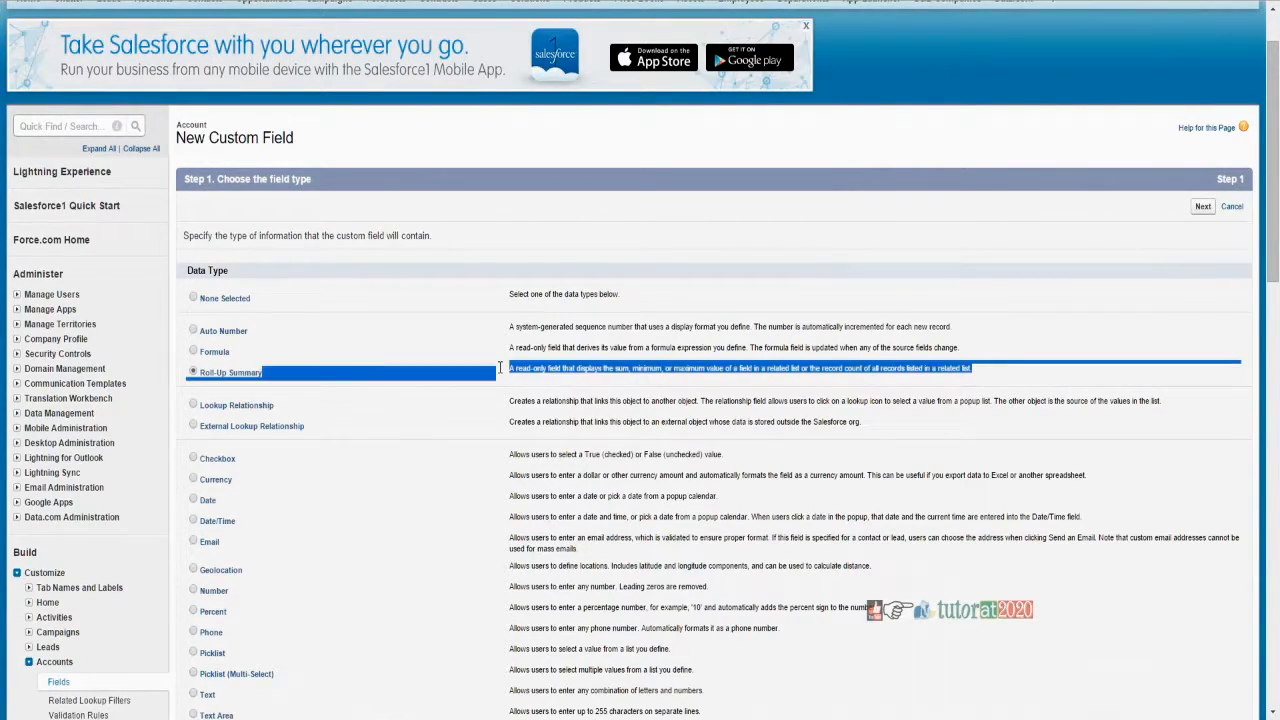
click(522, 392)
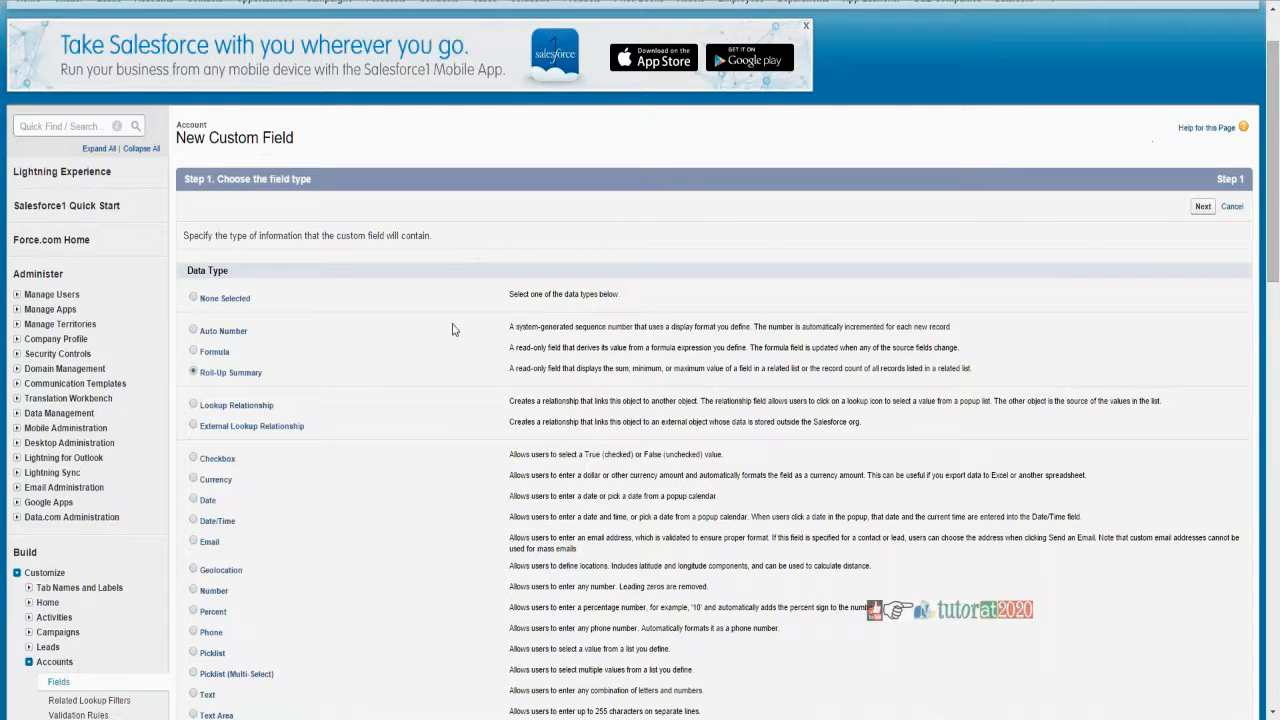
- Open the Sunpharma Thermameter opportunity from the Opportunities home page in a separate tab and examine its Amount field
scroll(470, 350, up, 1)
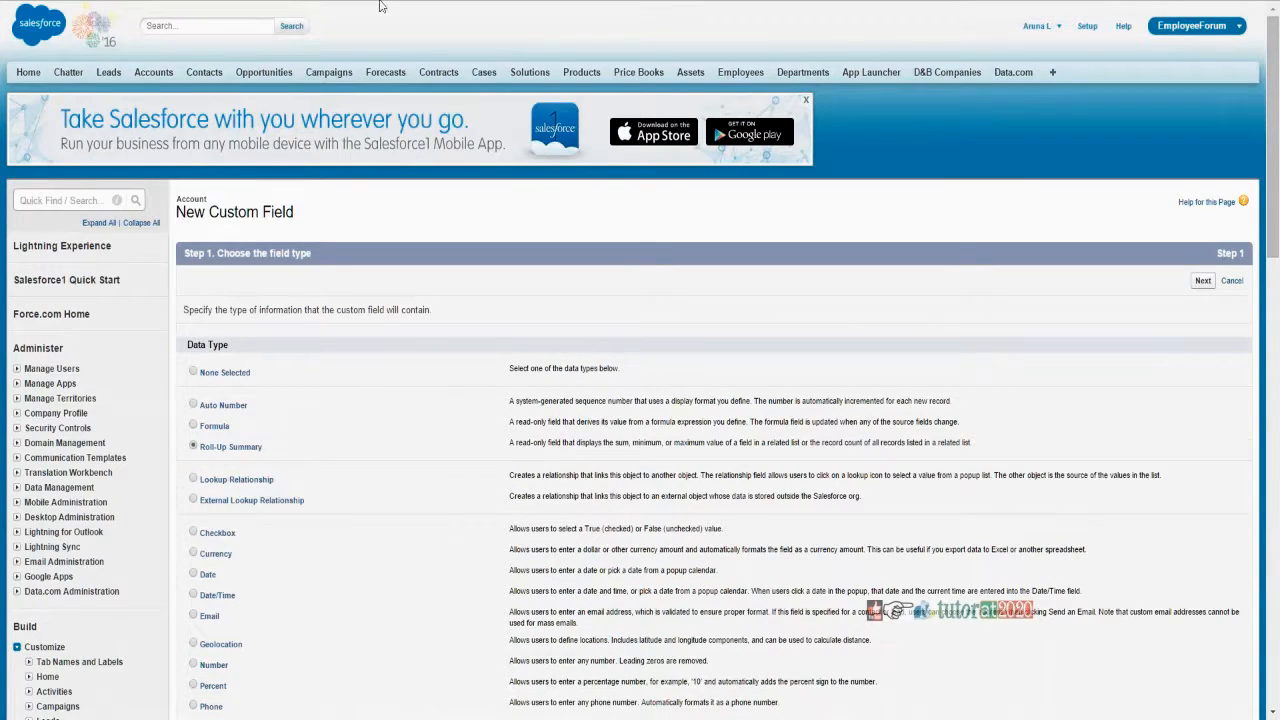
right_click(283, 82)
key(Escape)
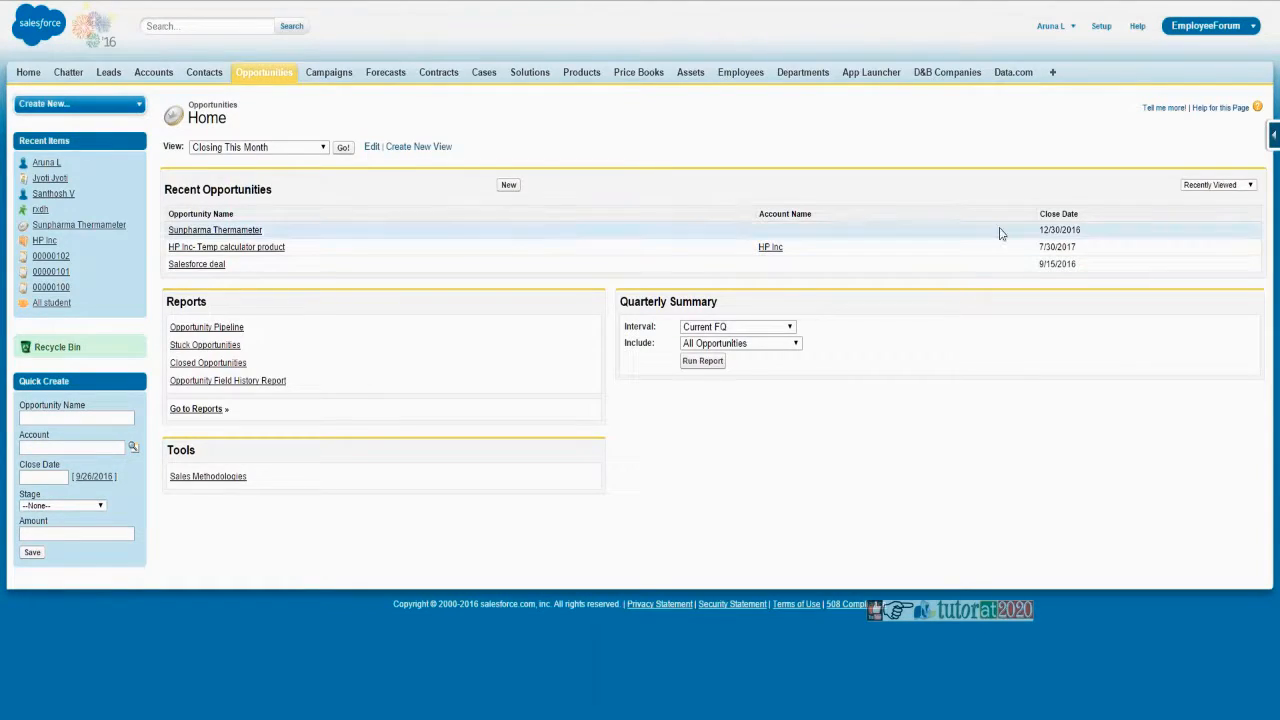
click(226, 247)
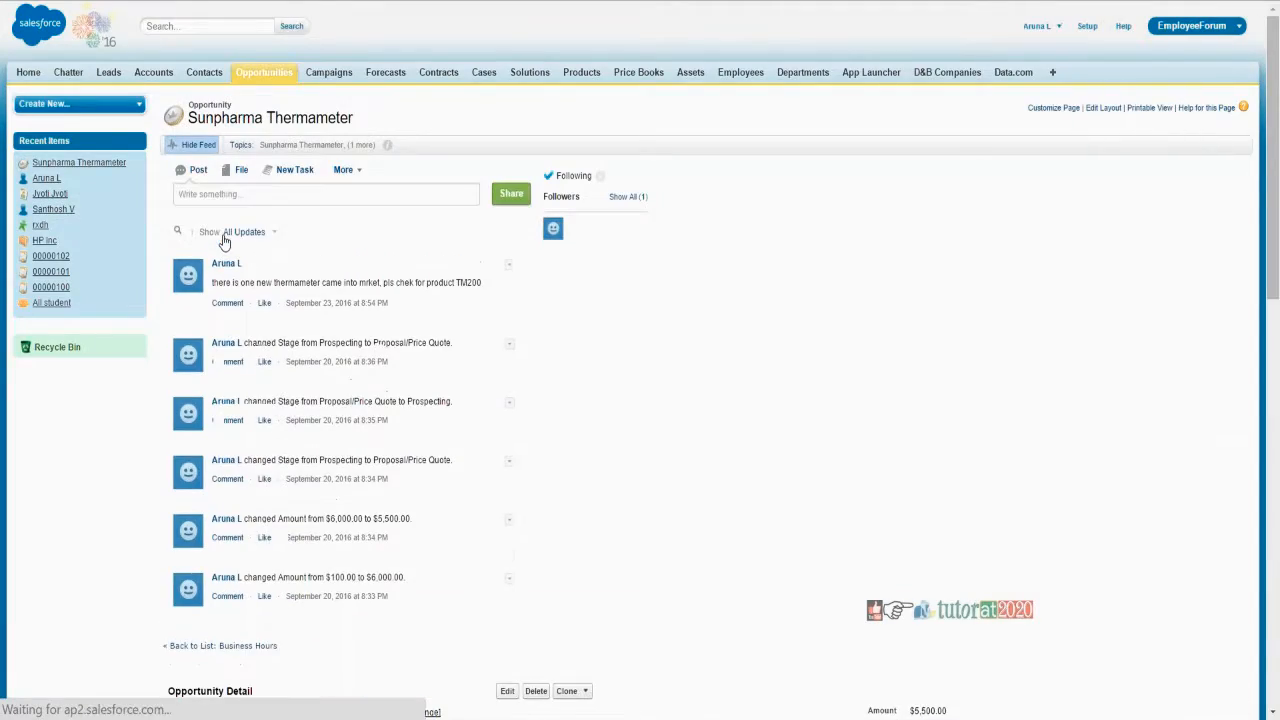
scroll(336, 479, down, 3)
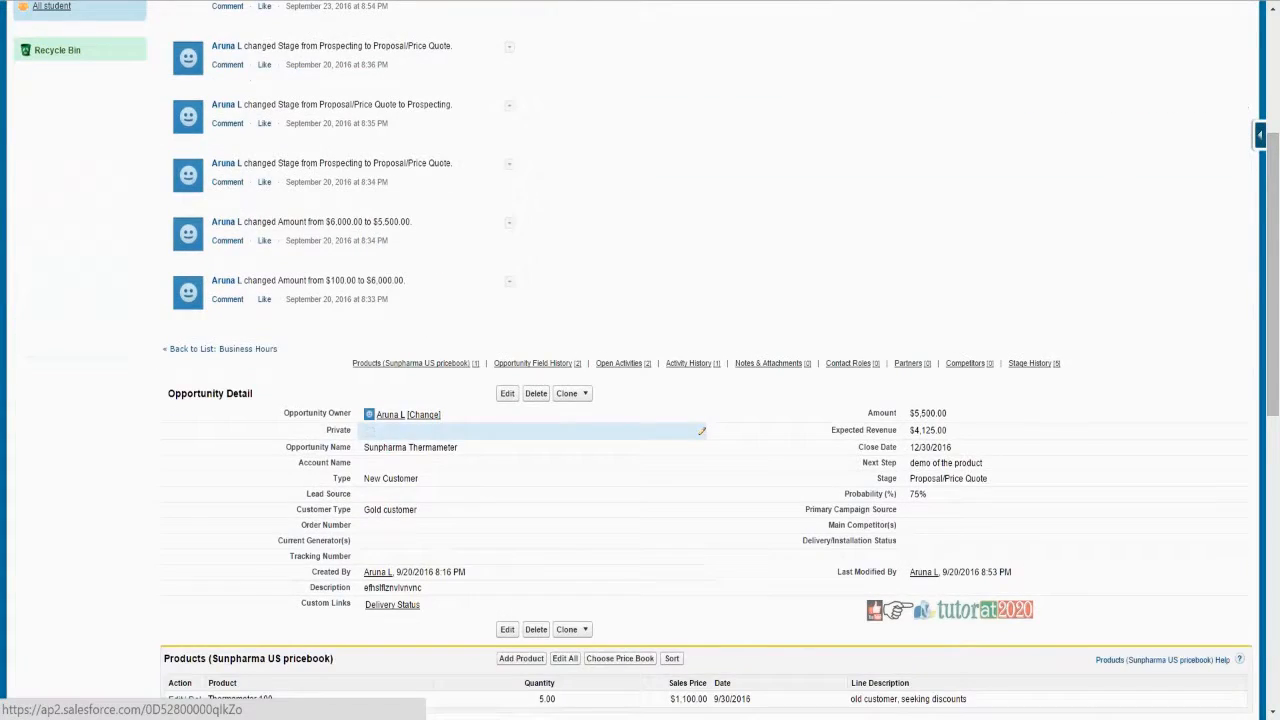
drag(856, 416, 938, 414)
click(828, 430)
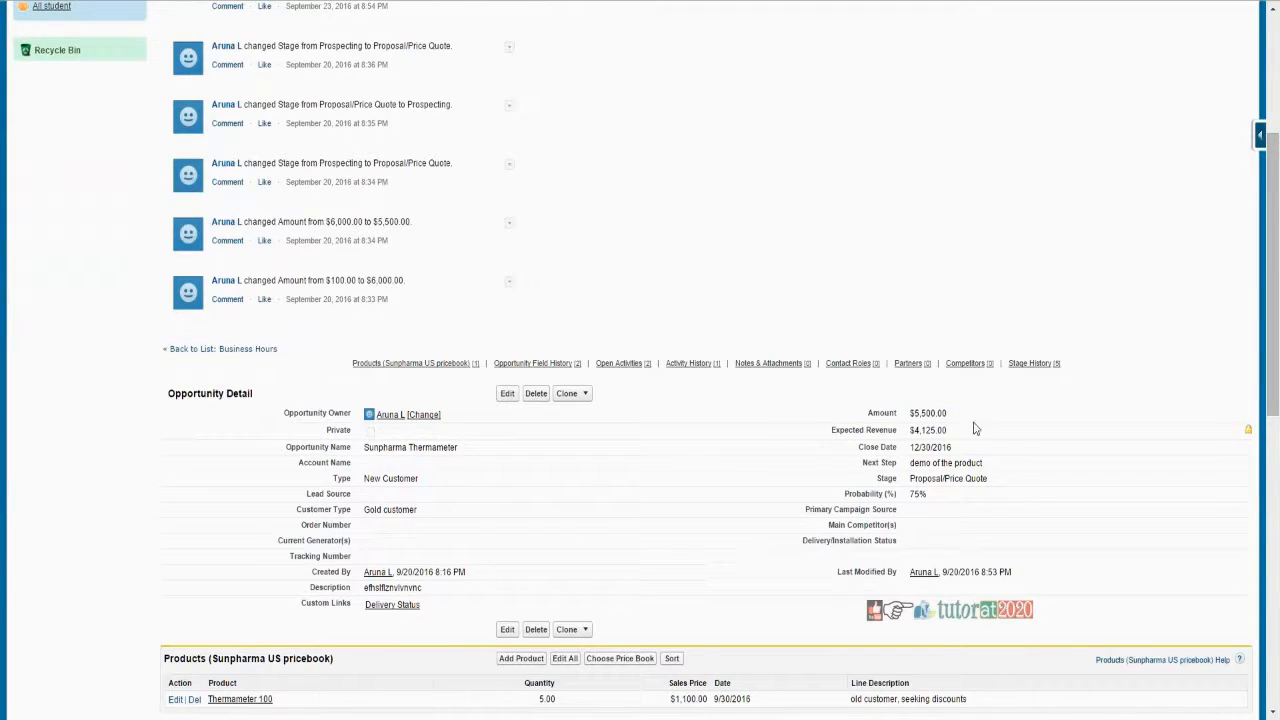
- View the Opportunity object's field list and check the data types of Amount and Expected Revenue
click(1261, 136)
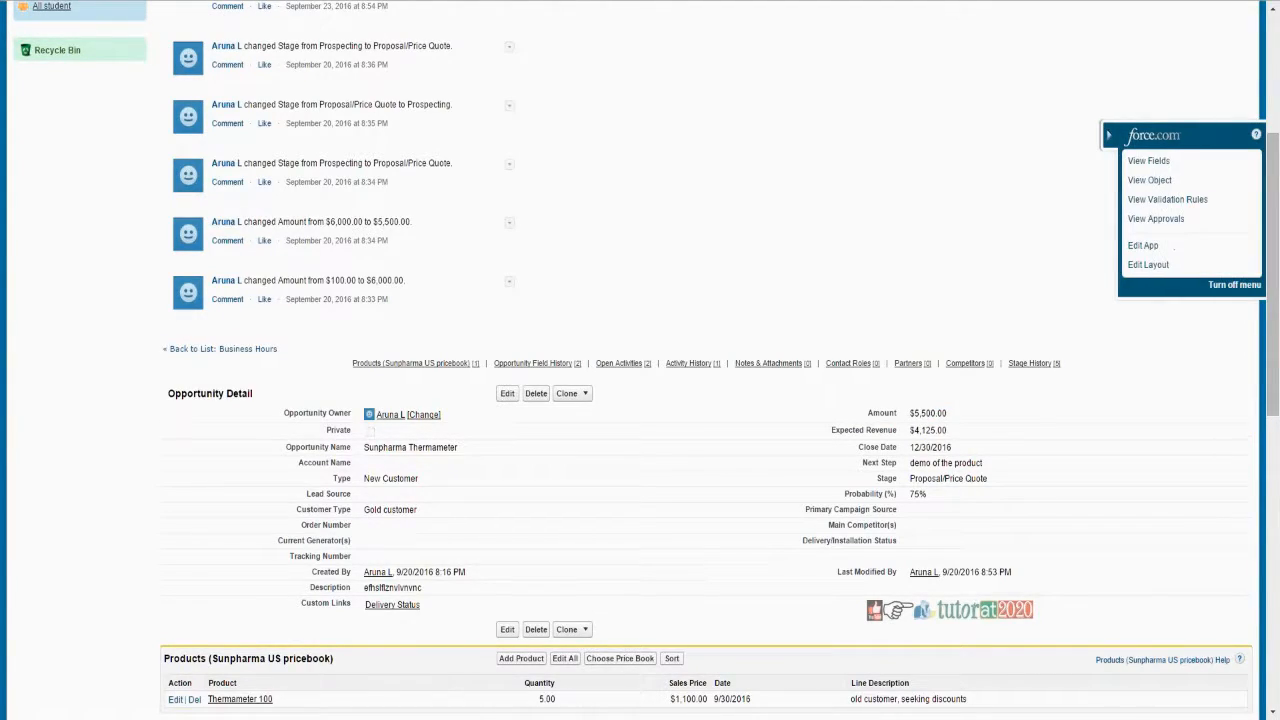
click(1140, 162)
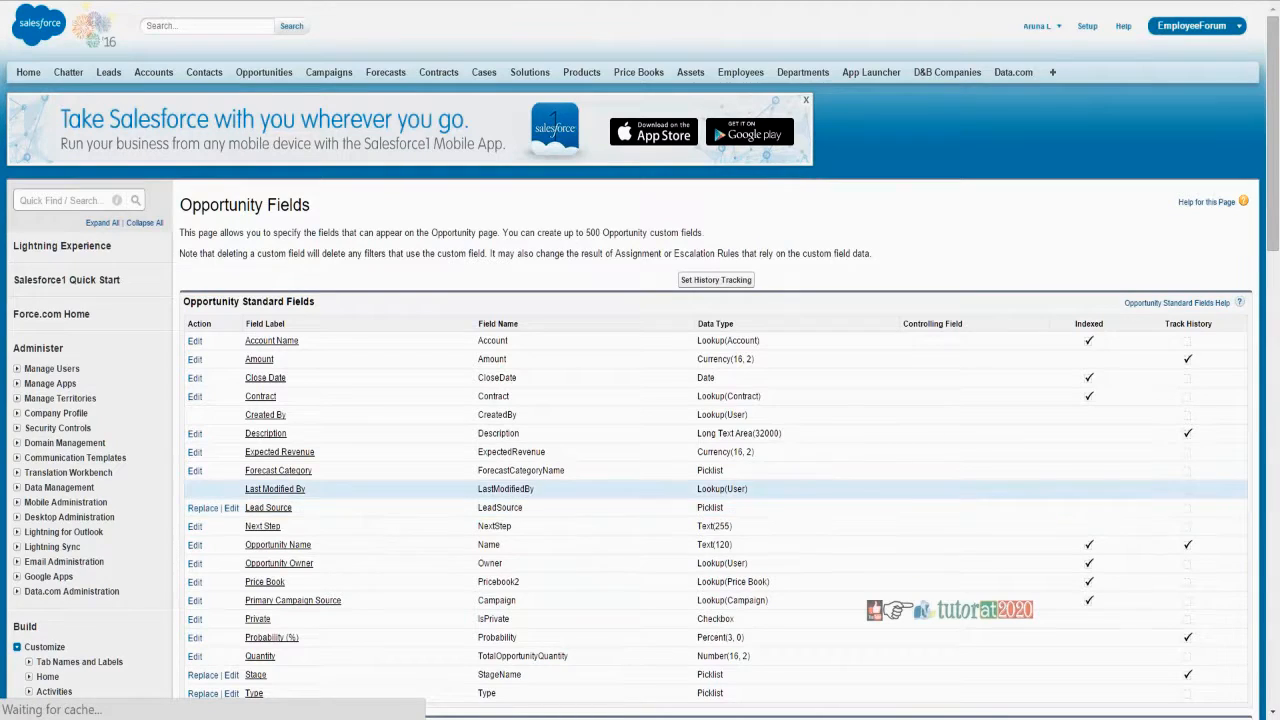
scroll(347, 523, down, 3)
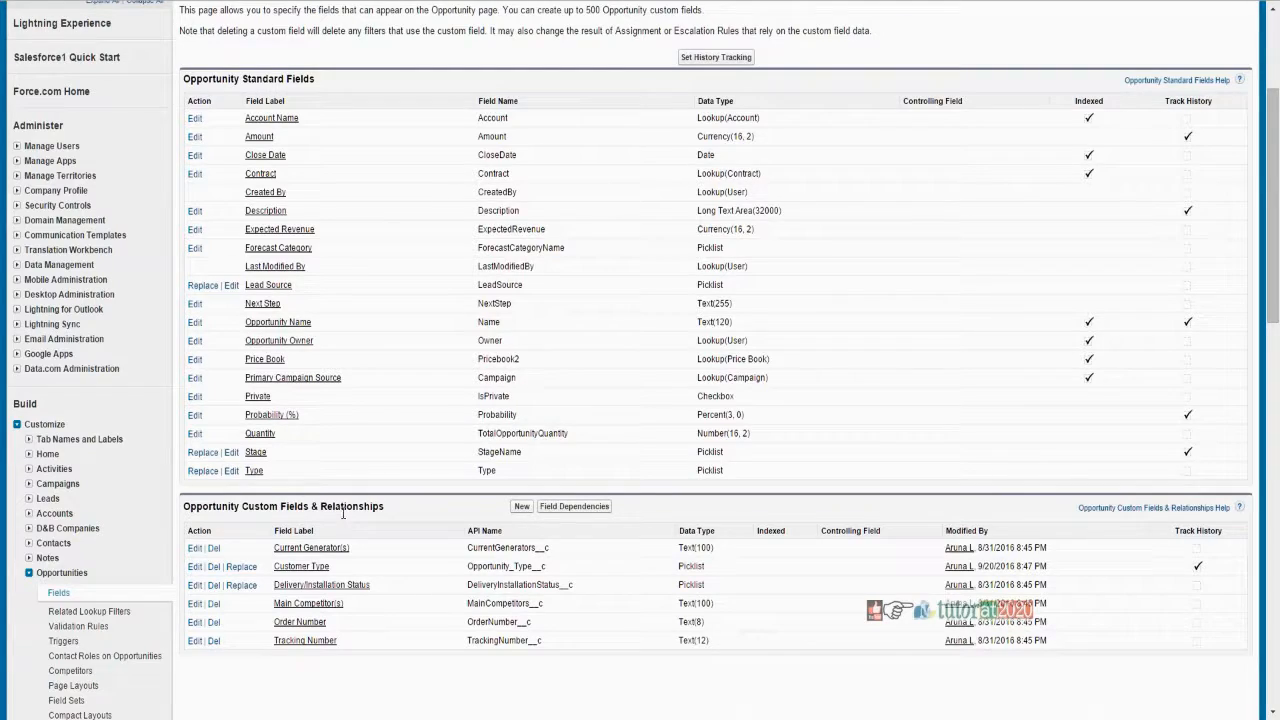
drag(757, 137, 696, 137)
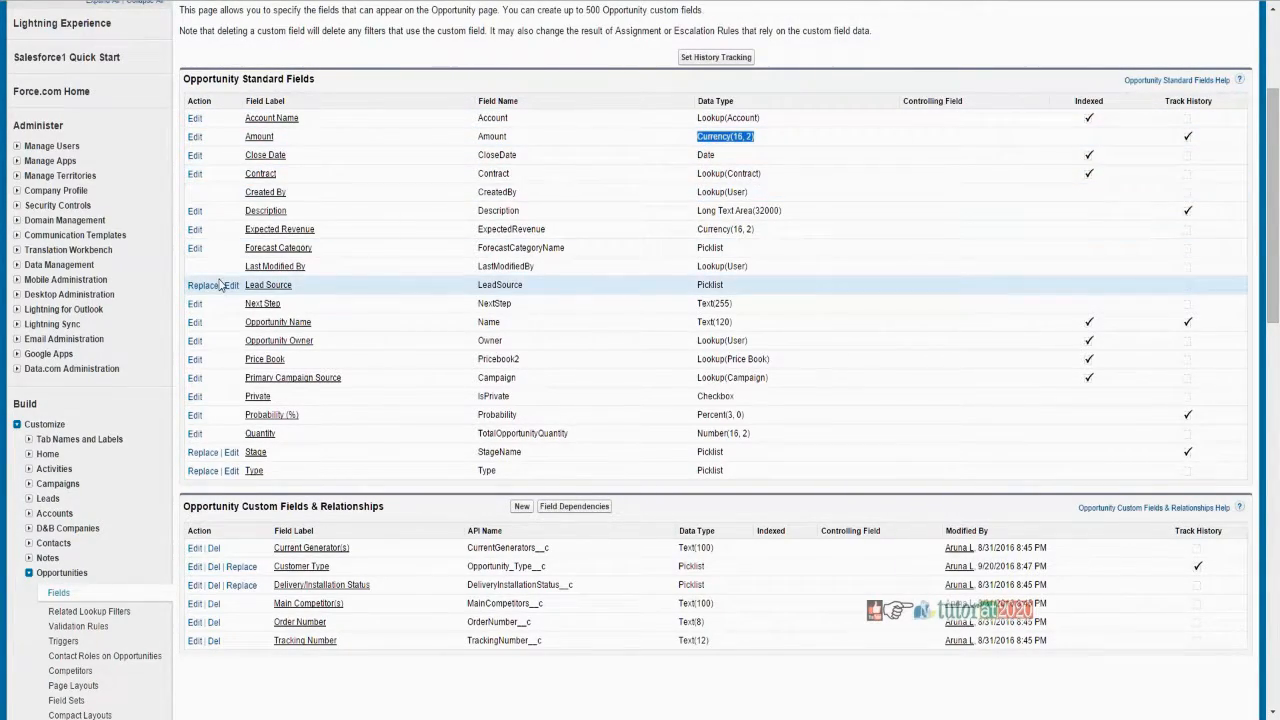
click(757, 232)
drag(757, 232, 689, 270)
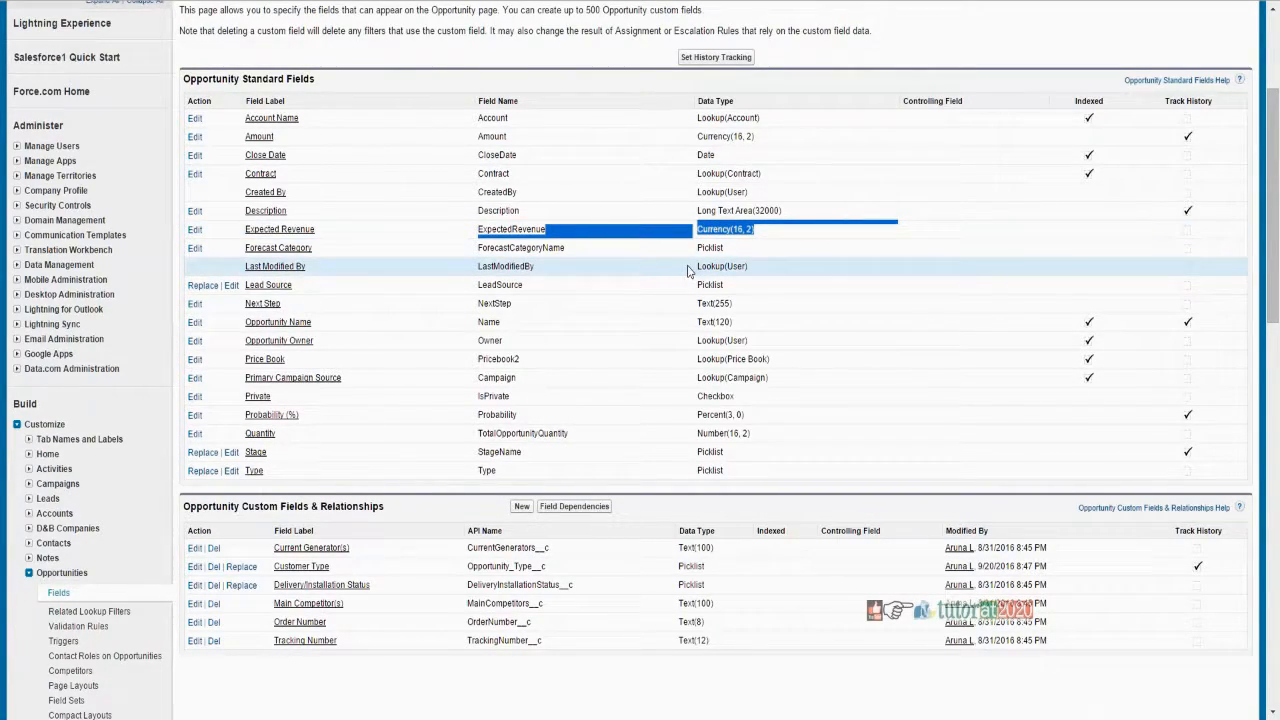
click(352, 237)
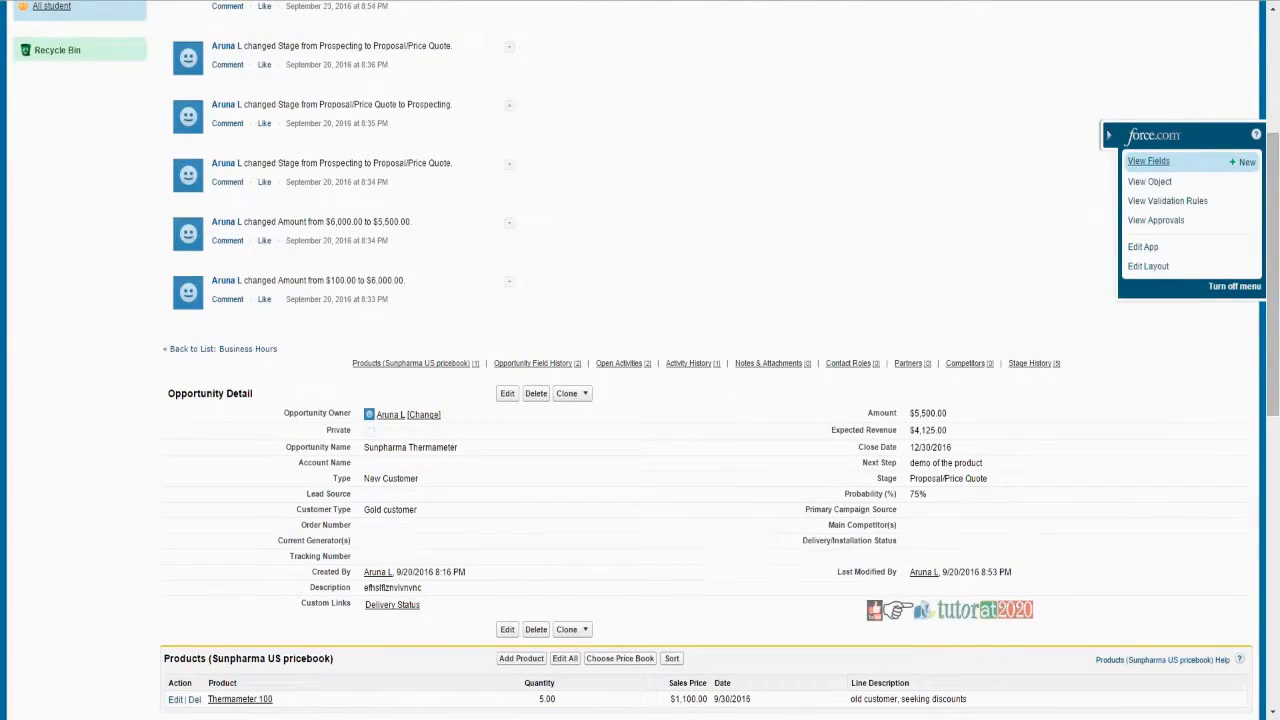
- Return to the Sunpharma Thermameter opportunity, collapse the Force.com menu and review the Amount in its details
scroll(700, 420, down, 3)
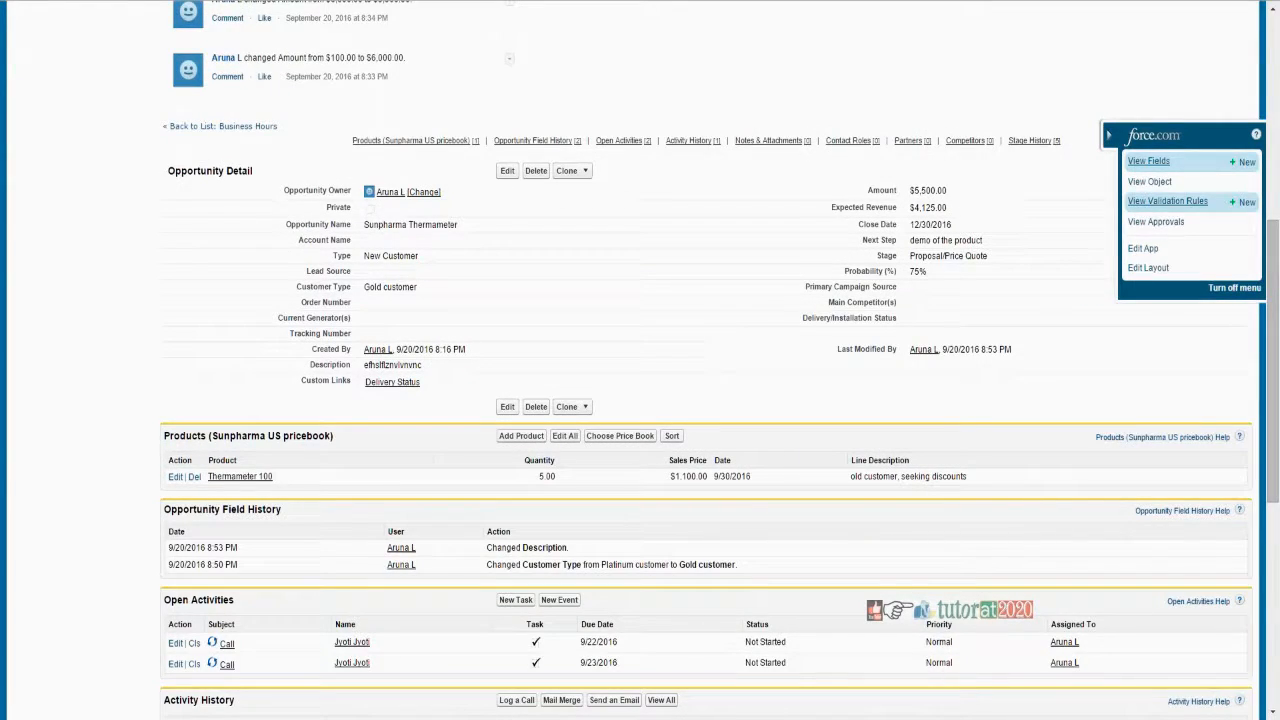
click(1107, 136)
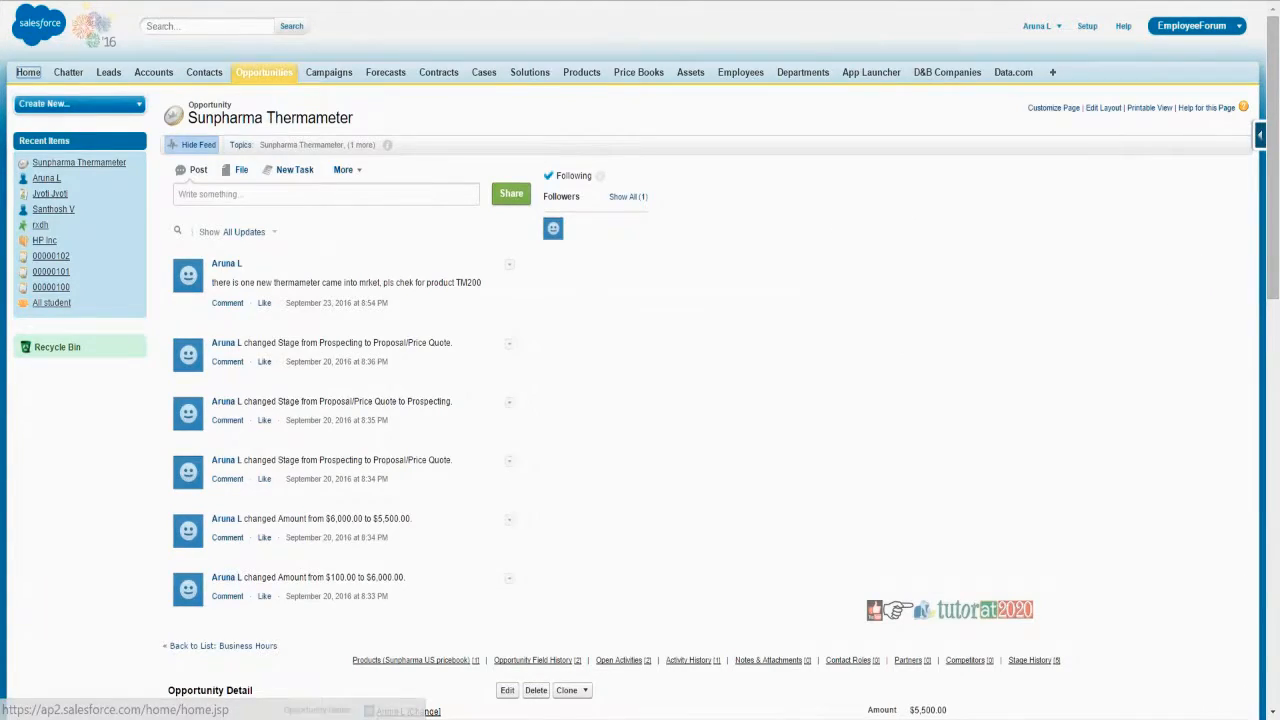
scroll(634, 369, down, 3)
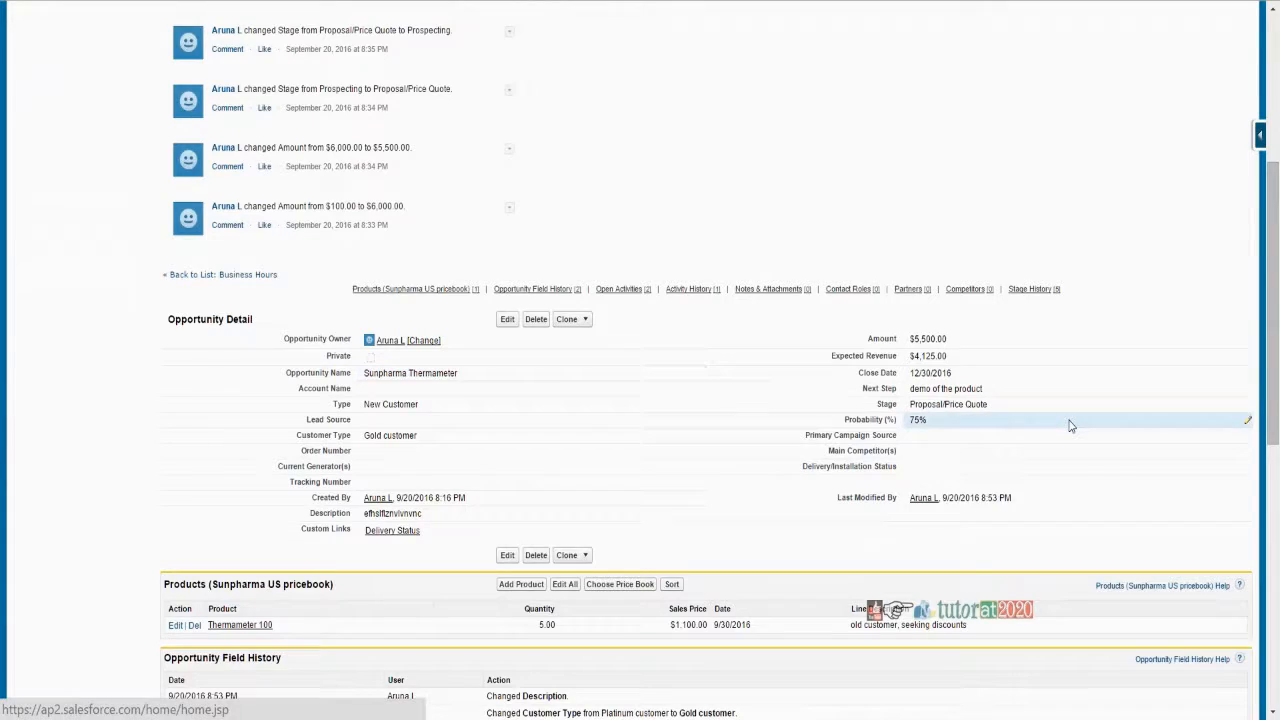
triple_click(860, 341)
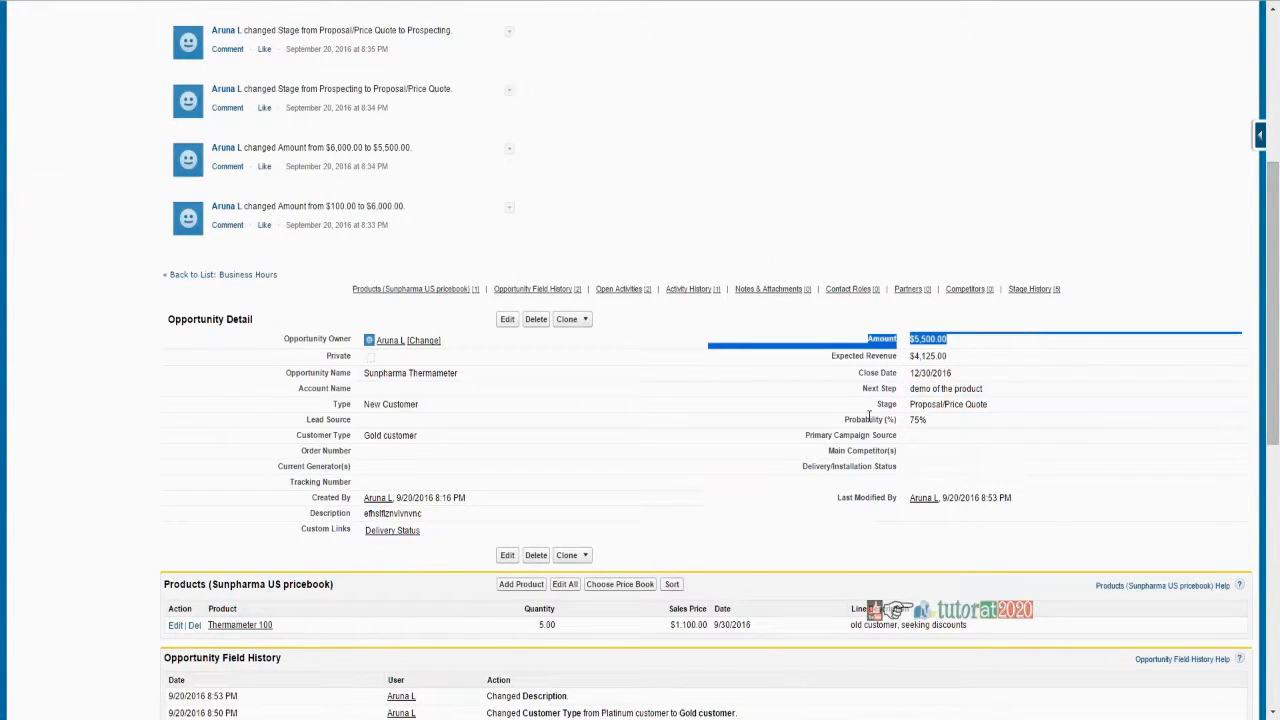
click(728, 371)
scroll(728, 360, down, 3)
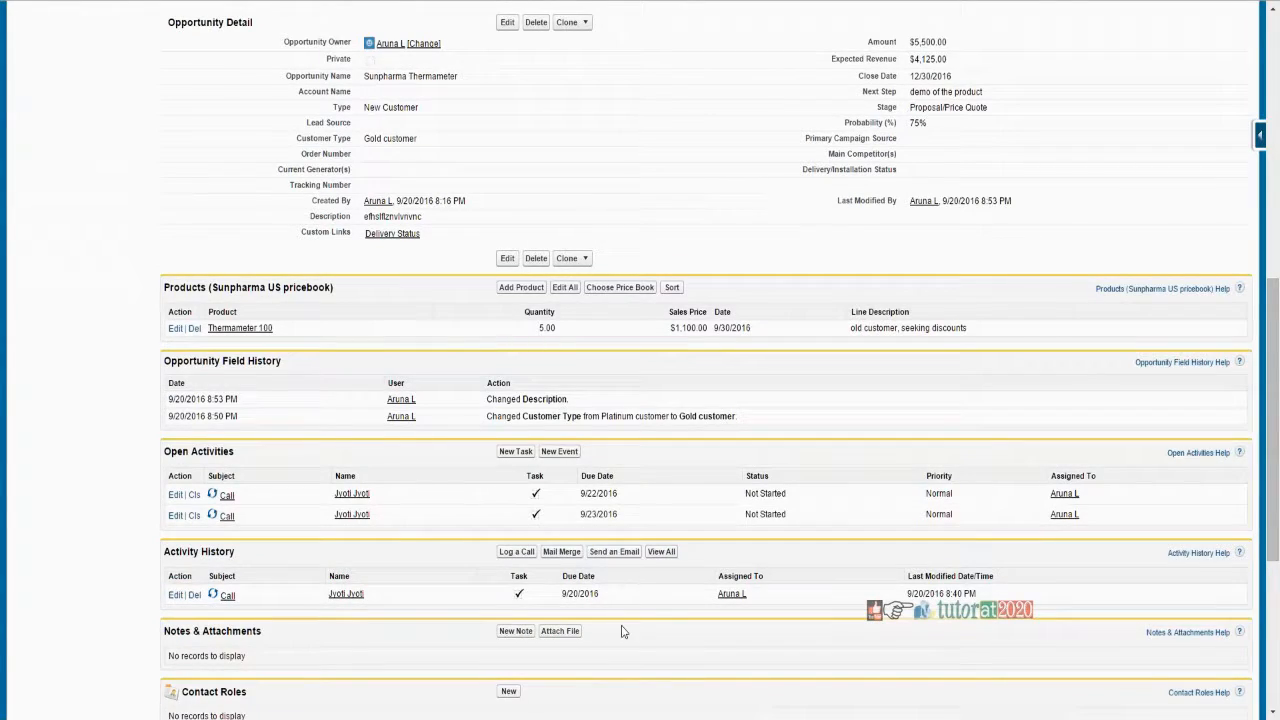
- Compare the Thermameter 100 product line's quantity and sales price with the opportunity's Amount
scroll(160, 540, up, 2)
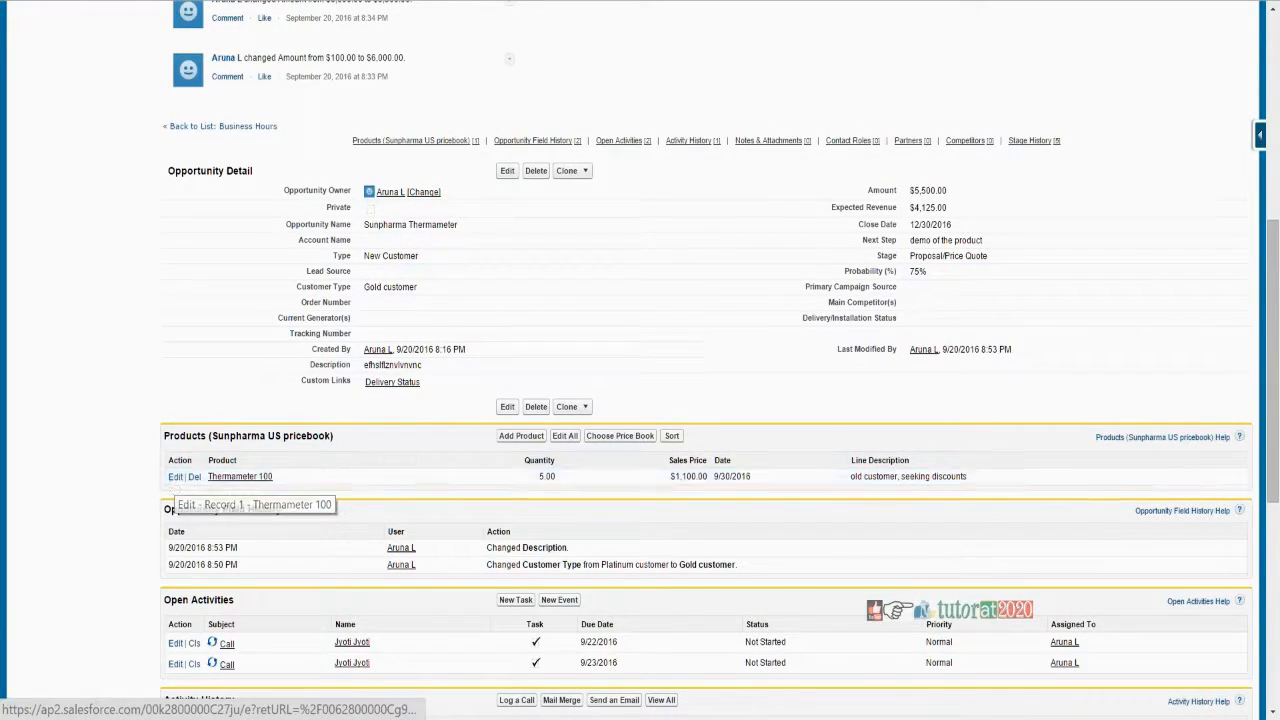
drag(170, 436, 343, 443)
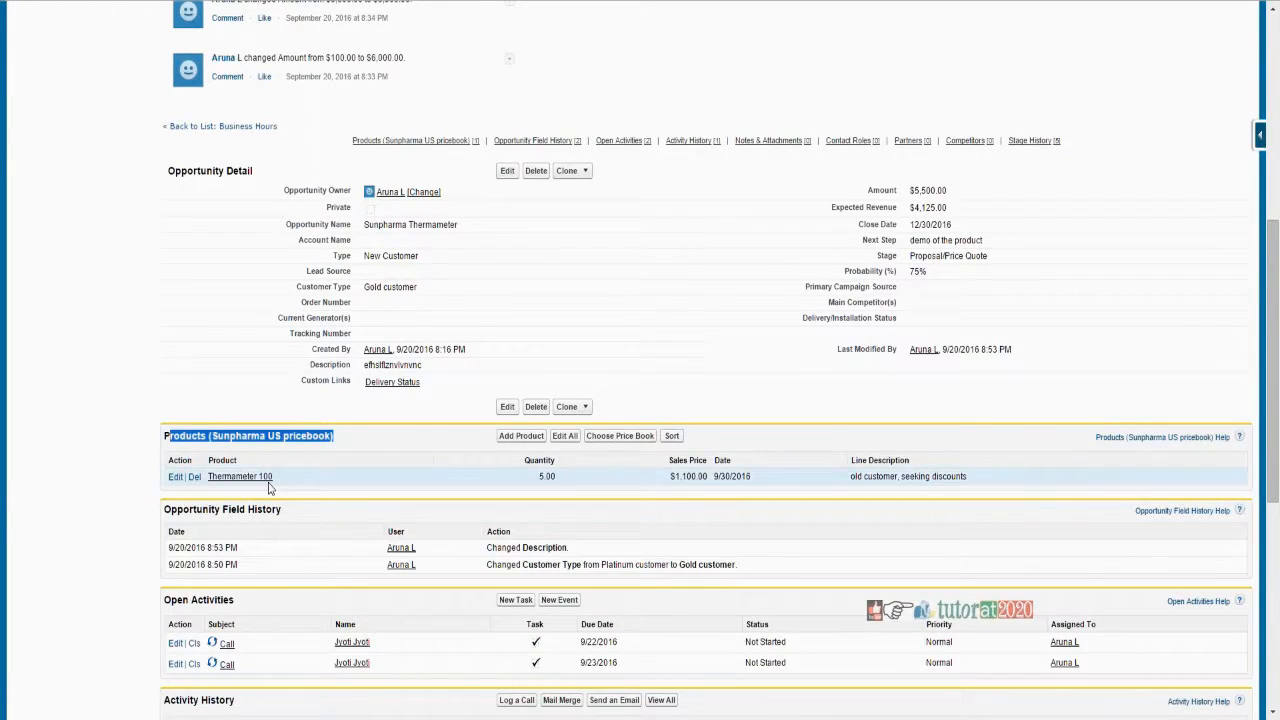
drag(278, 487, 207, 479)
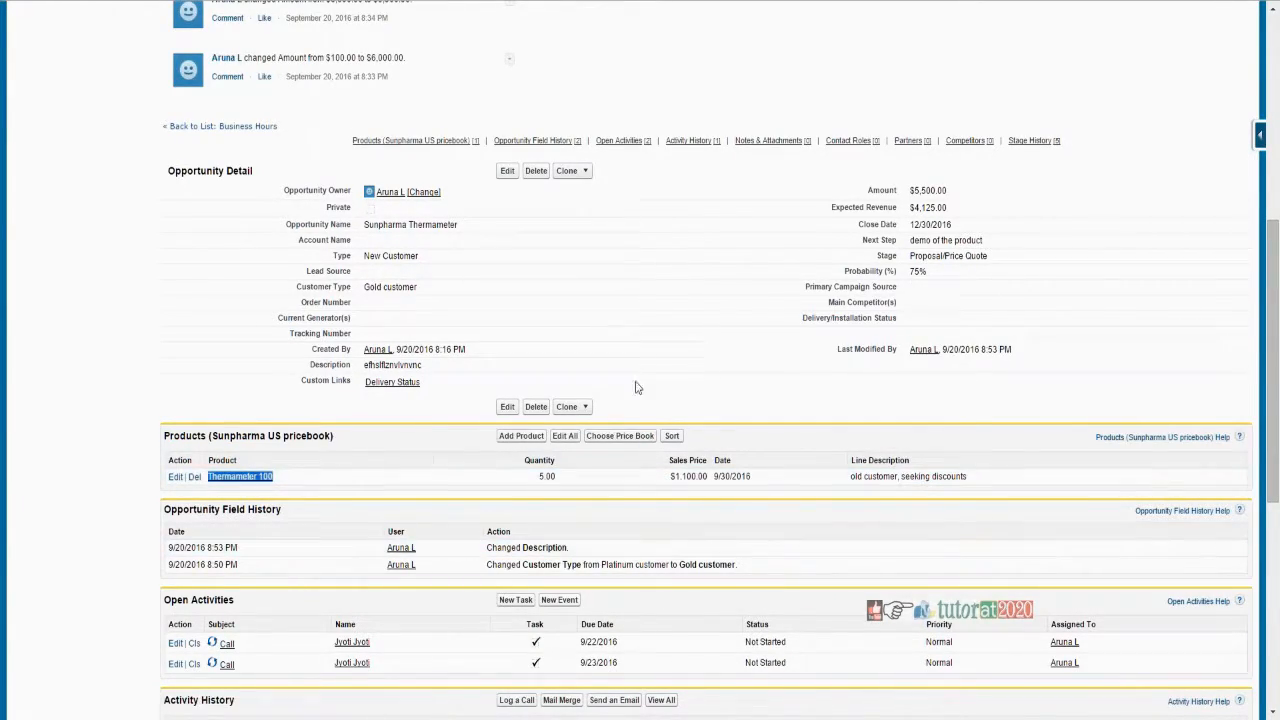
double_click(548, 478)
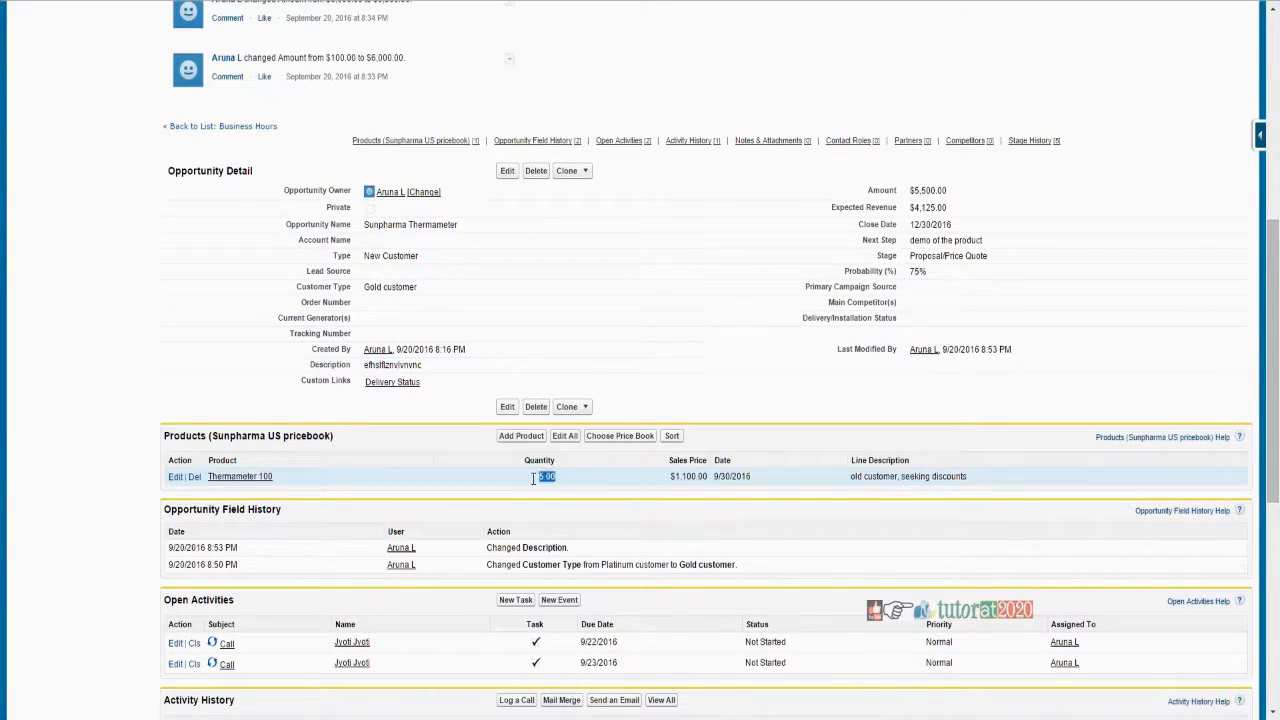
drag(675, 477, 710, 477)
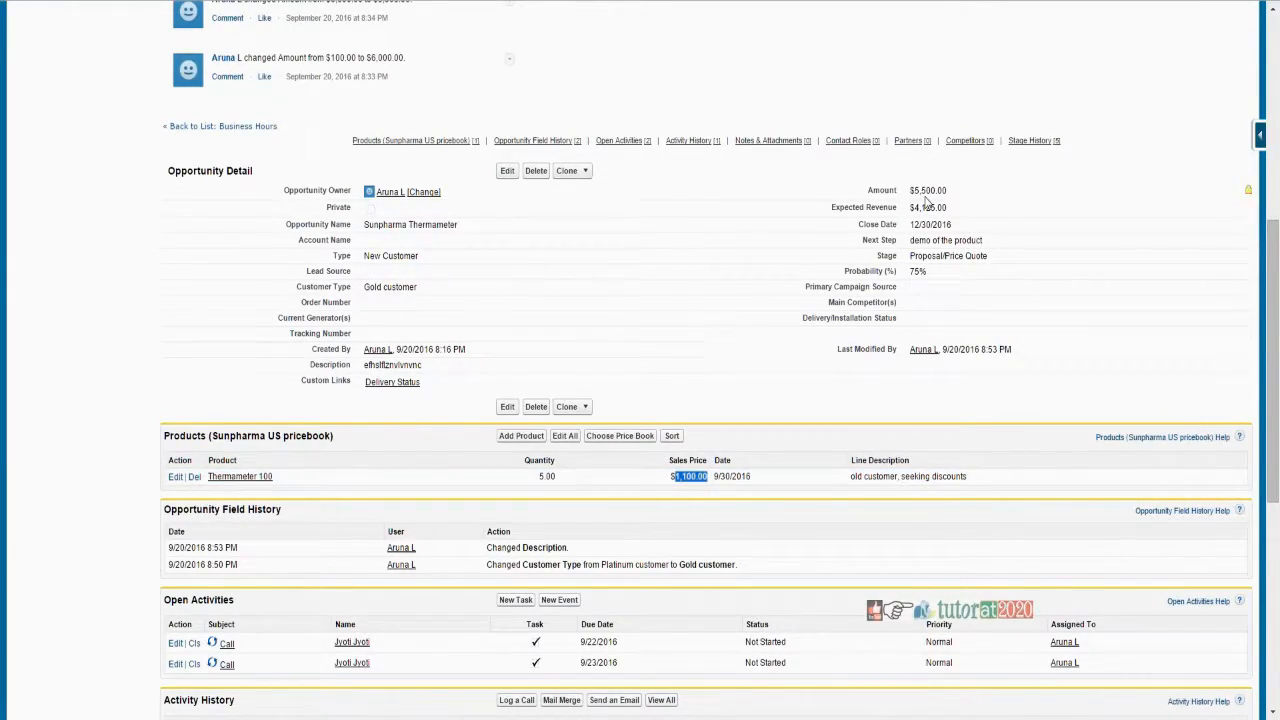
drag(158, 447, 346, 440)
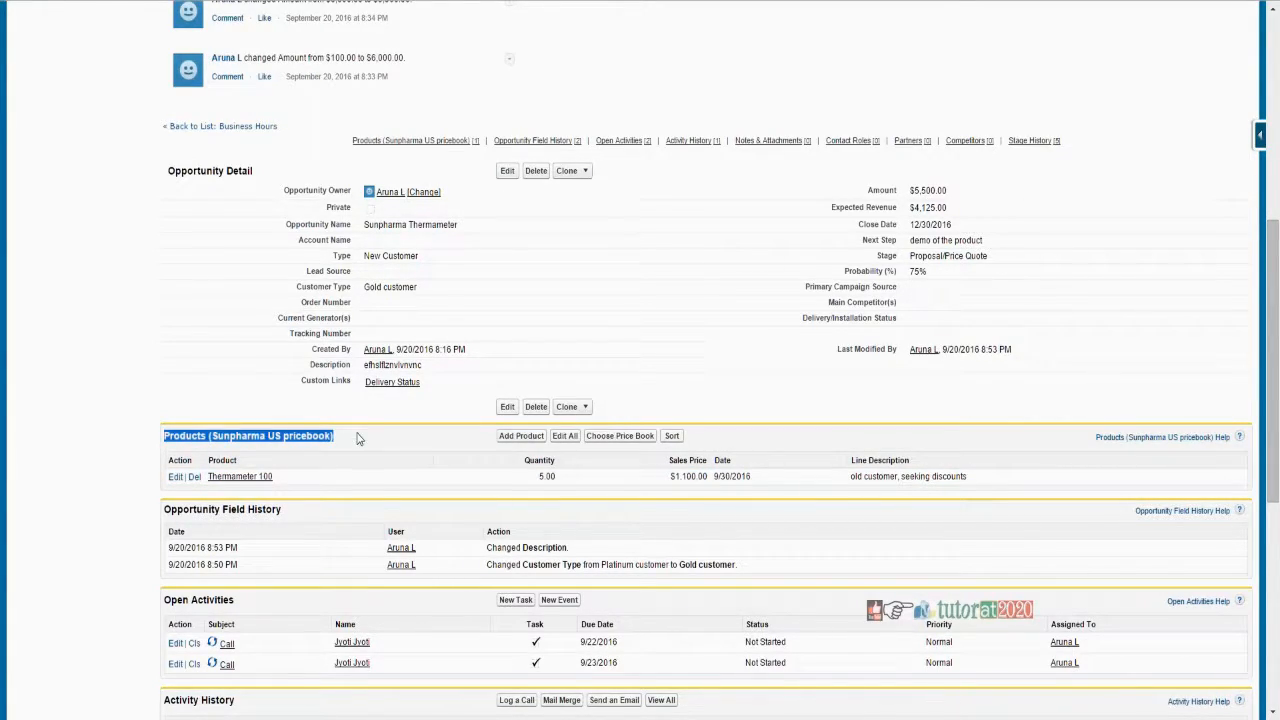
drag(870, 189, 945, 190)
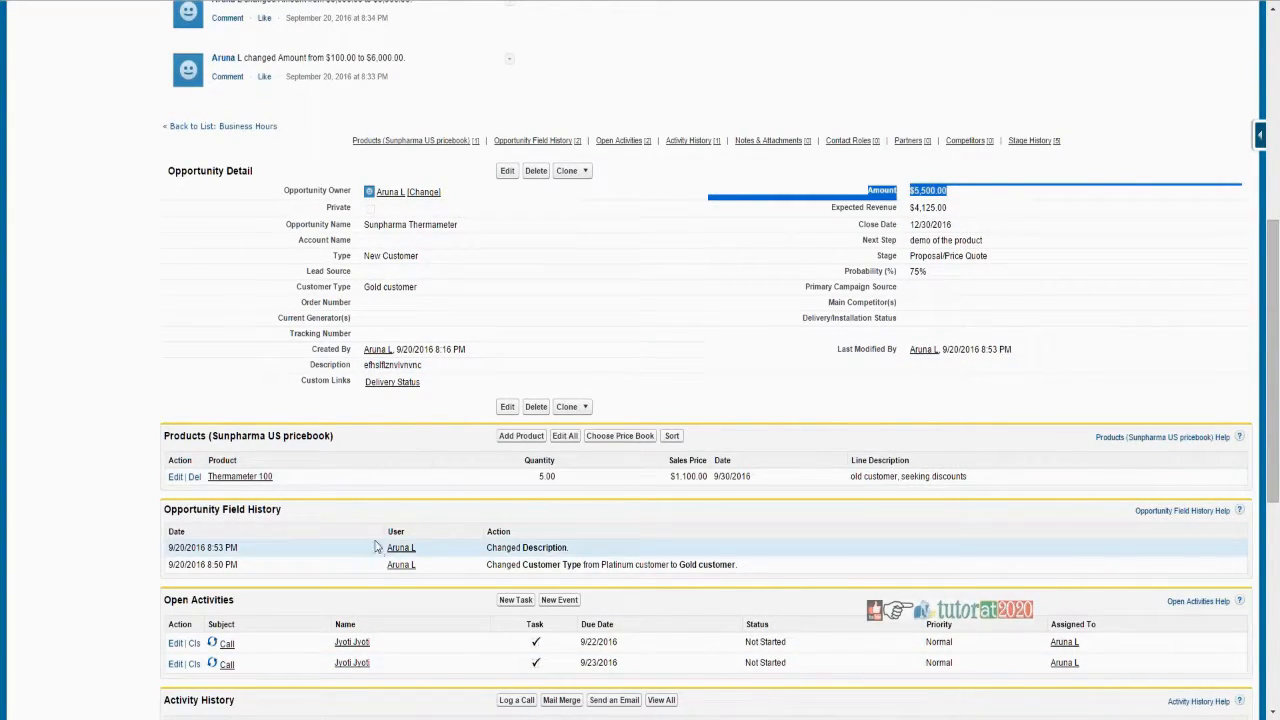
- Check which products can be added to the opportunity and open the Sunpharma US pricebook record
click(530, 440)
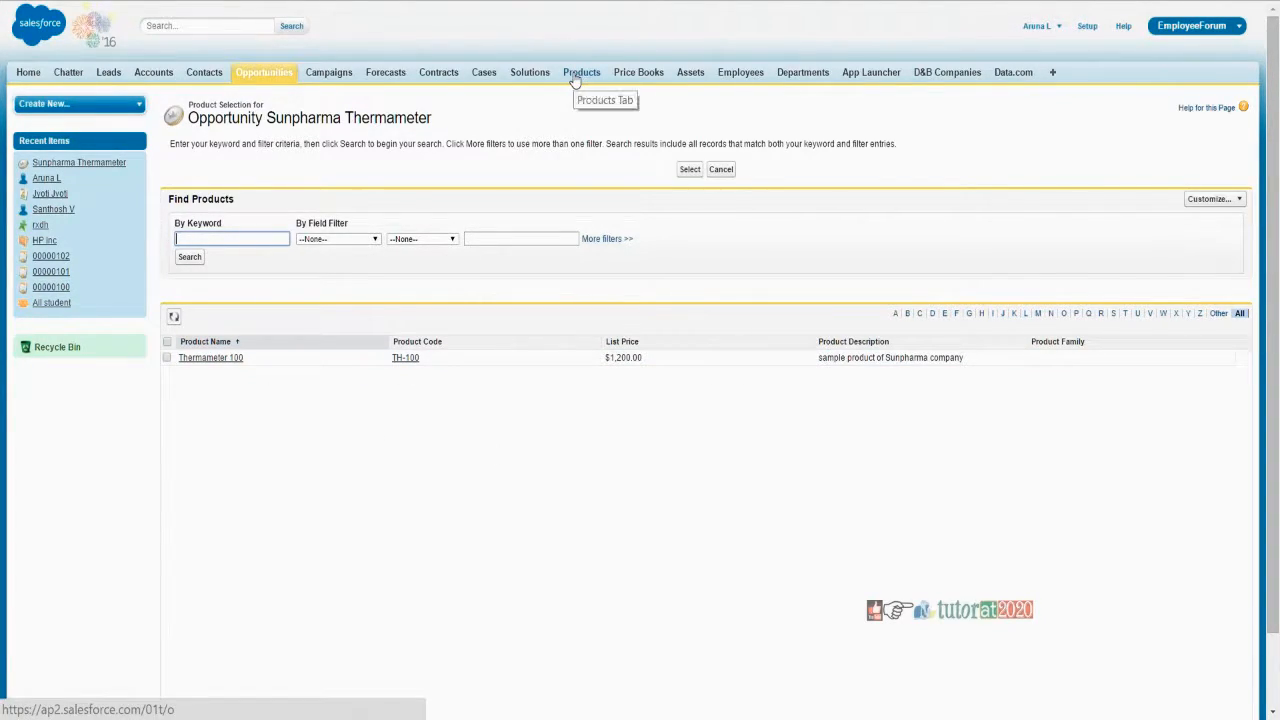
click(632, 76)
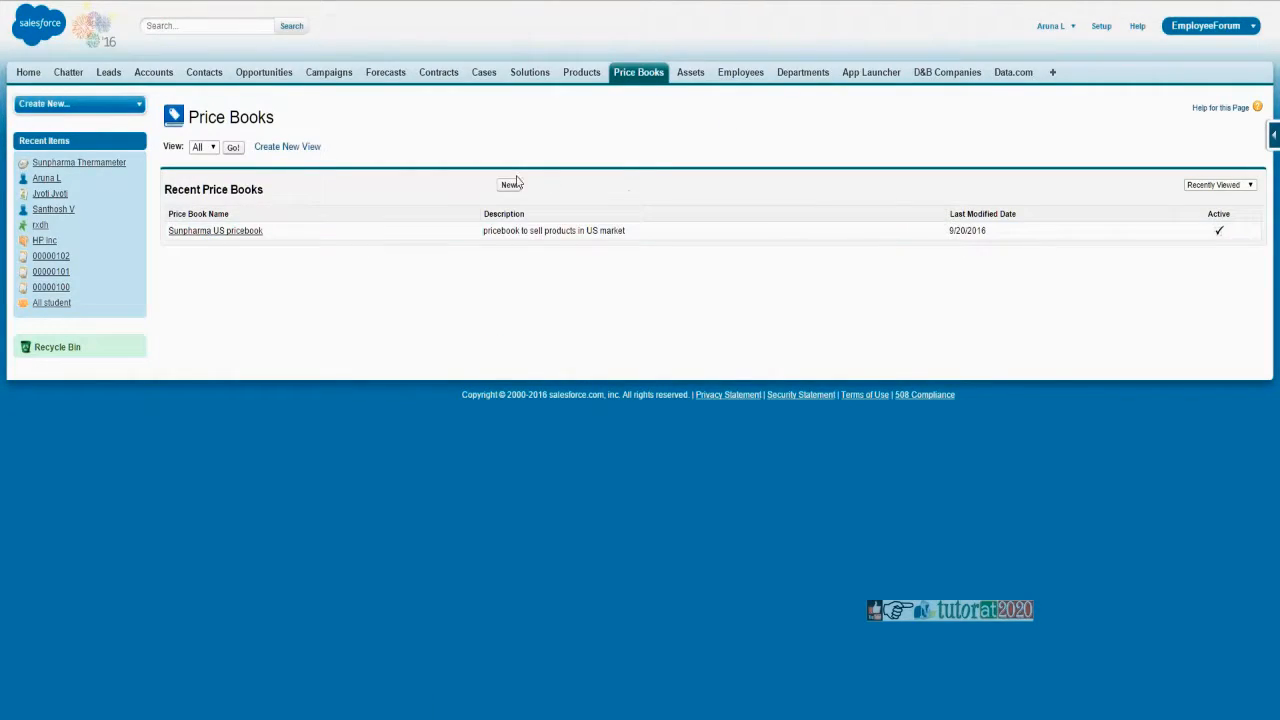
click(510, 188)
click(12, 2)
click(237, 231)
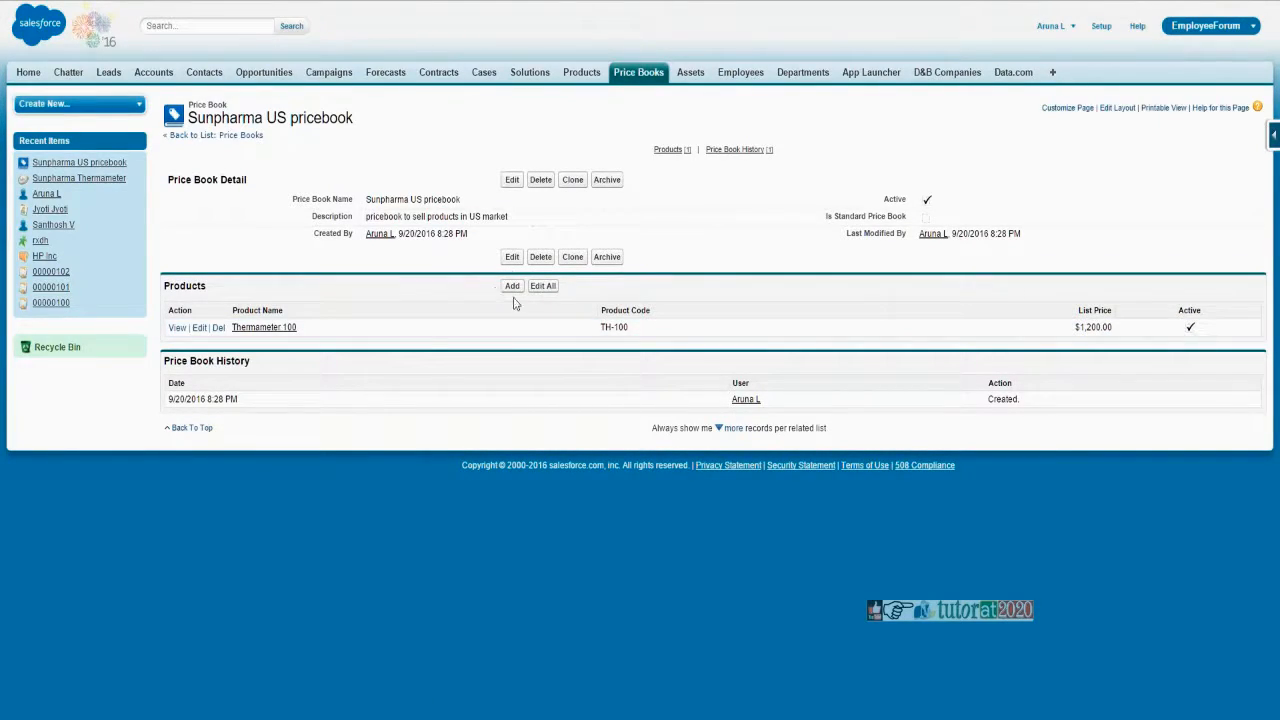
- Add the Installation: Portable product to the Sunpharma US pricebook, using its standard price as the list price, and save
click(511, 288)
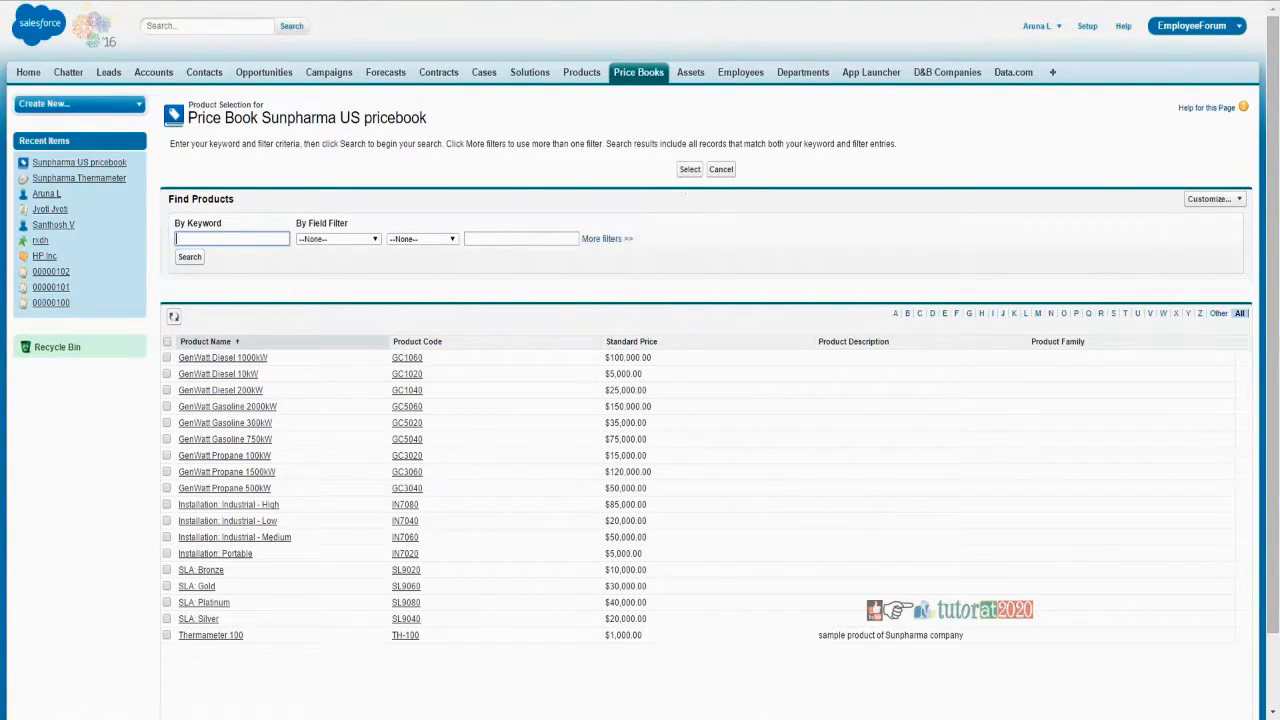
scroll(640, 400, down, 2)
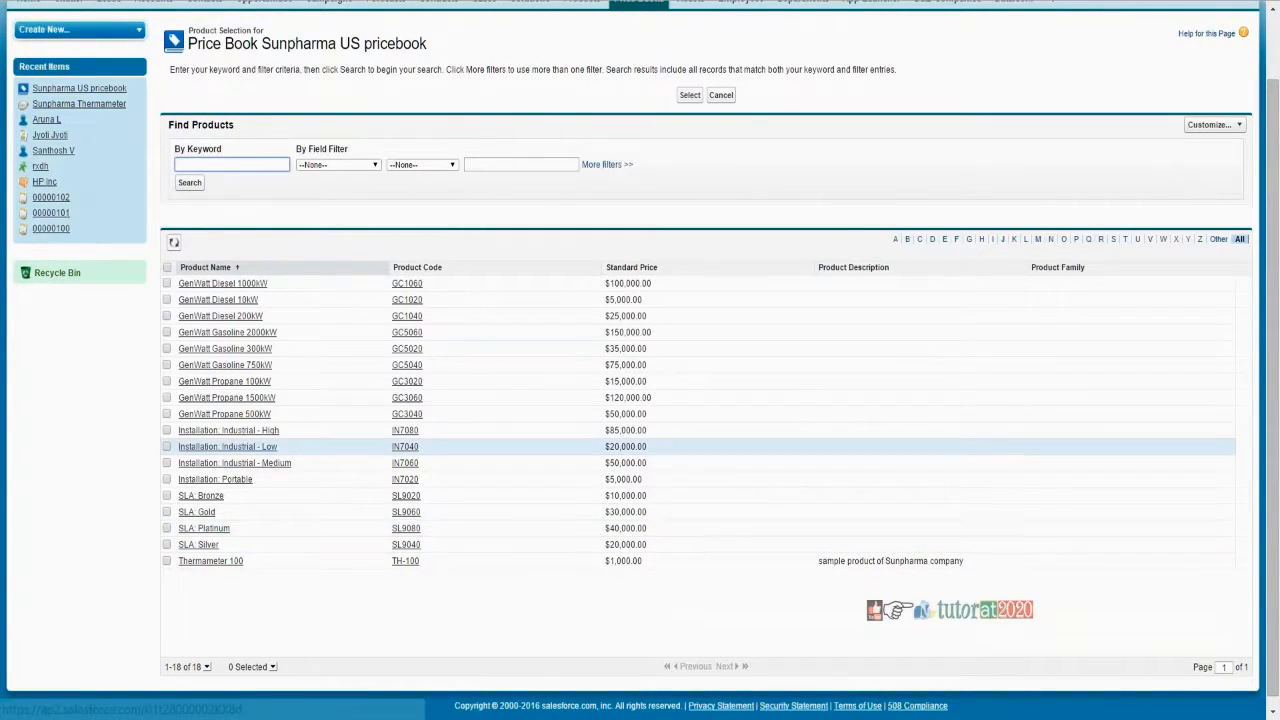
click(166, 485)
click(166, 479)
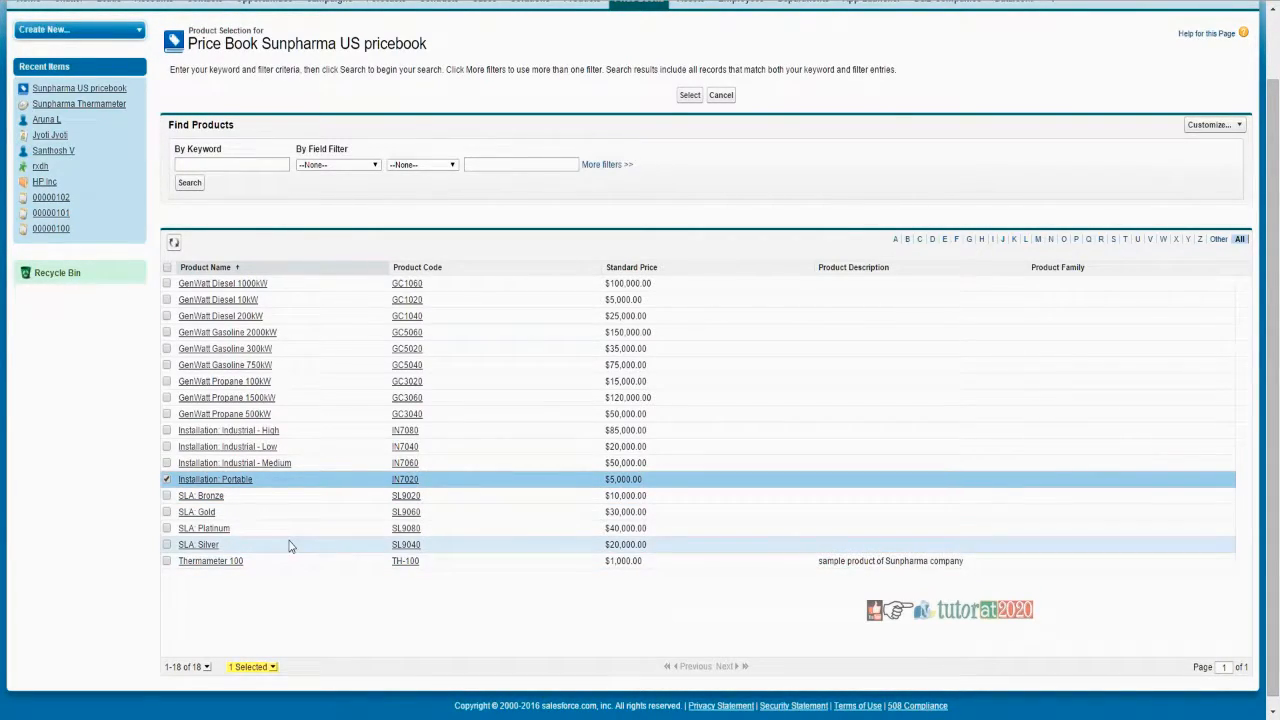
scroll(309, 549, up, 1)
click(690, 169)
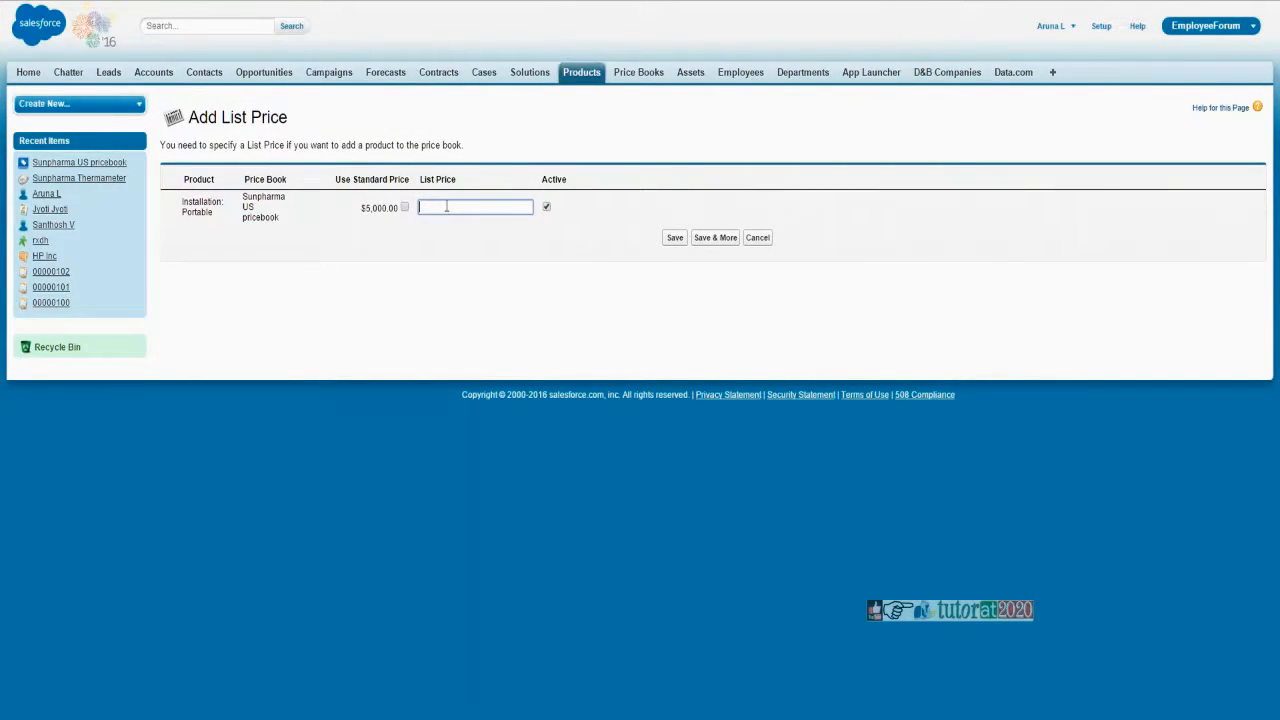
click(404, 207)
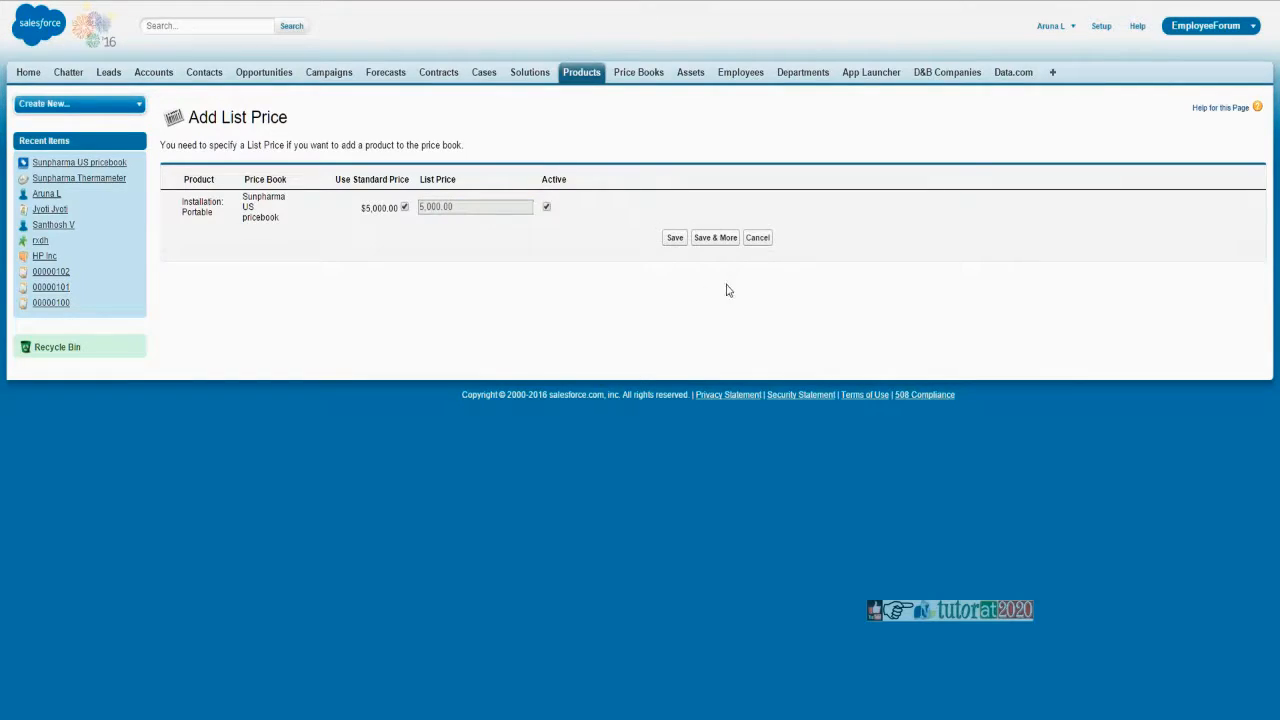
click(675, 240)
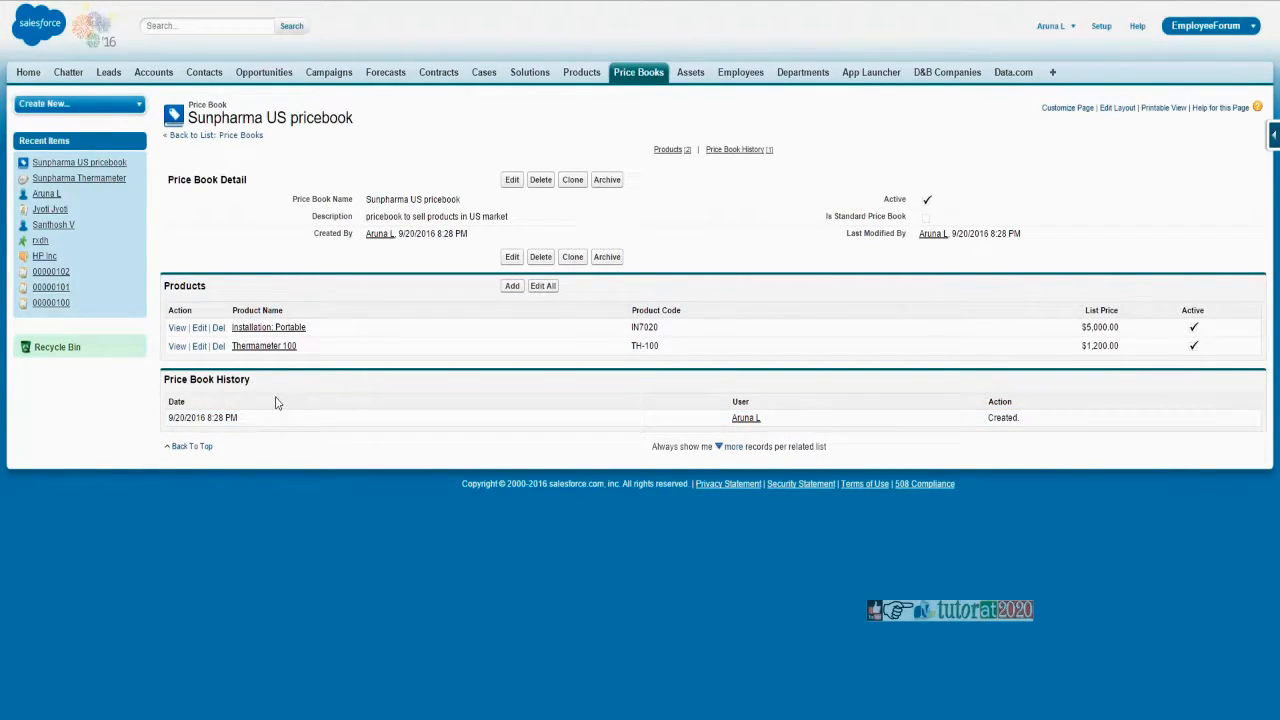
- Return to the Sunpharma Thermameter opportunity and check which price book its product list uses
drag(359, 126, 260, 136)
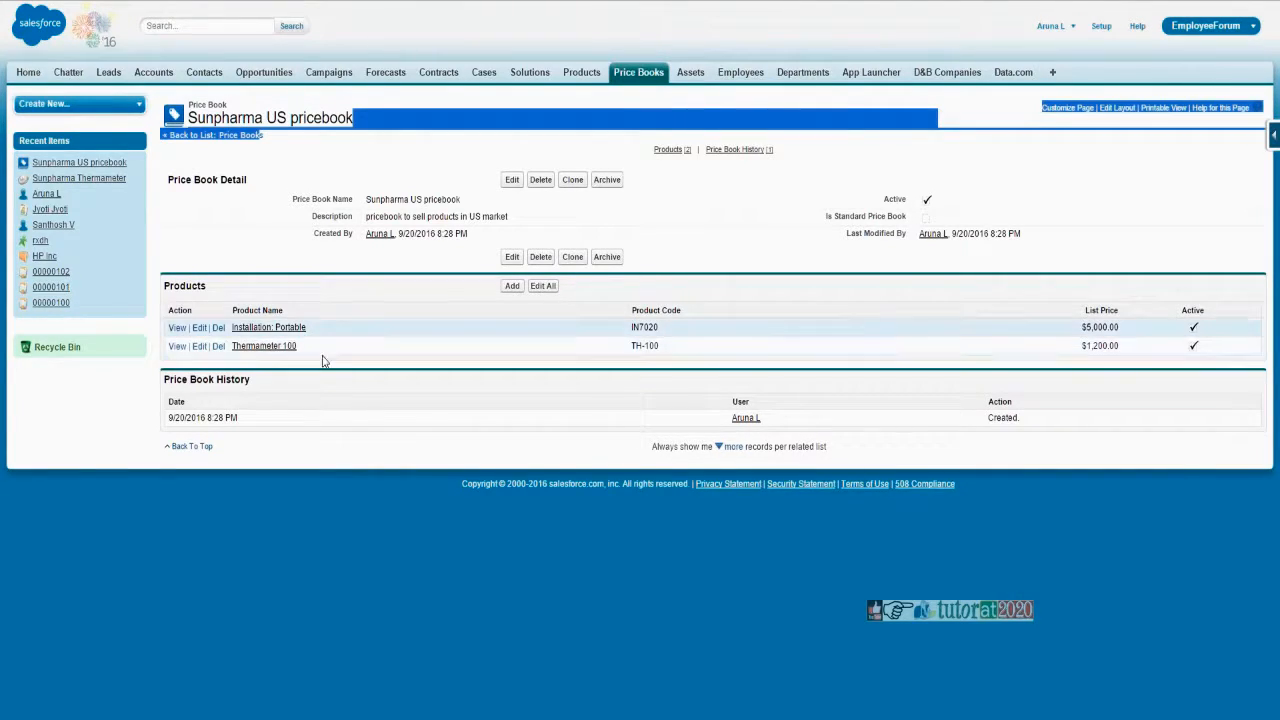
click(581, 72)
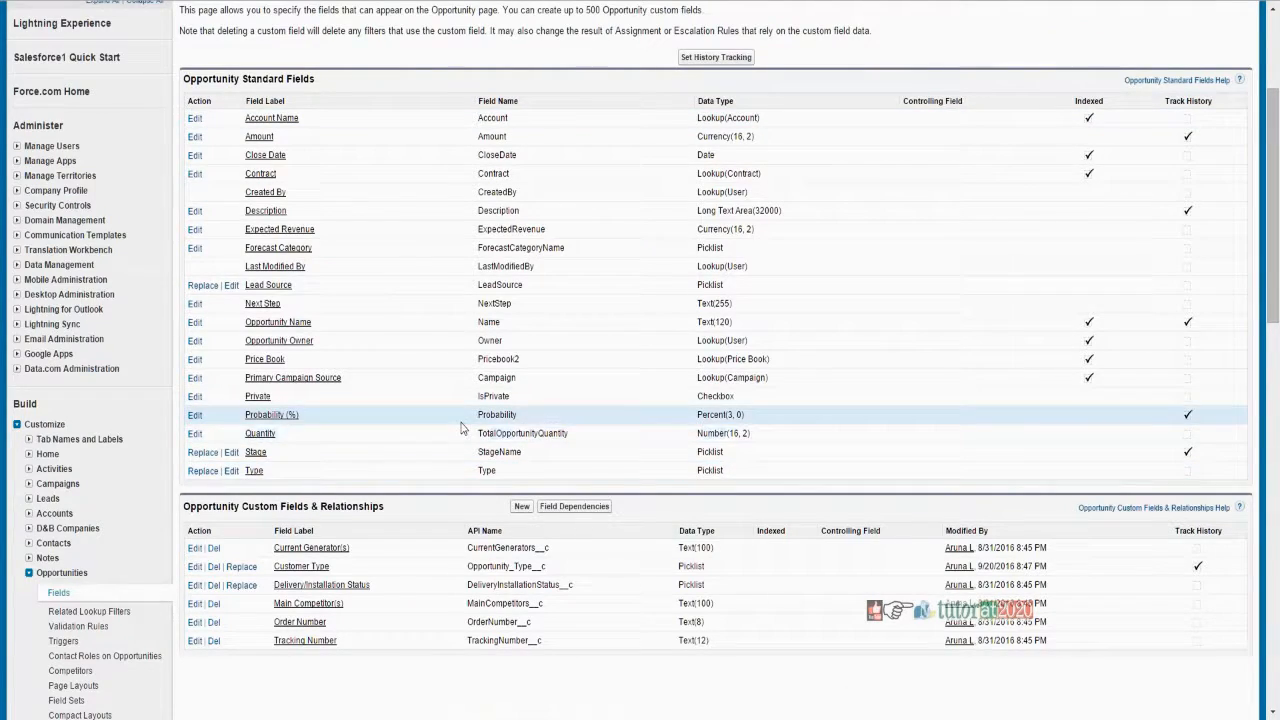
scroll(640, 450, up, 2)
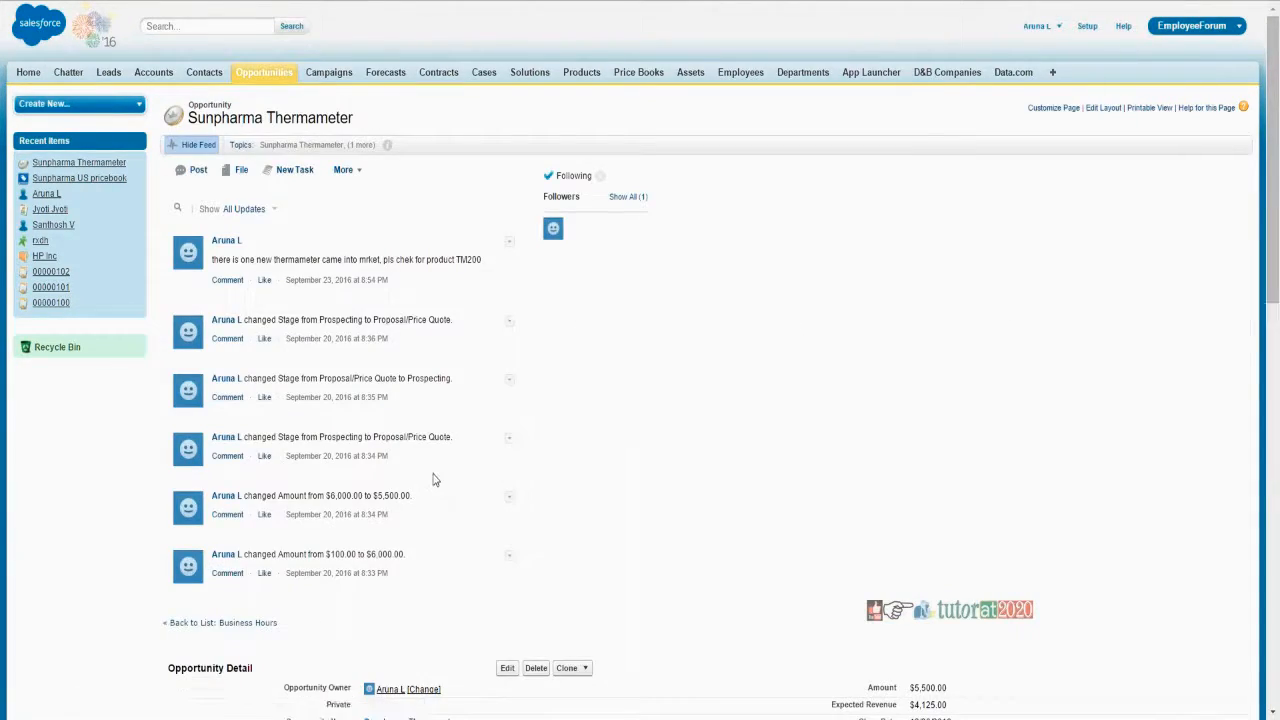
scroll(508, 373, down, 5)
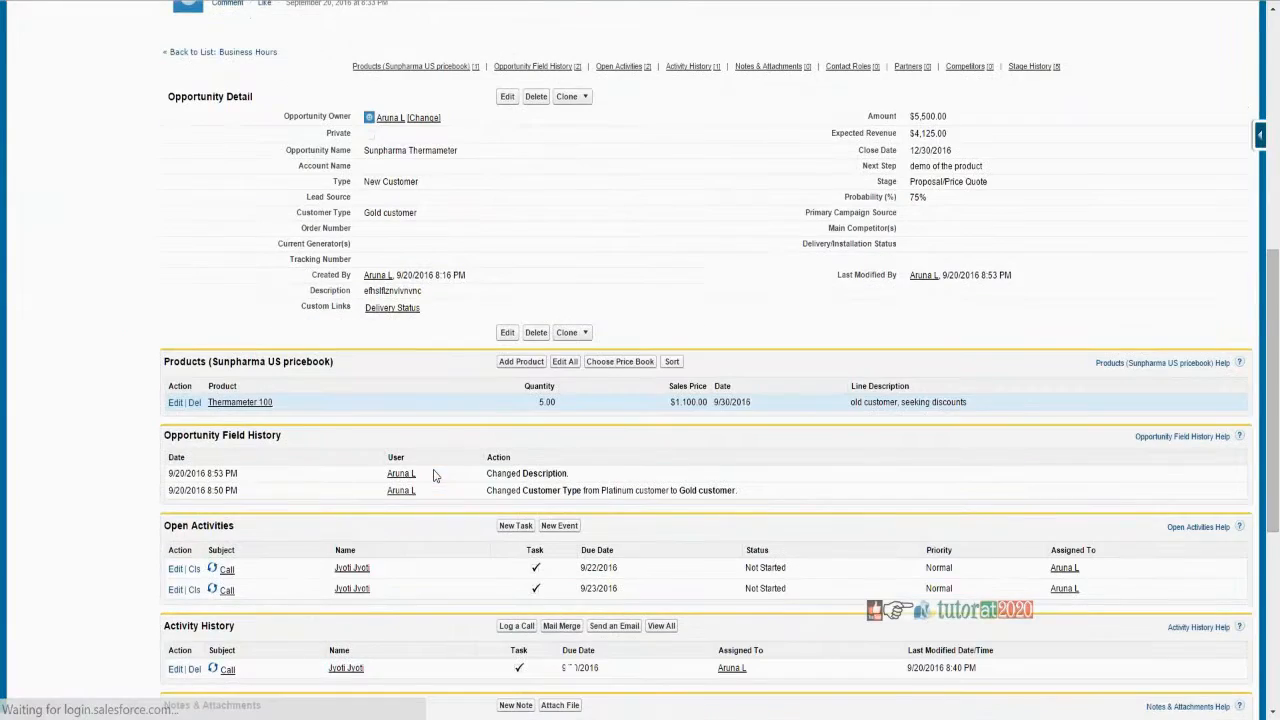
click(516, 363)
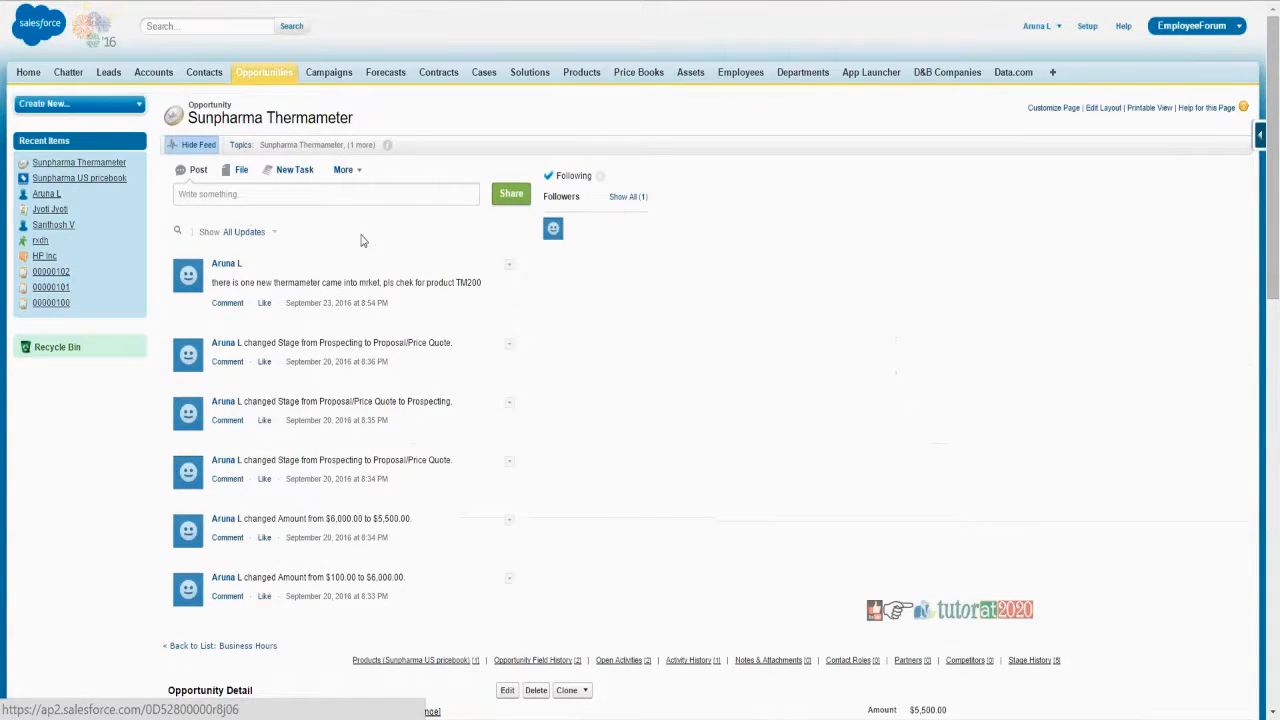
scroll(277, 290, down, 10)
scroll(277, 290, up, 1)
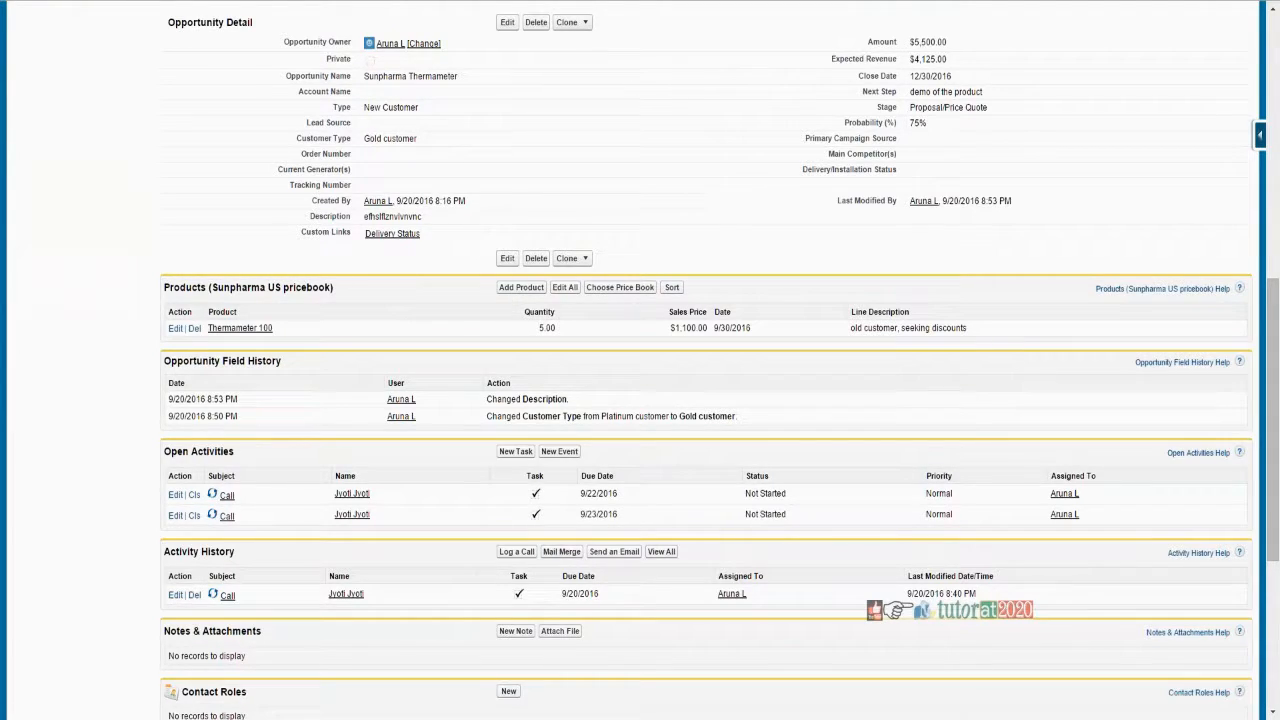
drag(338, 294, 216, 290)
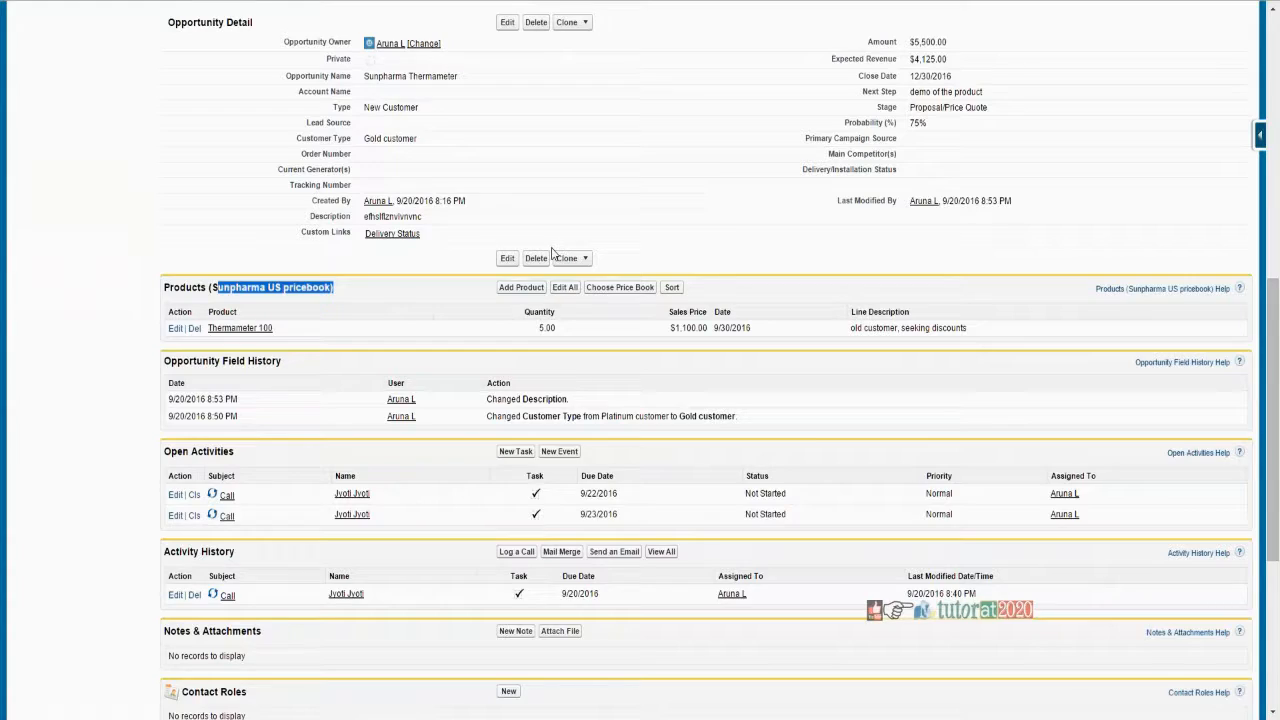
- Reopen the Sunpharma US pricebook, look over the products that can be added and cancel the selection to review the pricebook record
scroll(551, 253, up, 2)
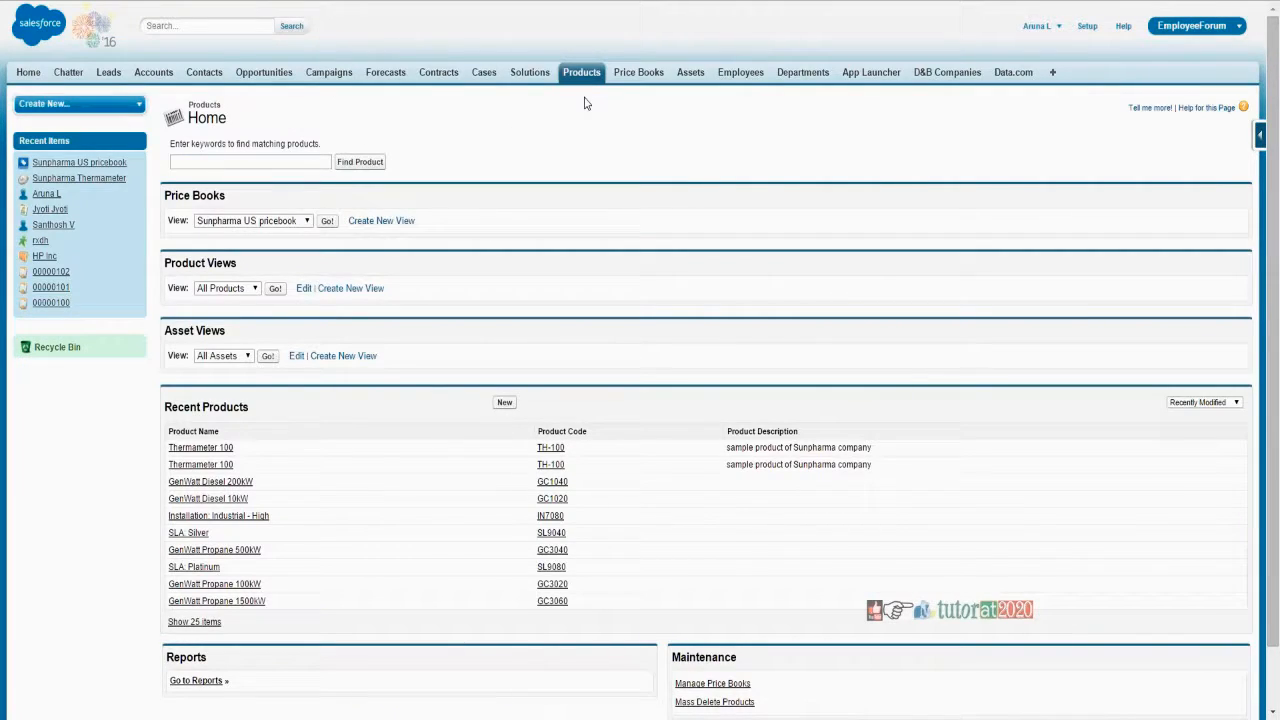
click(641, 80)
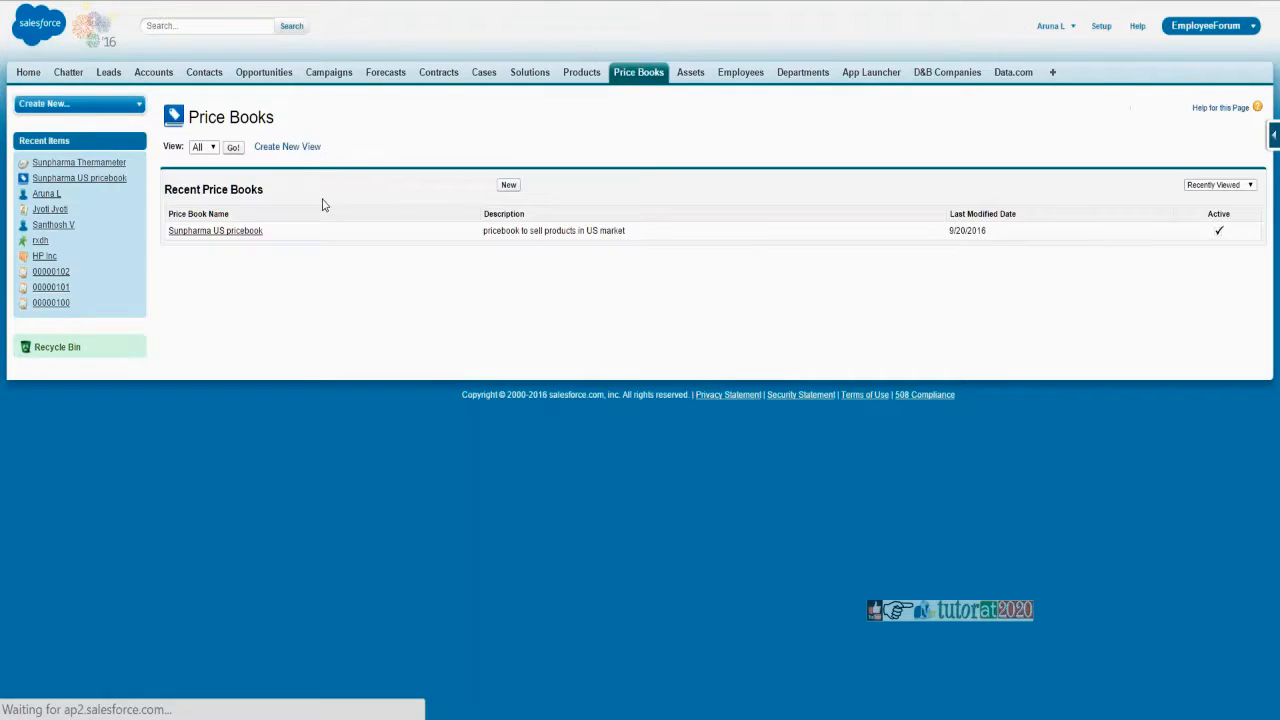
click(215, 231)
click(512, 286)
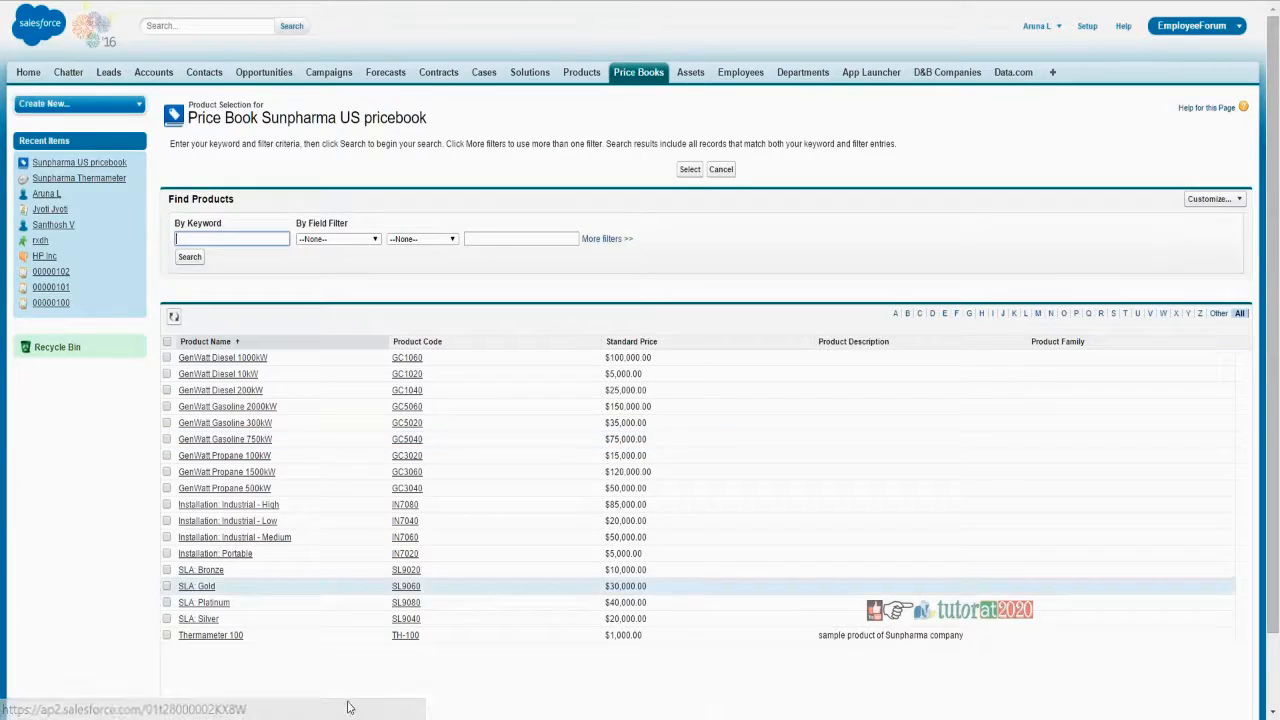
click(721, 169)
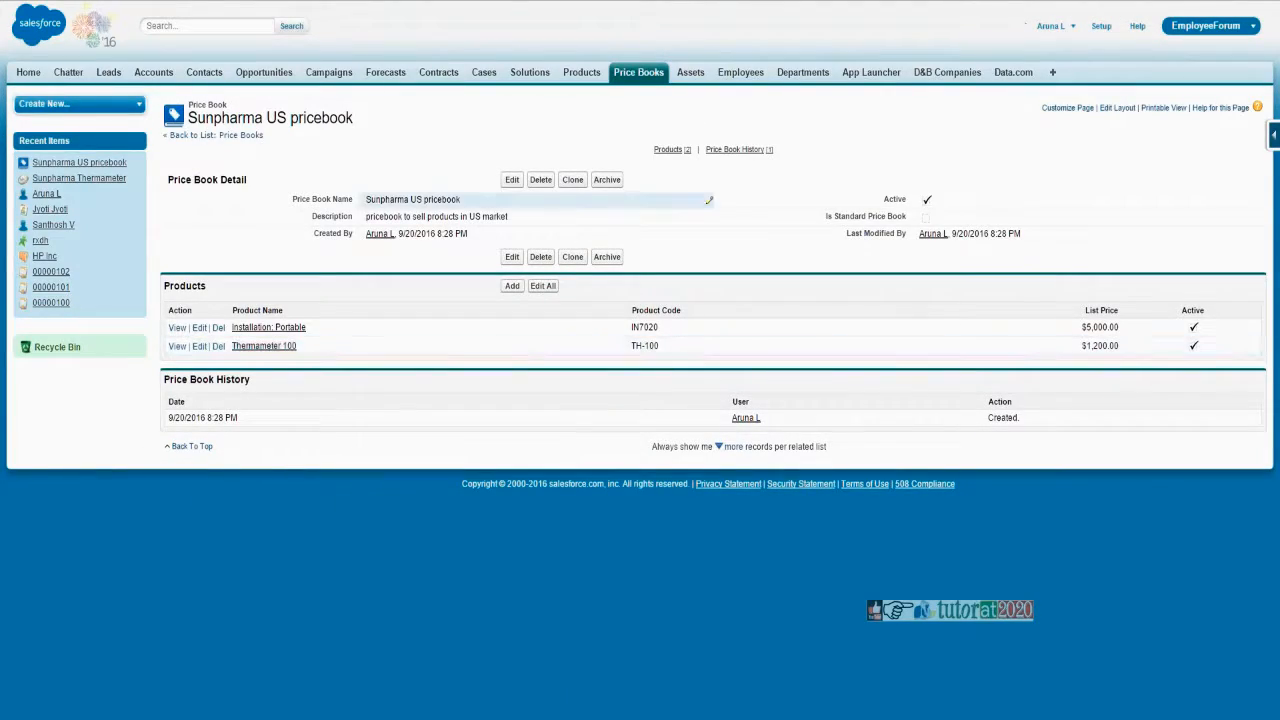
drag(353, 122, 190, 118)
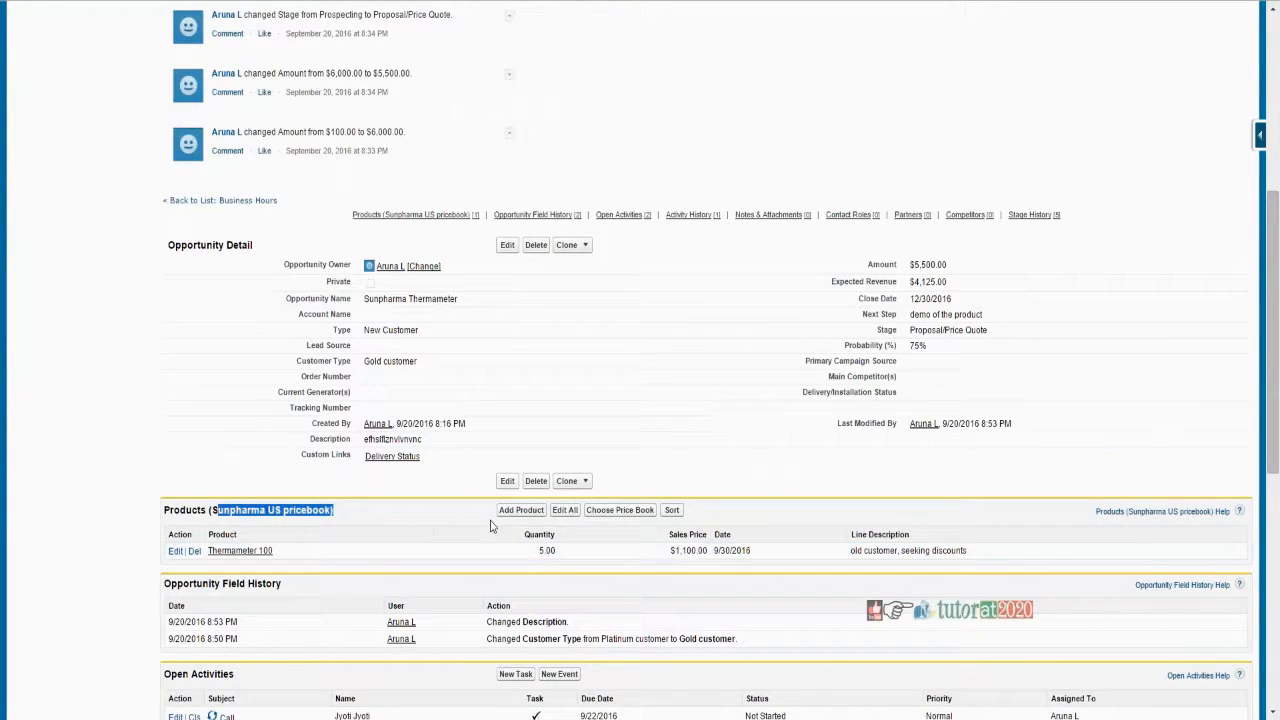
click(521, 510)
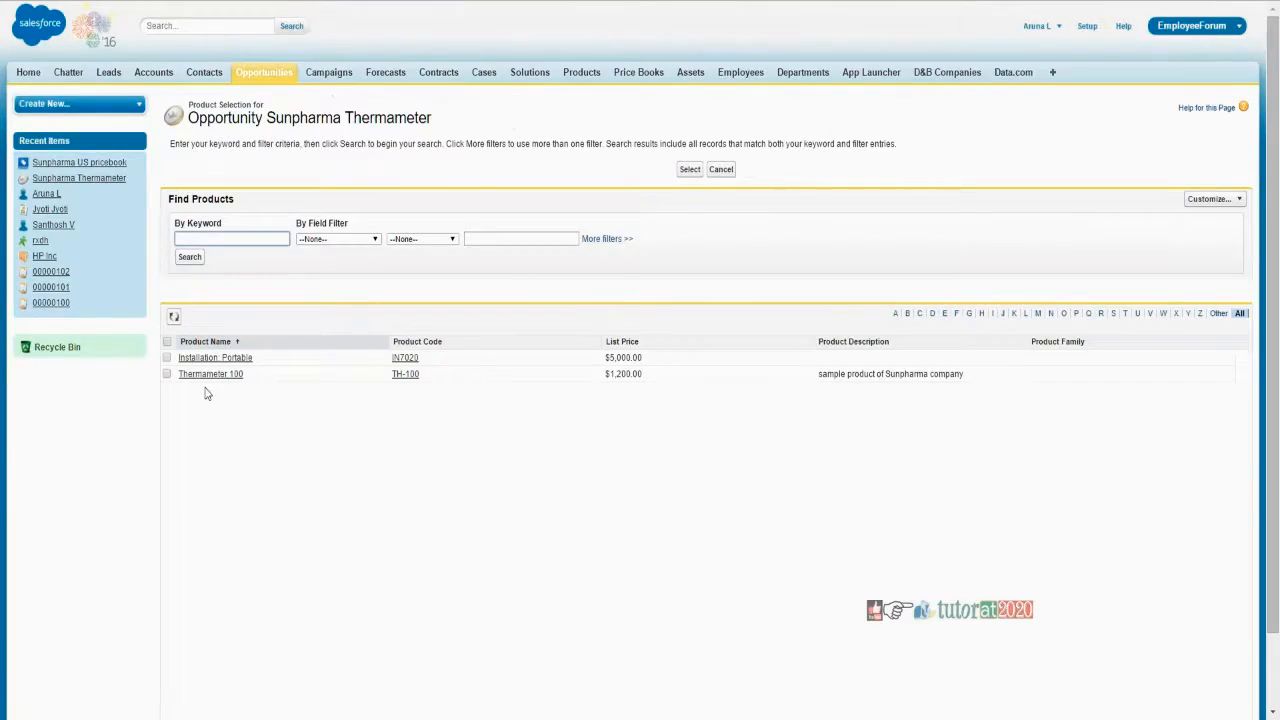
click(167, 357)
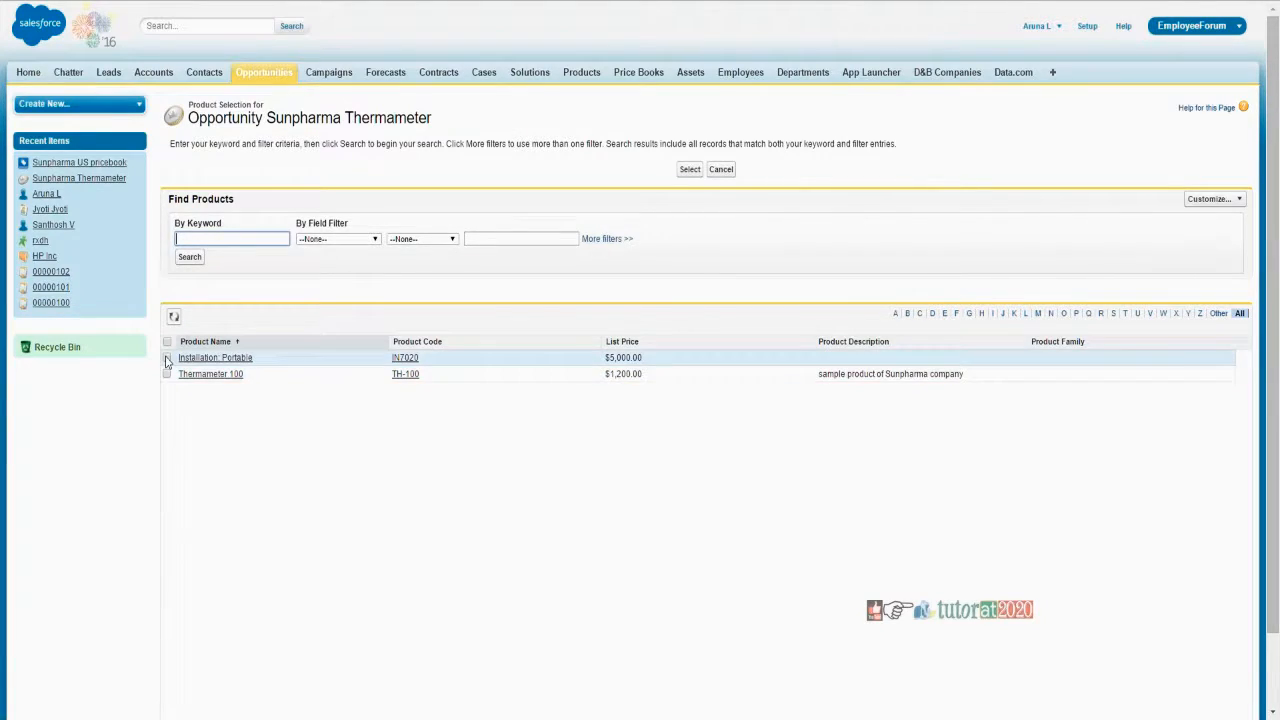
click(689, 170)
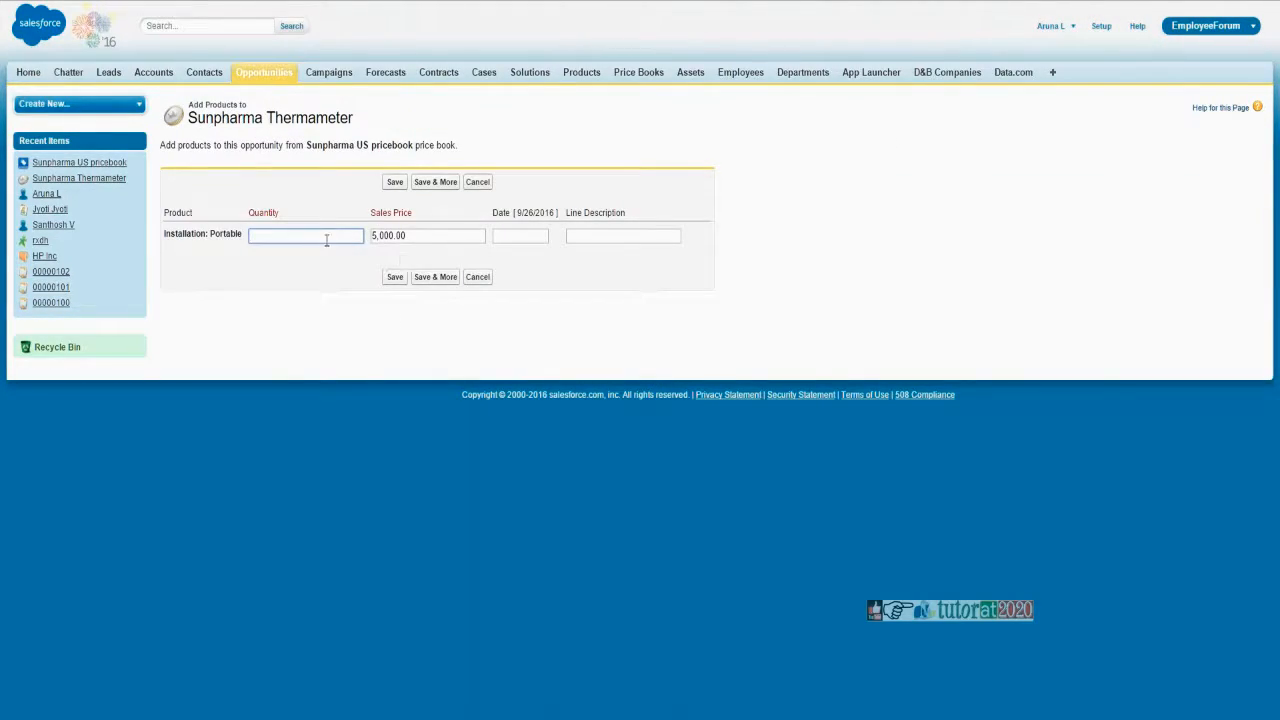
click(477, 277)
- Choose Installation: Portable as a product to add to the Sunpharma Thermameter opportunity
scroll(448, 490, down, 1)
scroll(448, 490, down, 5)
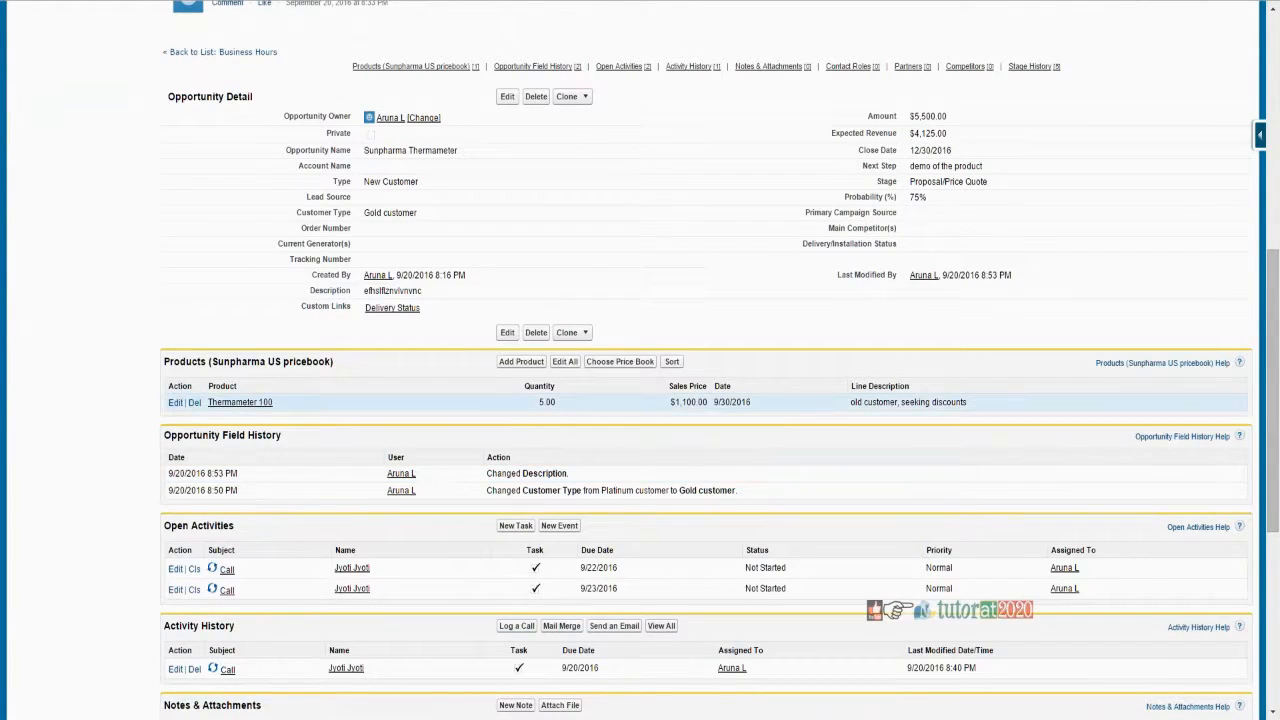
click(521, 361)
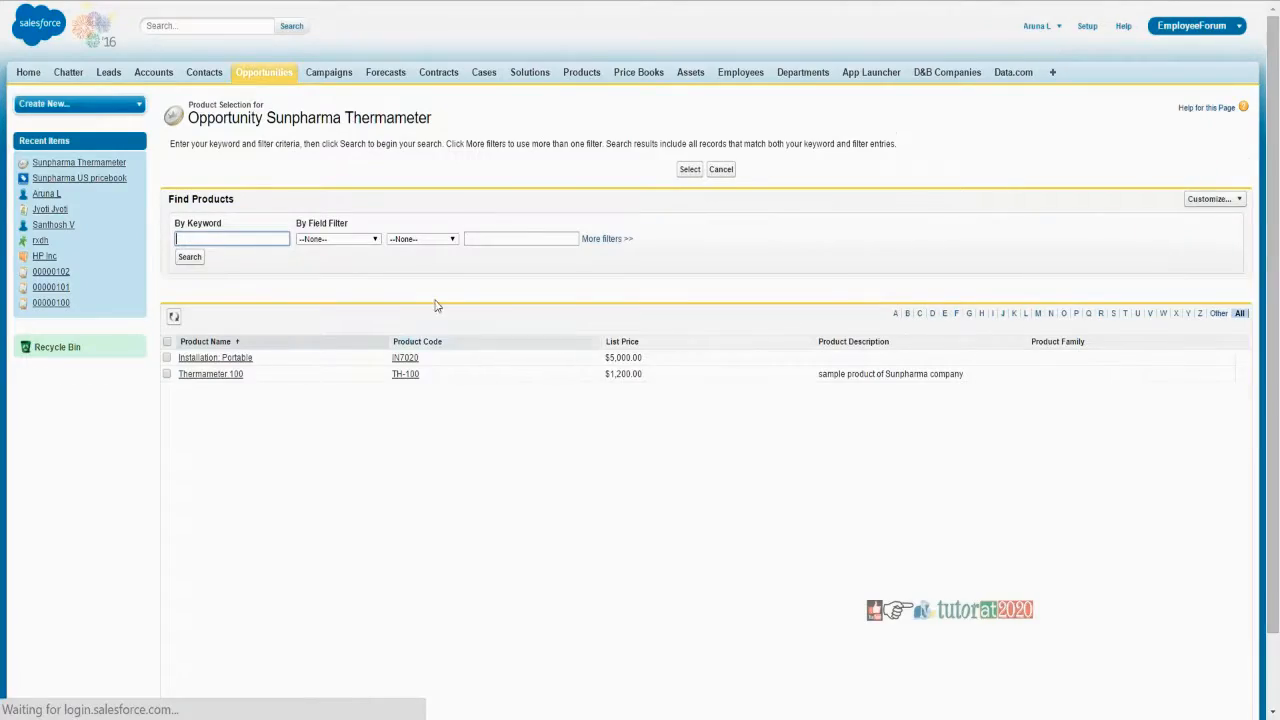
click(166, 358)
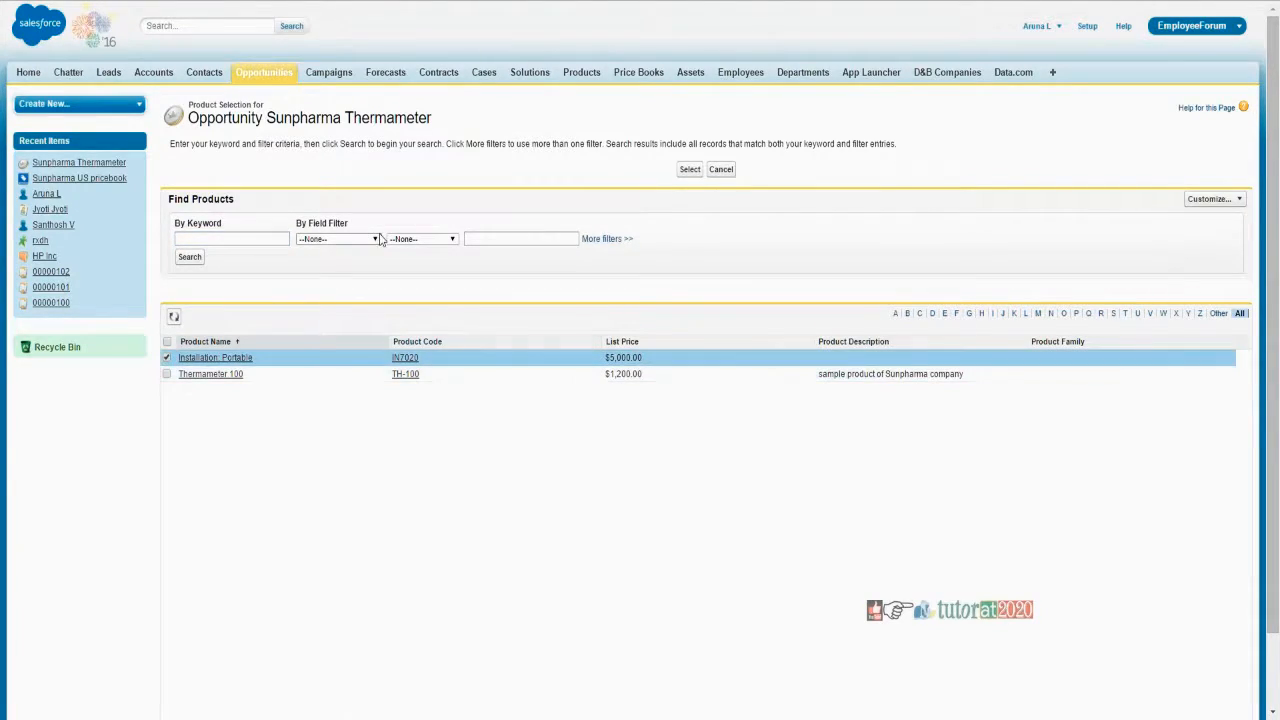
click(690, 170)
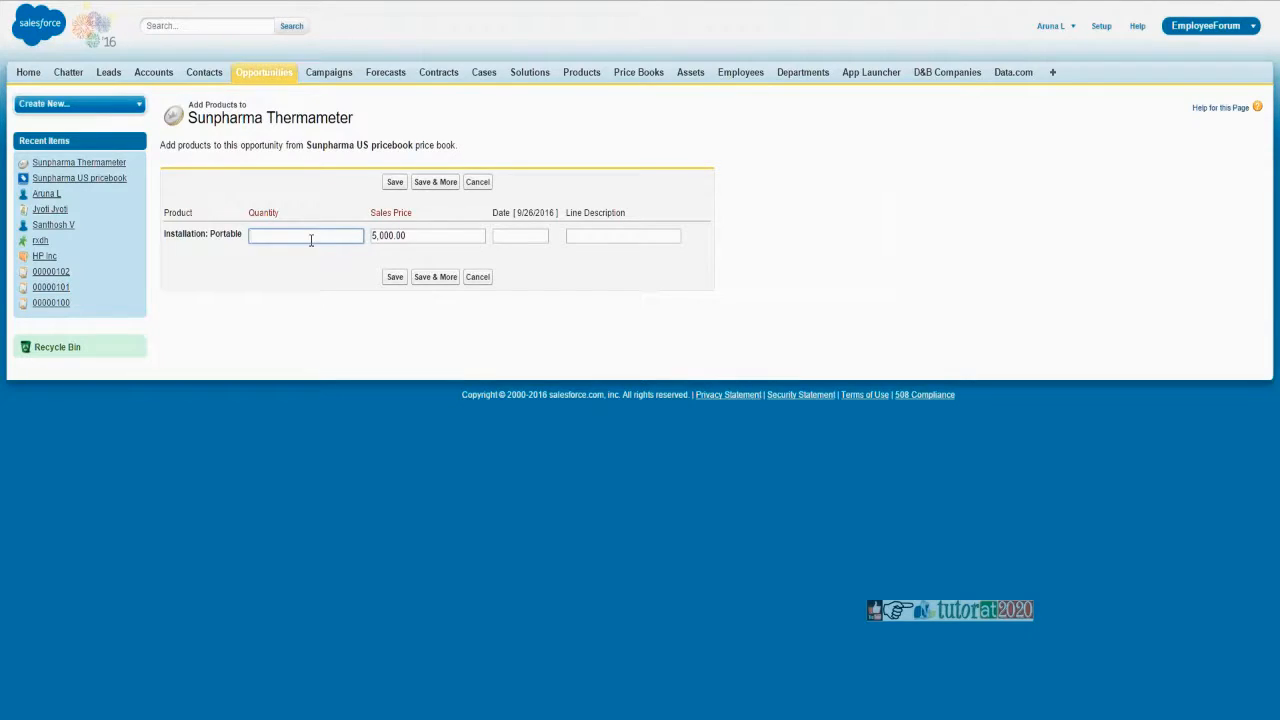
- Enter a quantity of 2 for Installation: Portable and try to save the line with 5000 as its date
click(502, 236)
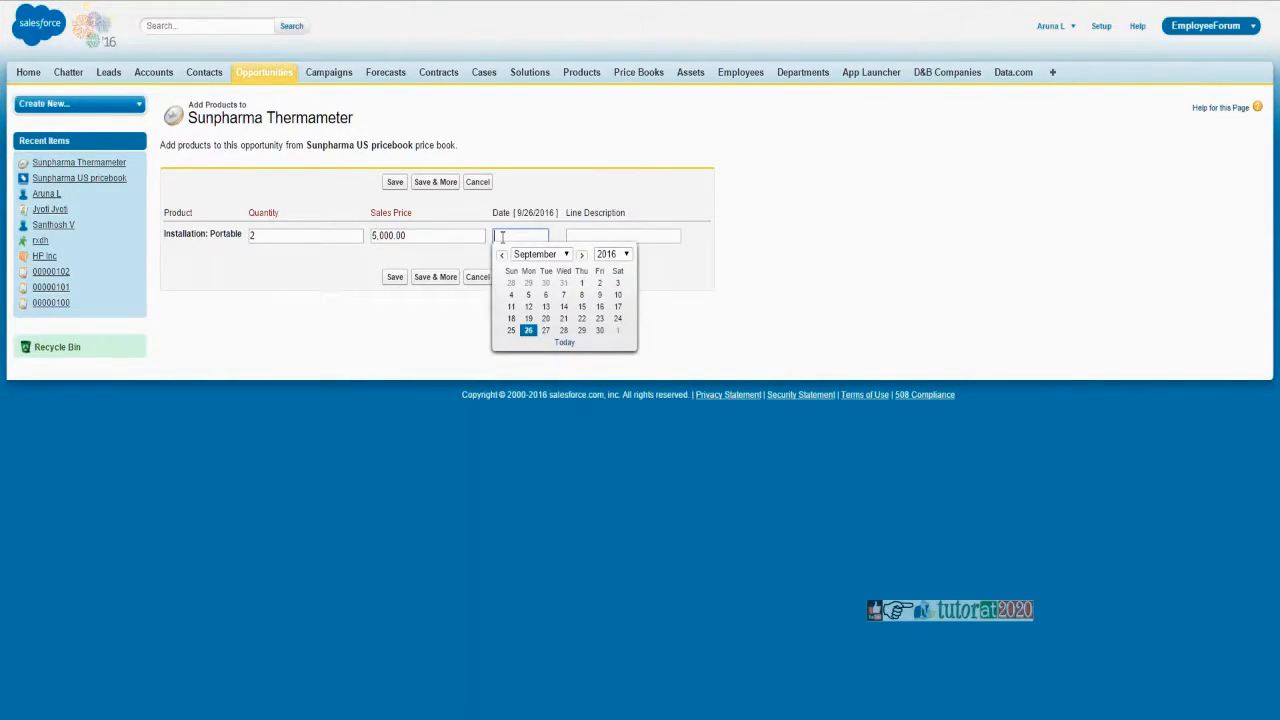
text(5000)
click(718, 261)
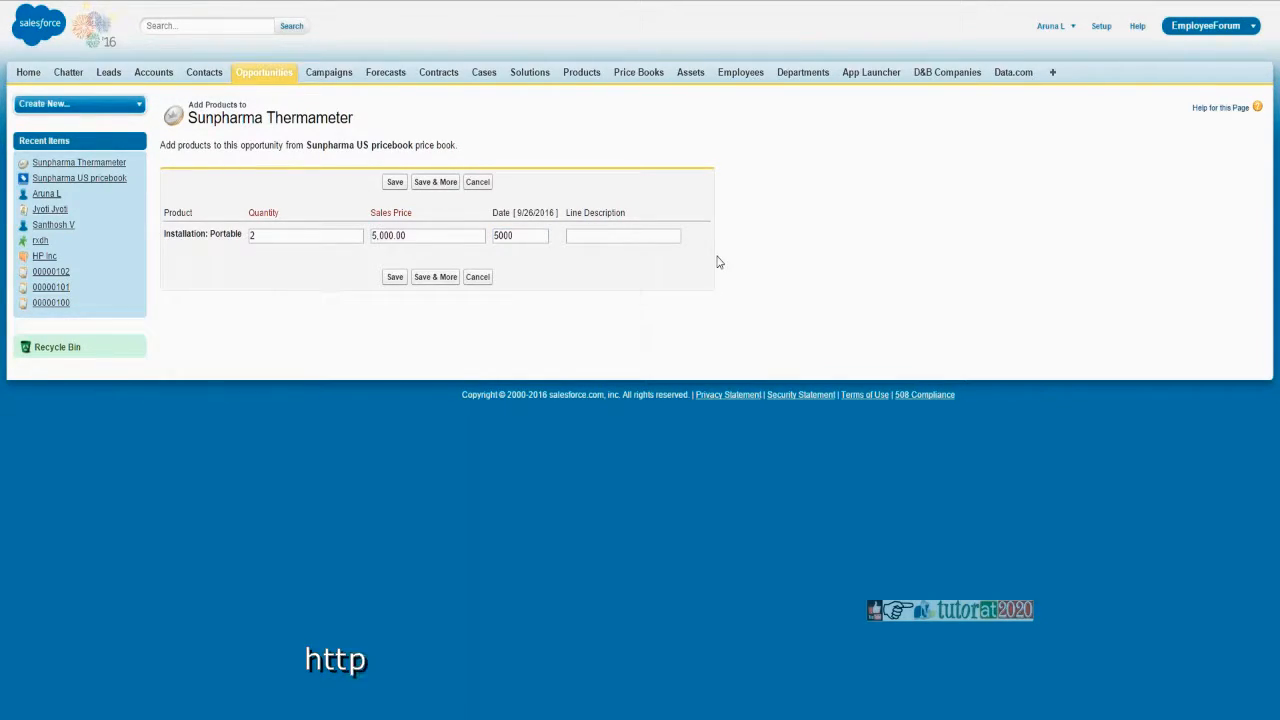
click(390, 280)
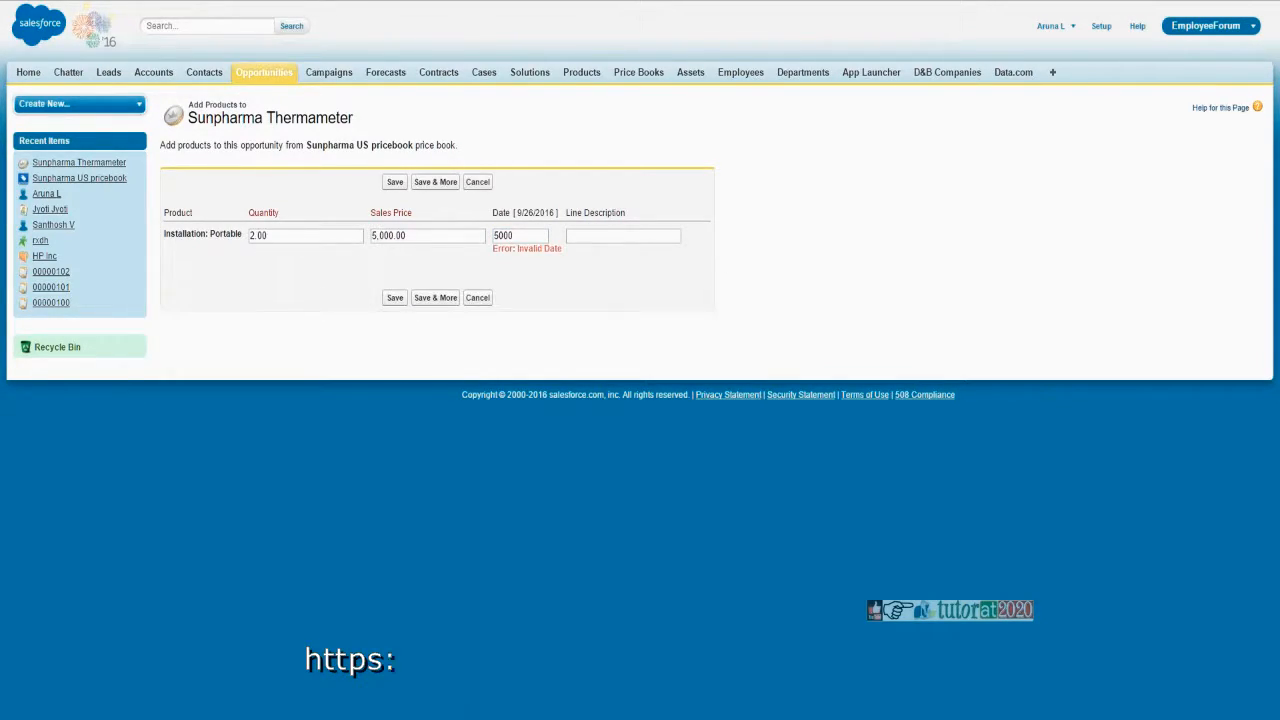
- Set the Installation: Portable line's date to 9/30/2016 and save it to the opportunity
double_click(520, 236)
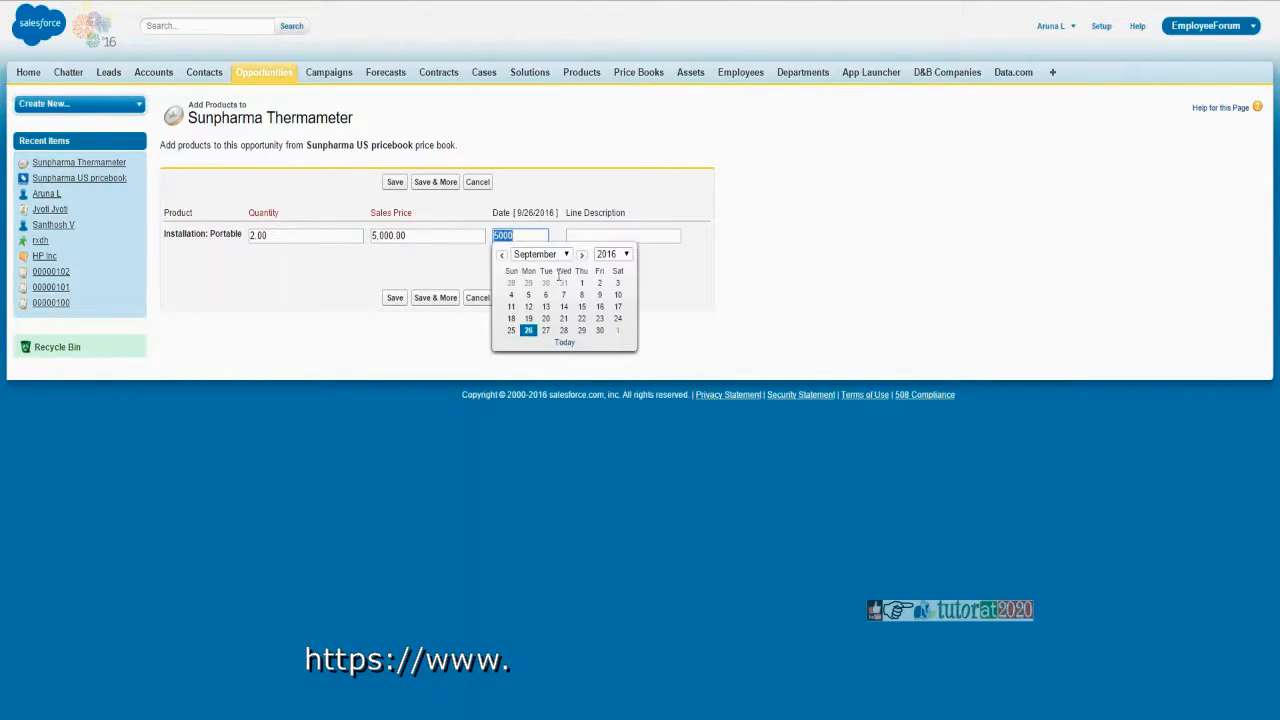
click(604, 332)
click(395, 299)
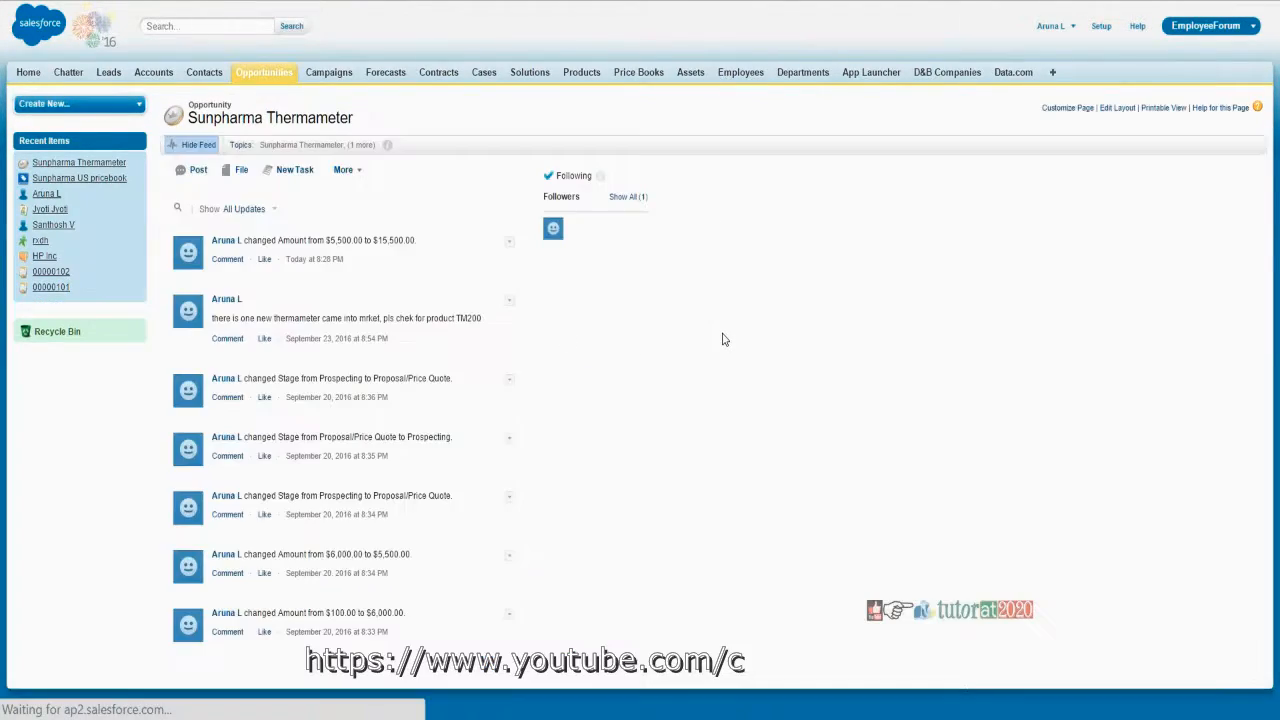
- Review the opportunity's Amount, product lines and stage history, and examine the Amount entry in its field history
scroll(724, 340, down, 5)
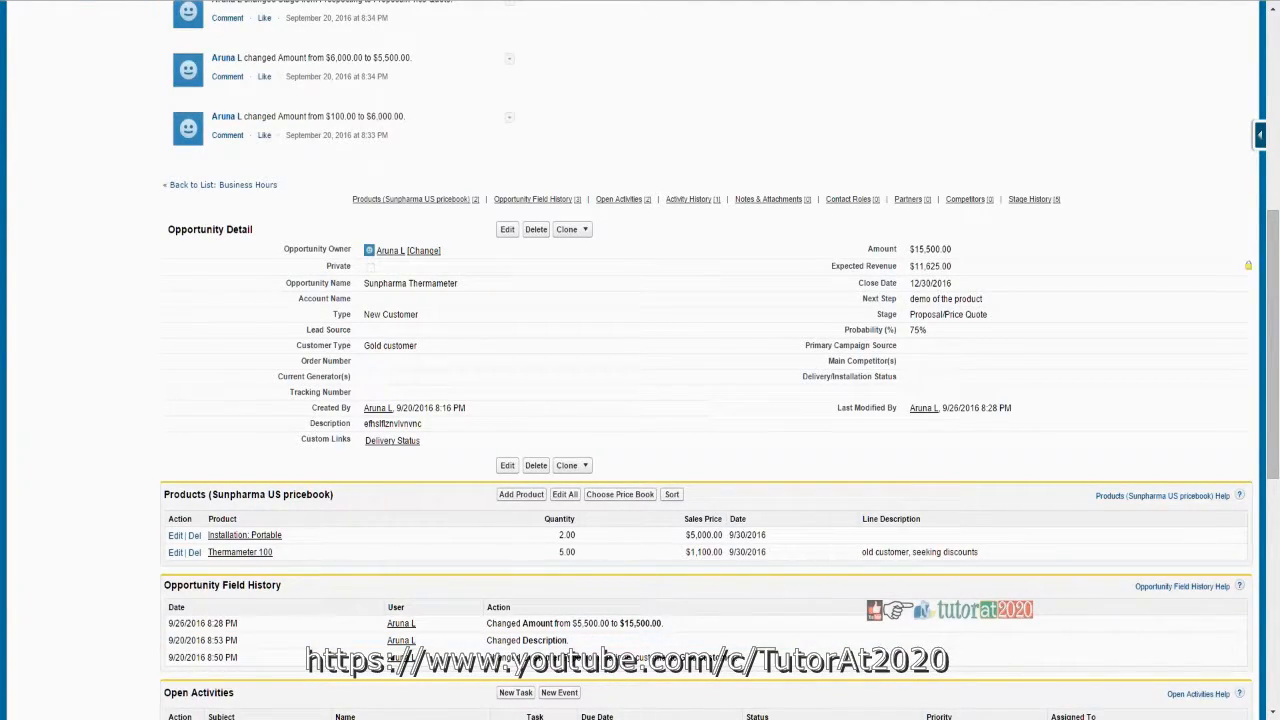
scroll(950, 255, down, 6)
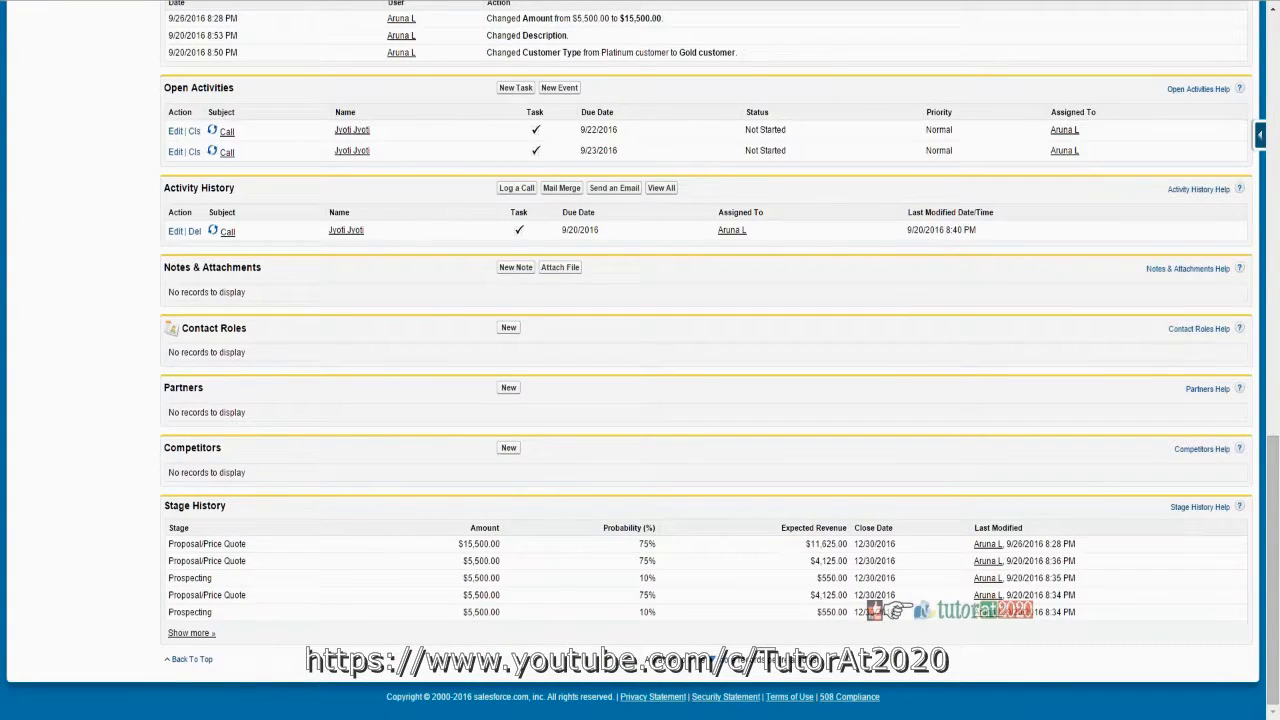
scroll(583, 423, up, 1)
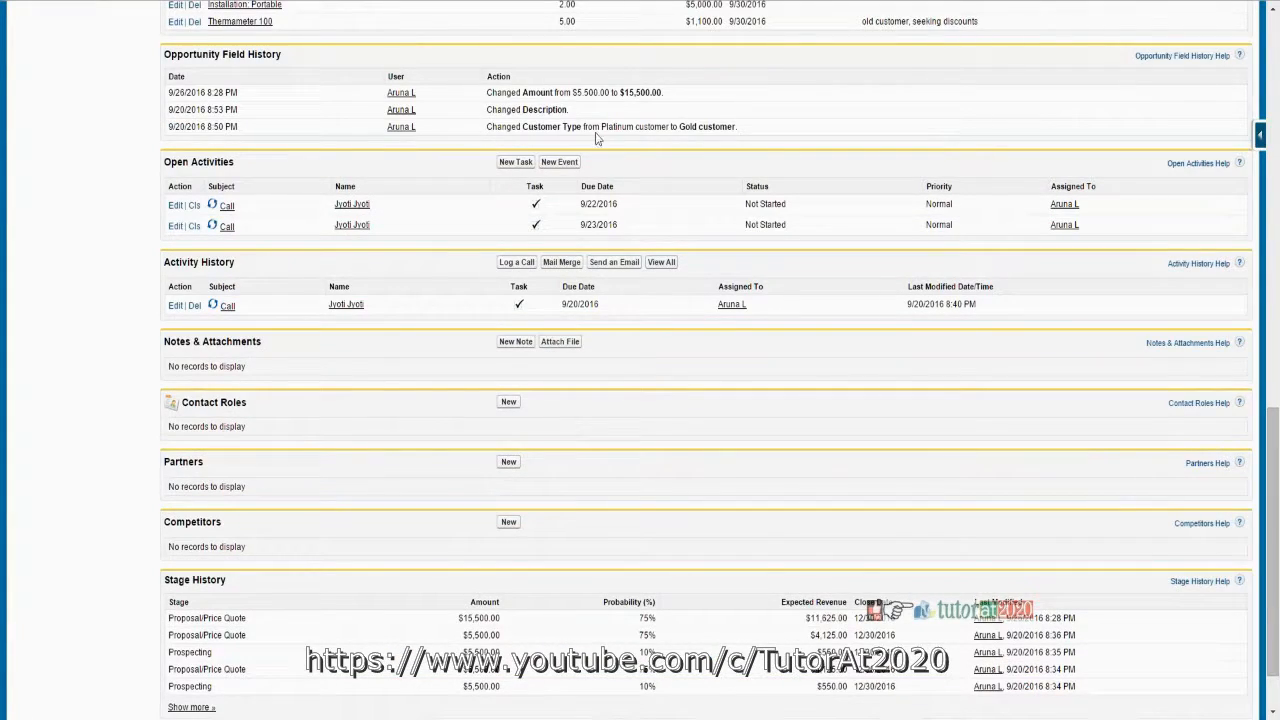
drag(686, 96, 483, 93)
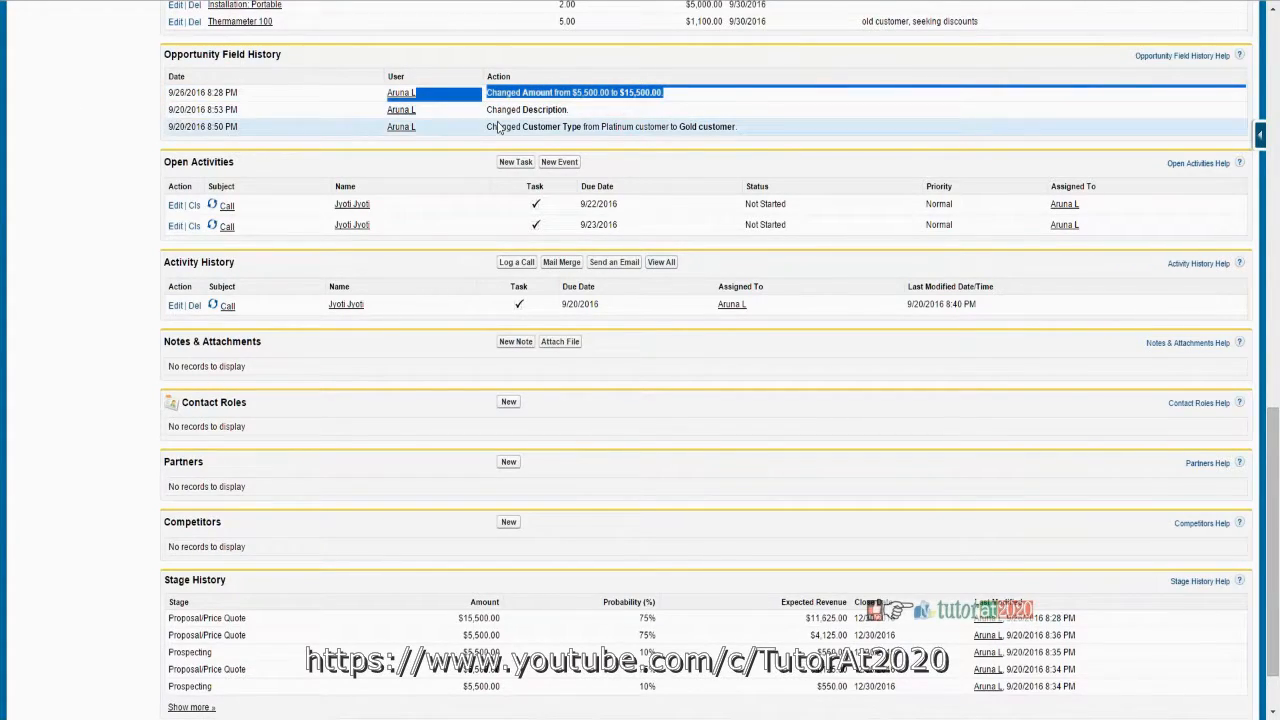
click(513, 95)
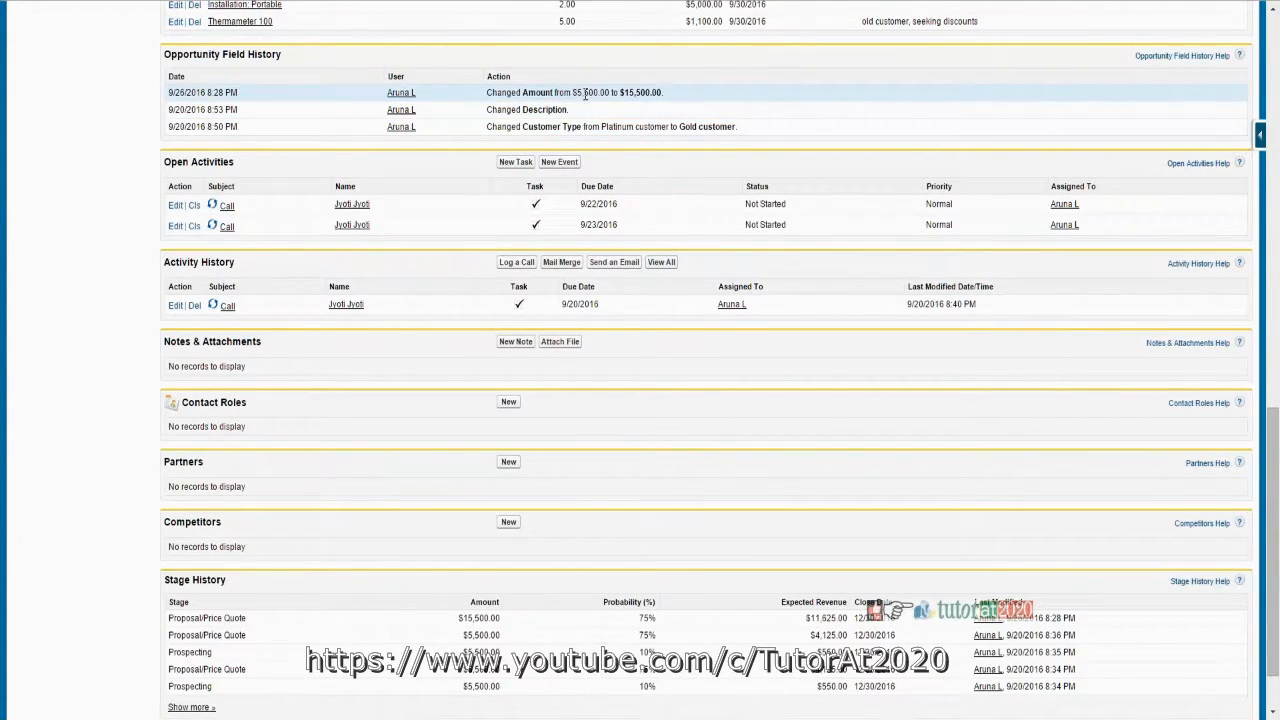
- Examine the Amount change in the opportunity's field history and the quantity and sales price of the Installation: Portable line
drag(578, 93, 631, 106)
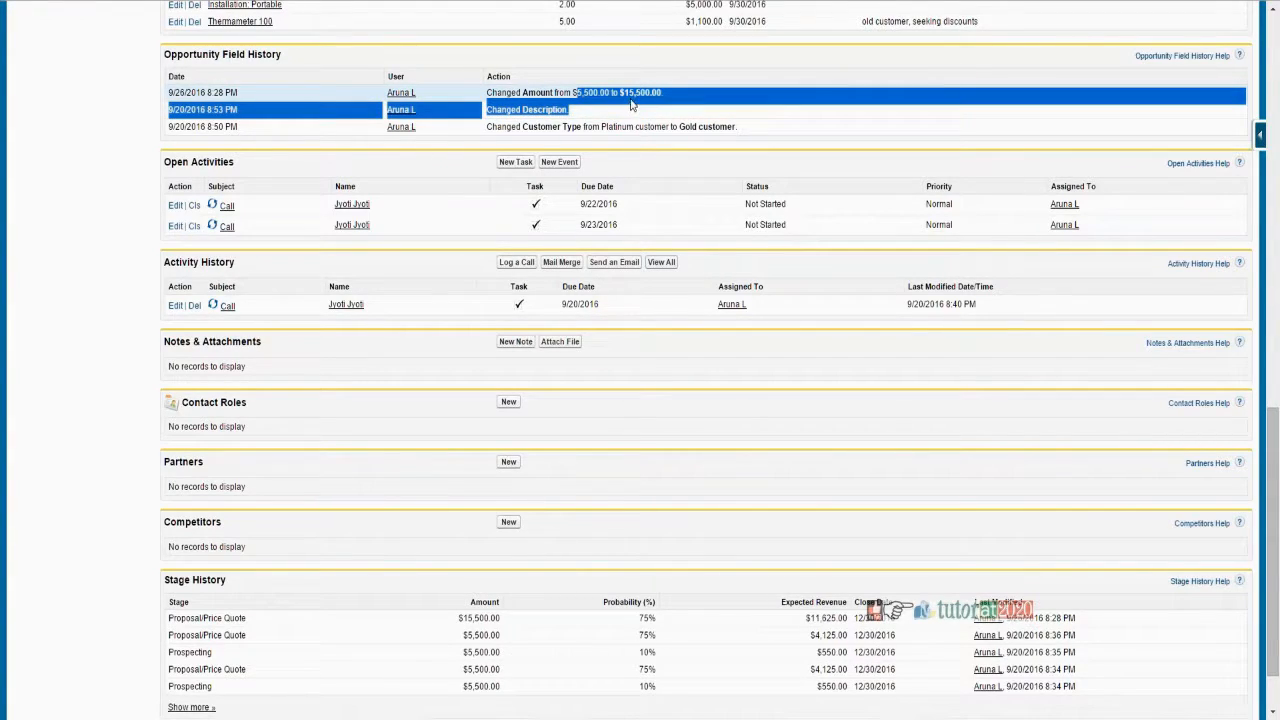
scroll(646, 170, up, 6)
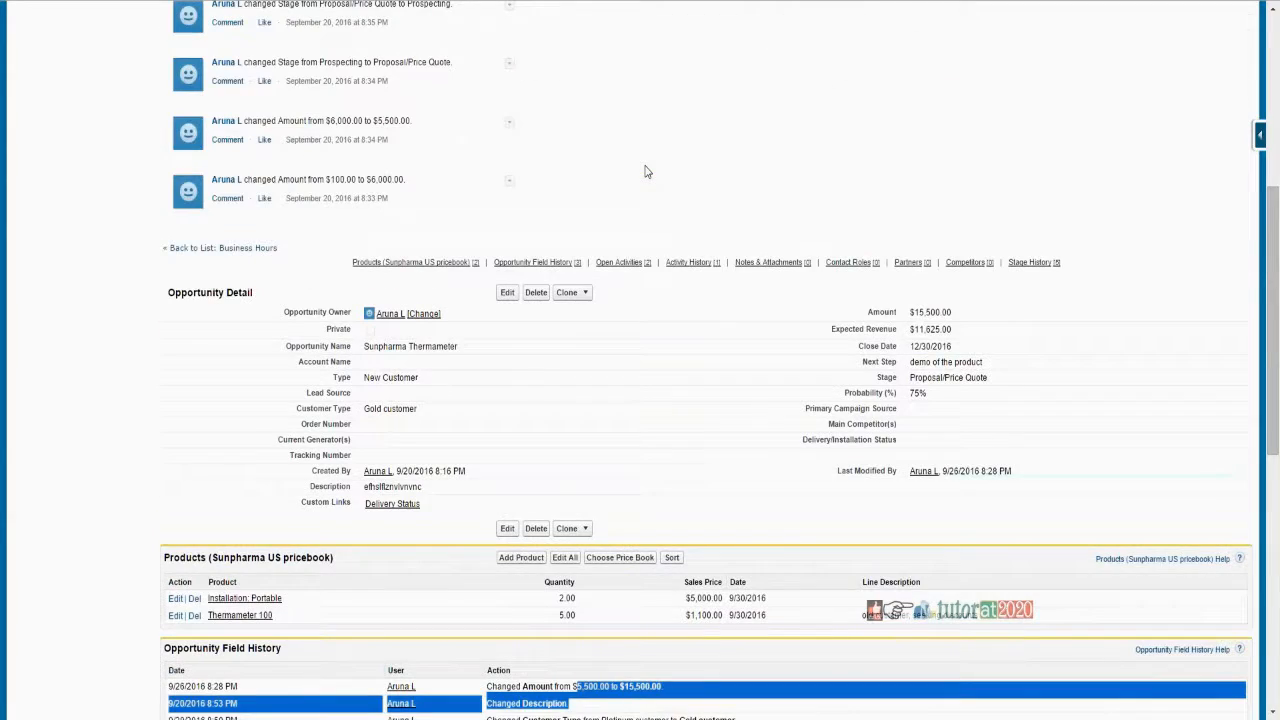
drag(582, 618, 557, 598)
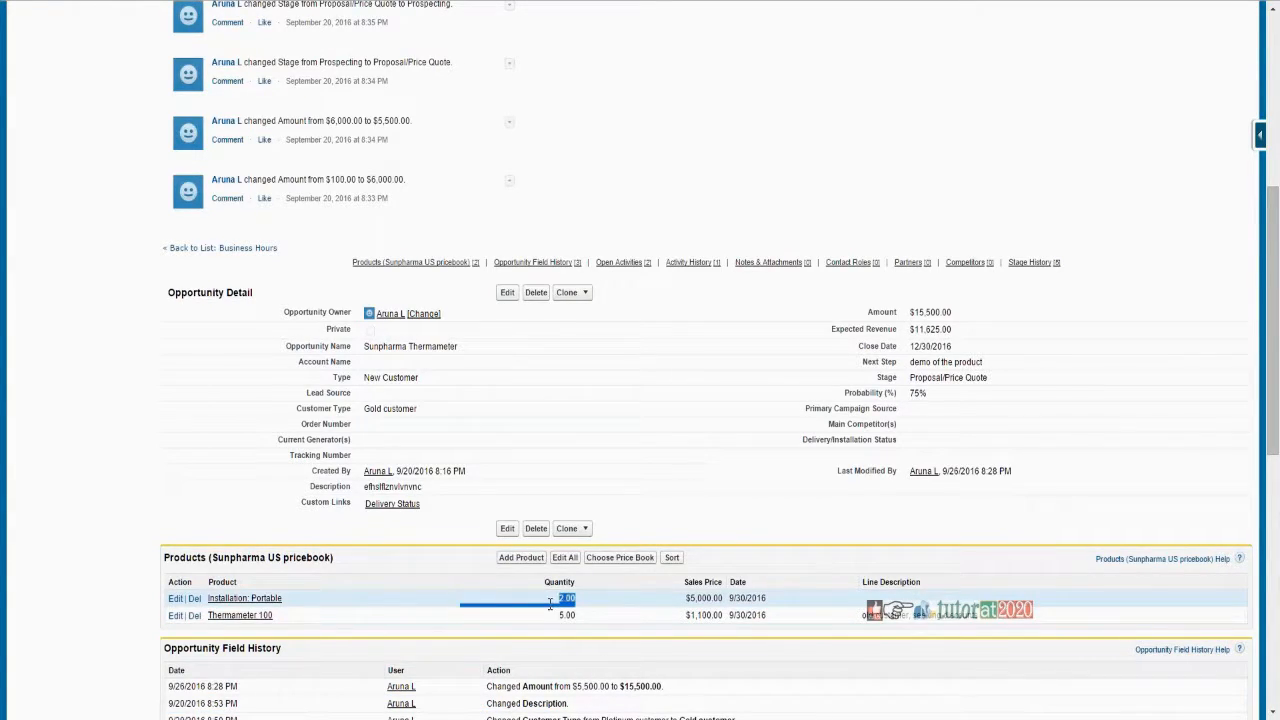
drag(689, 598, 720, 598)
scroll(724, 598, down, 3)
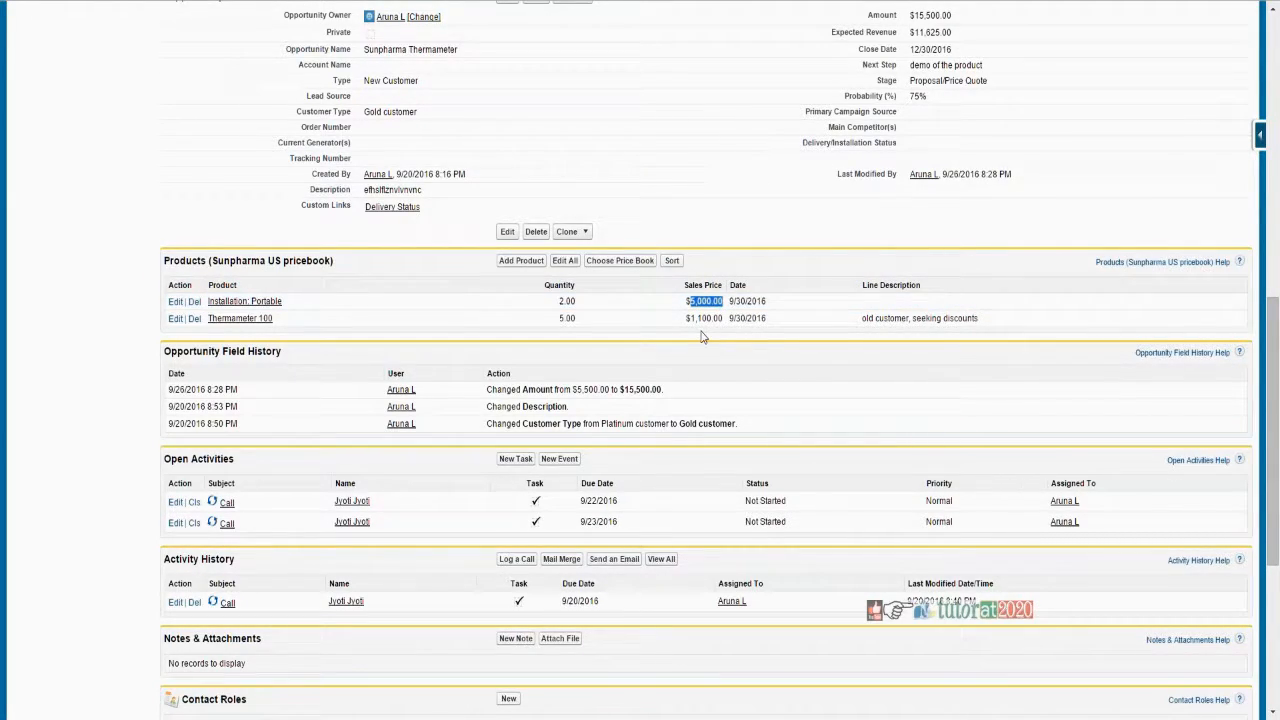
scroll(960, 410, up, 3)
scroll(1258, 443, down, 1)
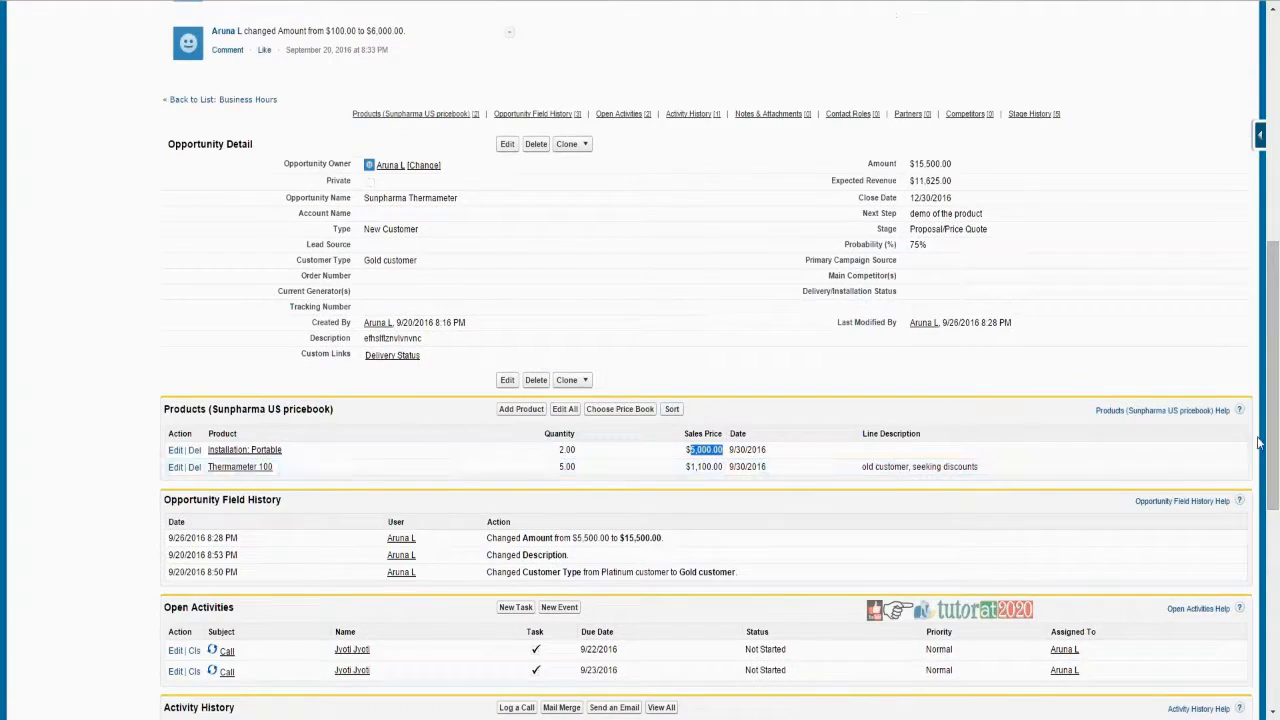
- Compare the opportunity's Amount and Expected Revenue with the sales prices of its two product lines
drag(953, 163, 913, 162)
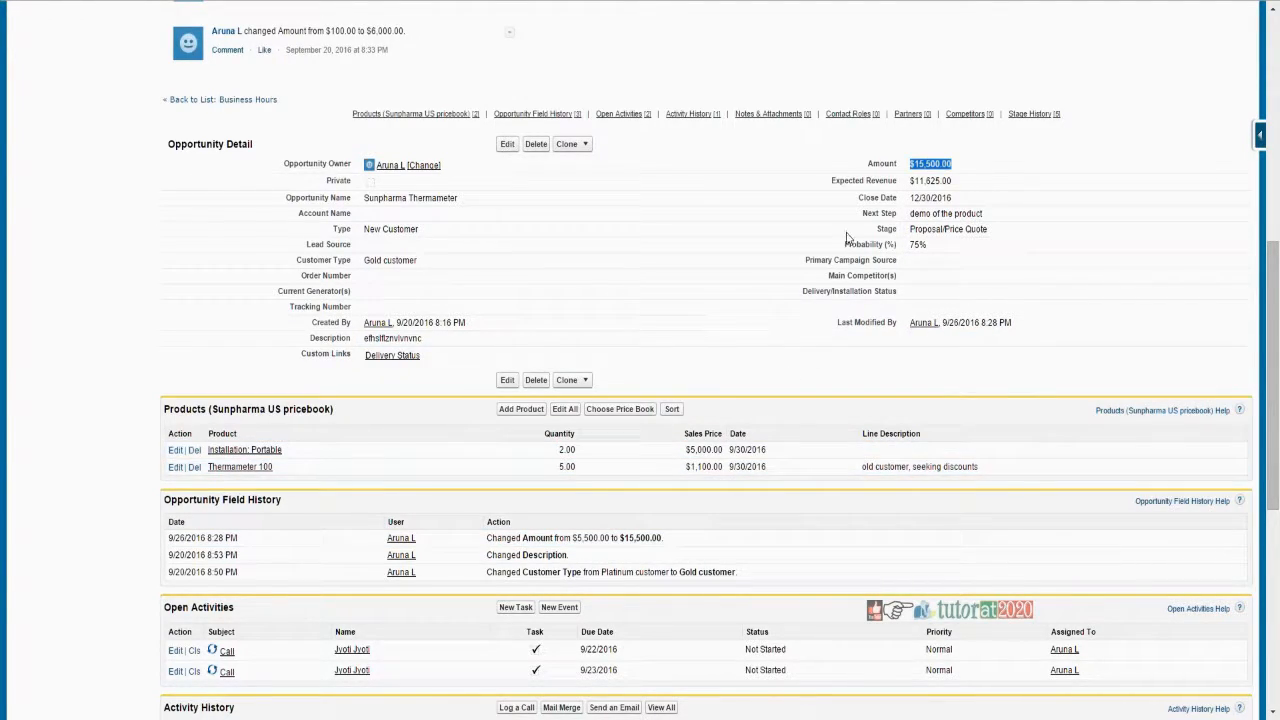
click(757, 260)
drag(911, 164, 951, 164)
drag(853, 165, 980, 181)
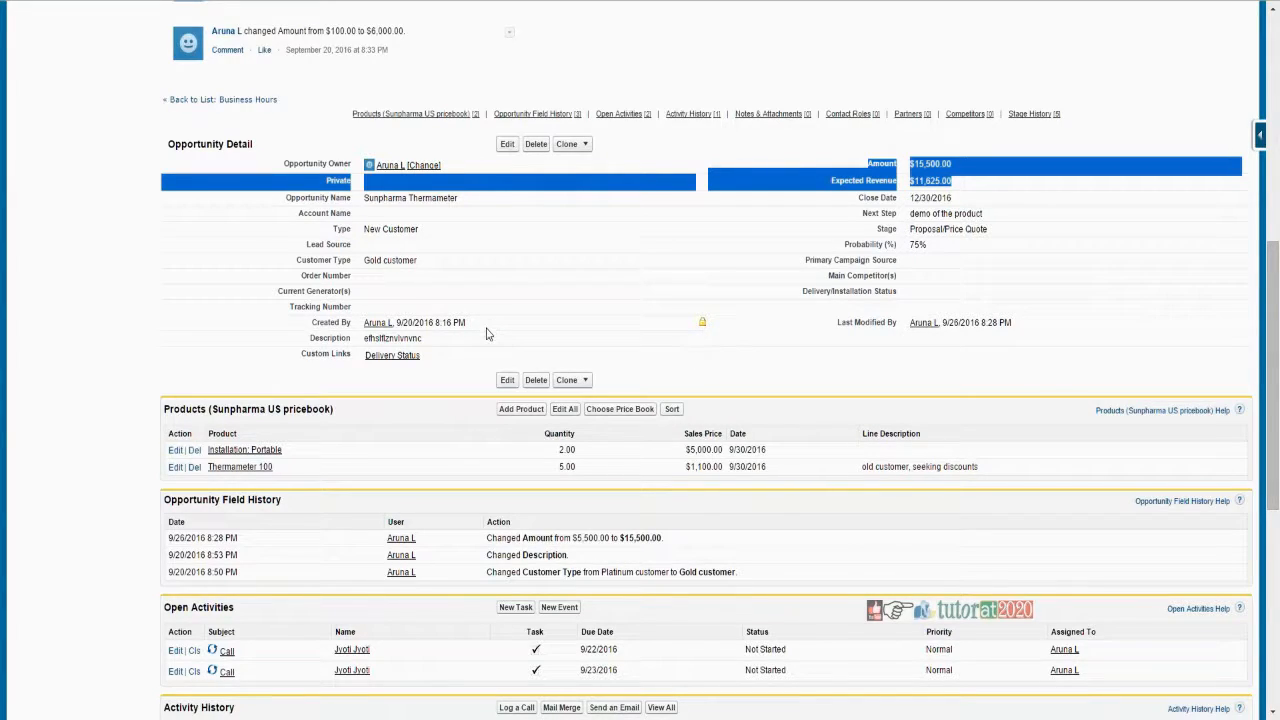
drag(980, 182, 906, 179)
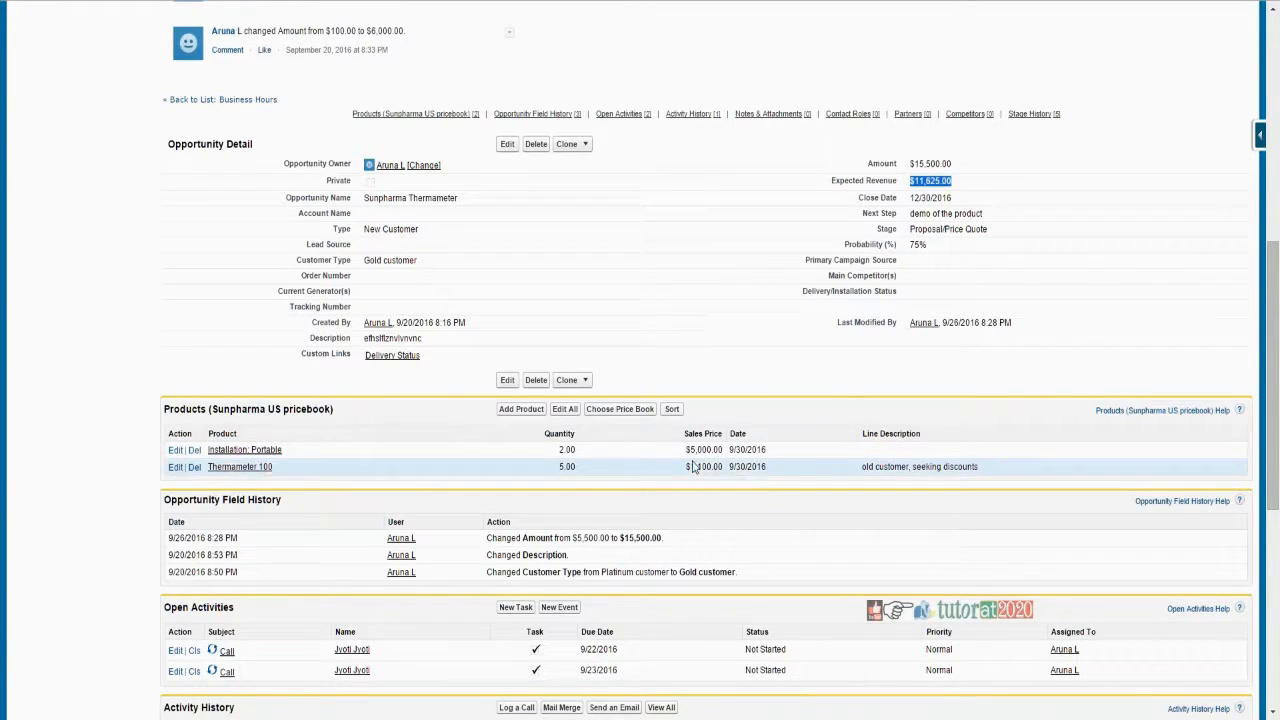
drag(686, 449, 787, 470)
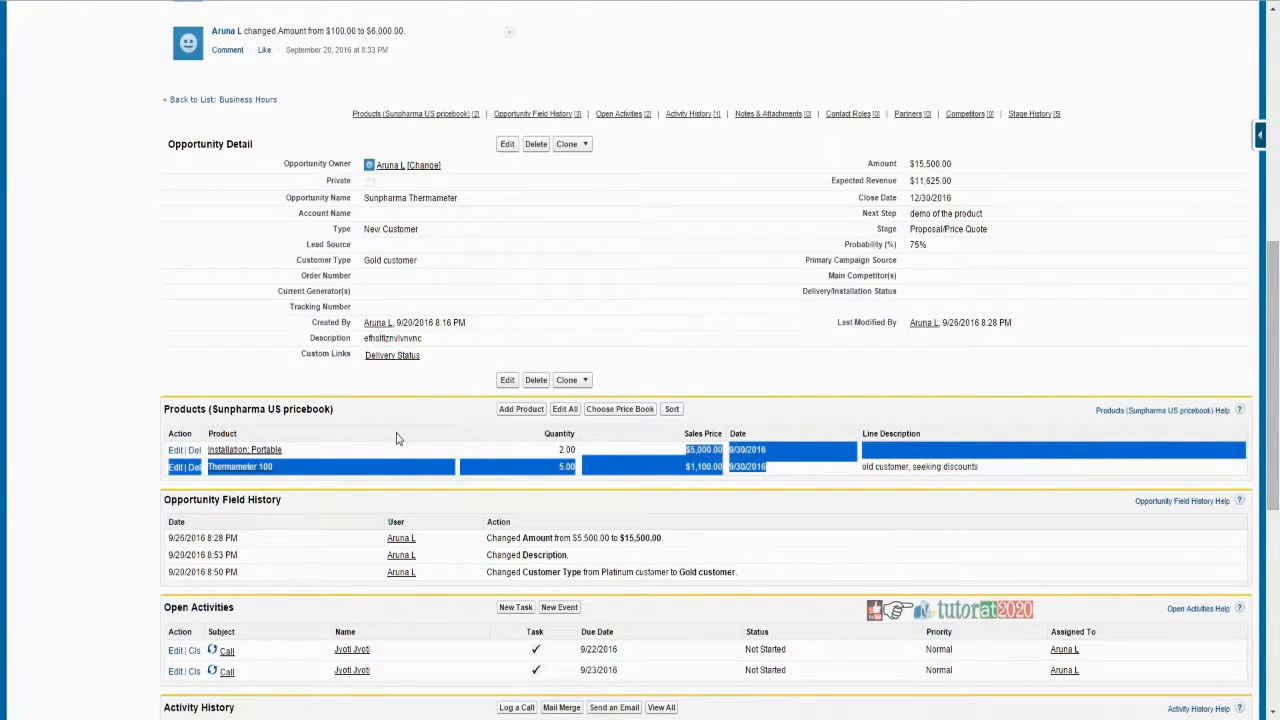
- Start a new custom field on the Opportunity object with Roll-Up Summary as its data type
scroll(407, 434, up, 6)
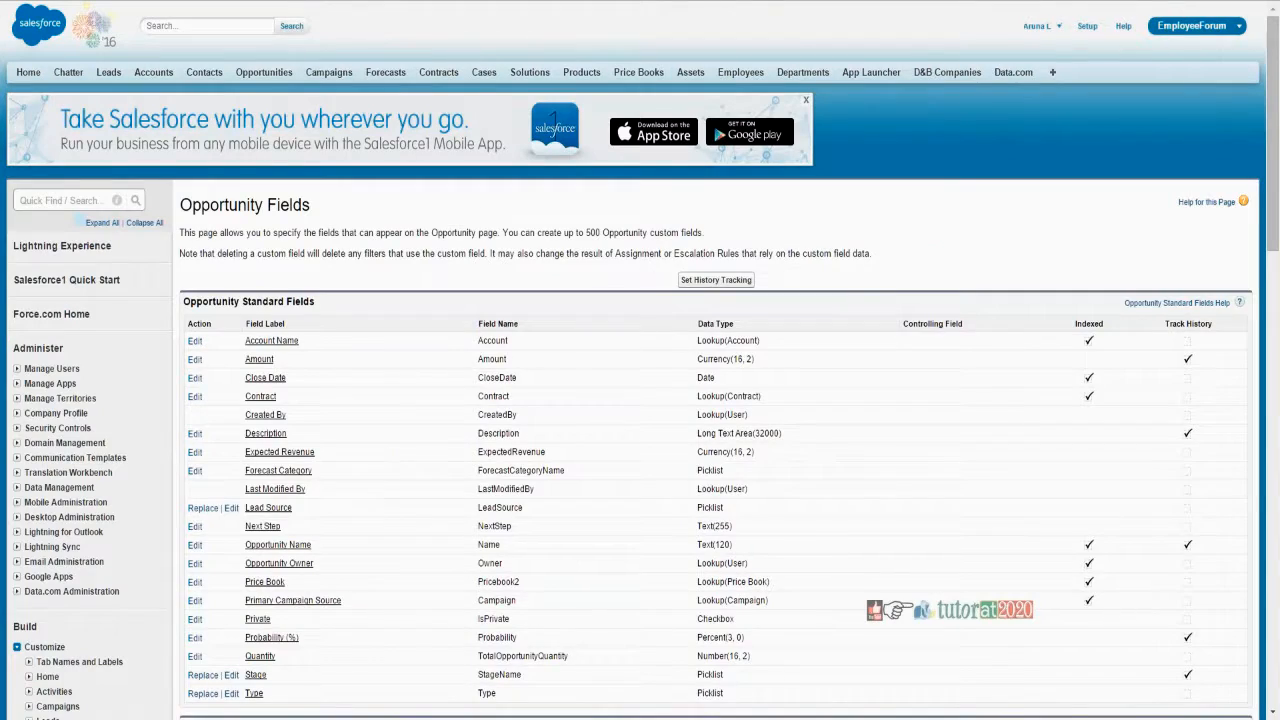
scroll(376, 538, down, 3)
scroll(376, 538, down, 3)
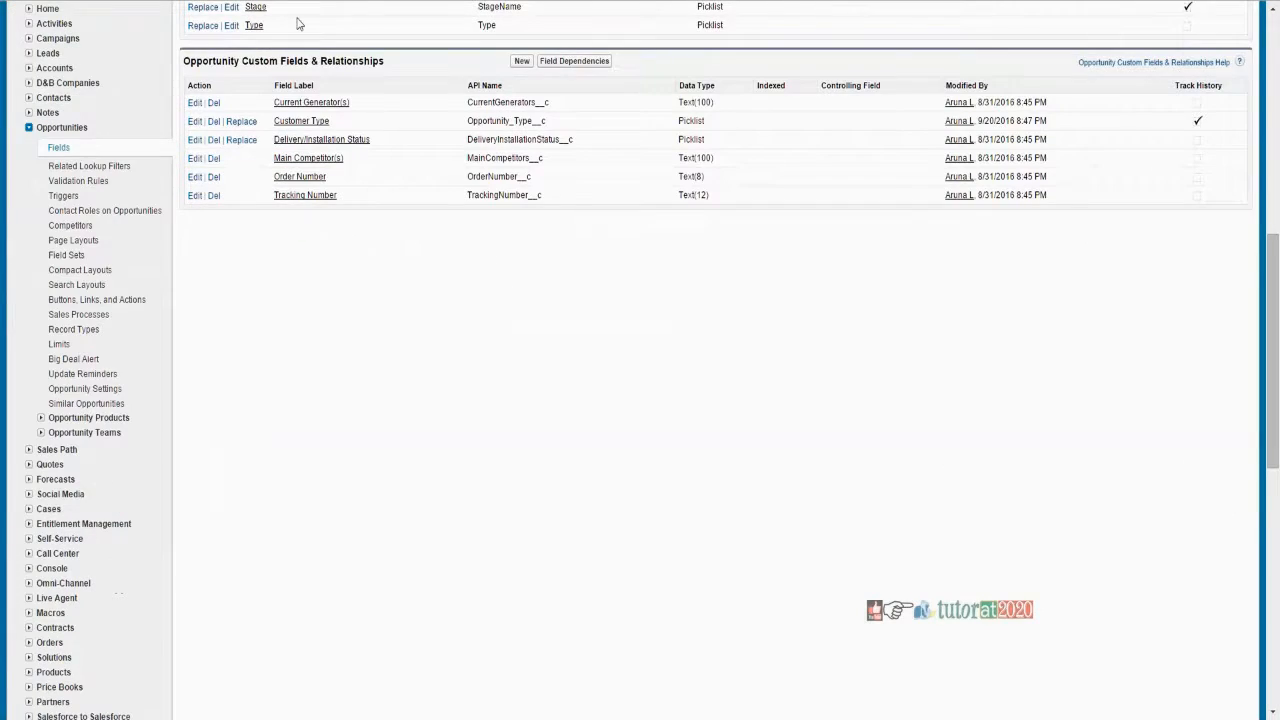
click(521, 60)
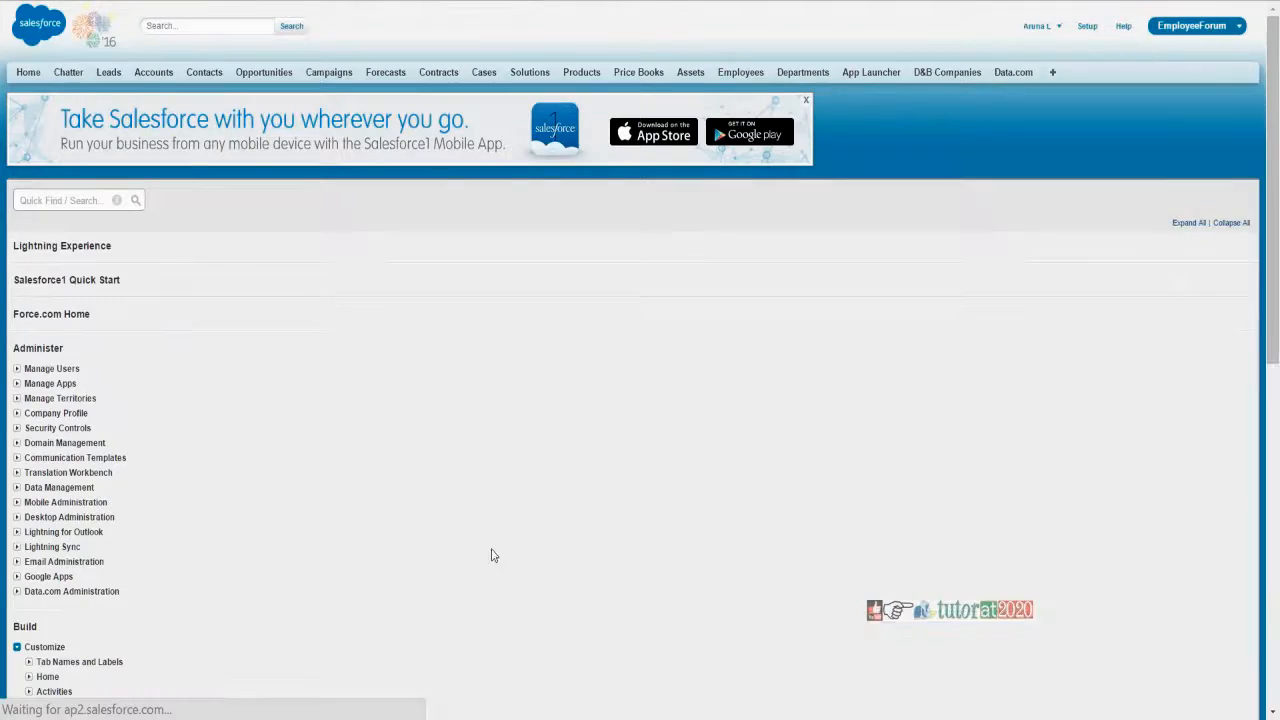
scroll(402, 540, down, 5)
scroll(402, 537, down, 3)
scroll(310, 418, up, 4)
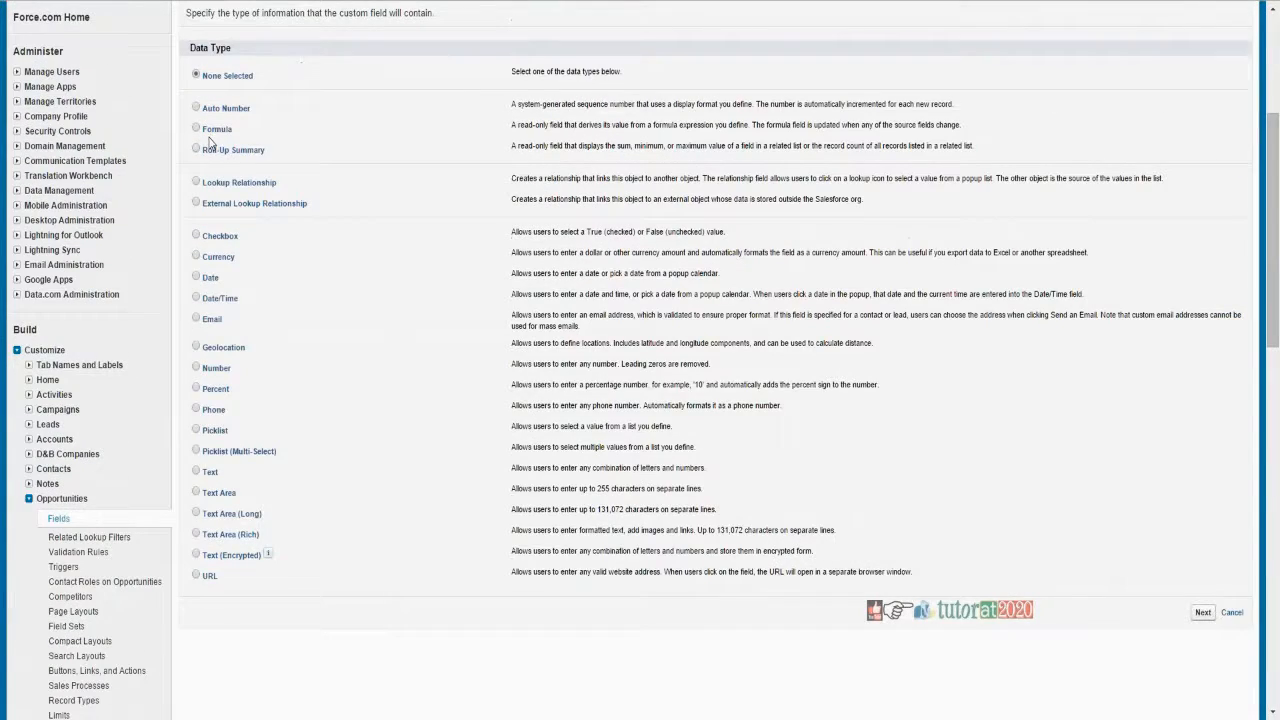
scroll(1040, 490, down, 3)
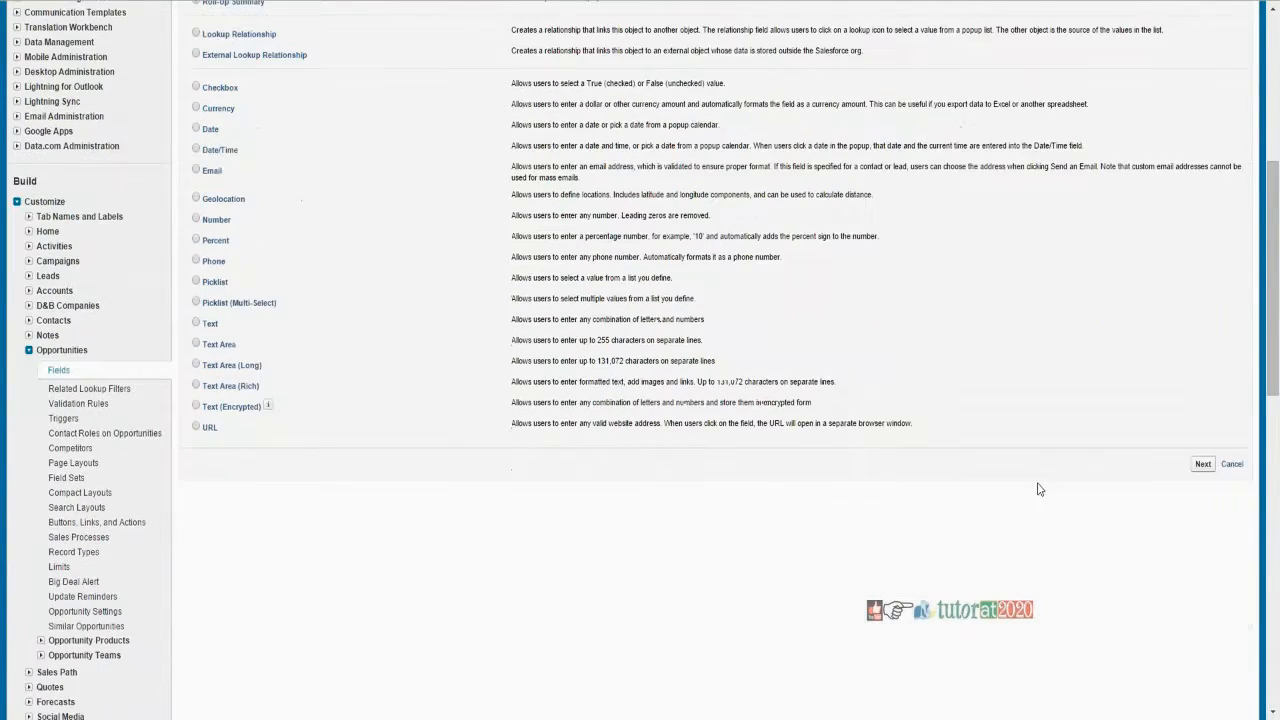
click(1203, 316)
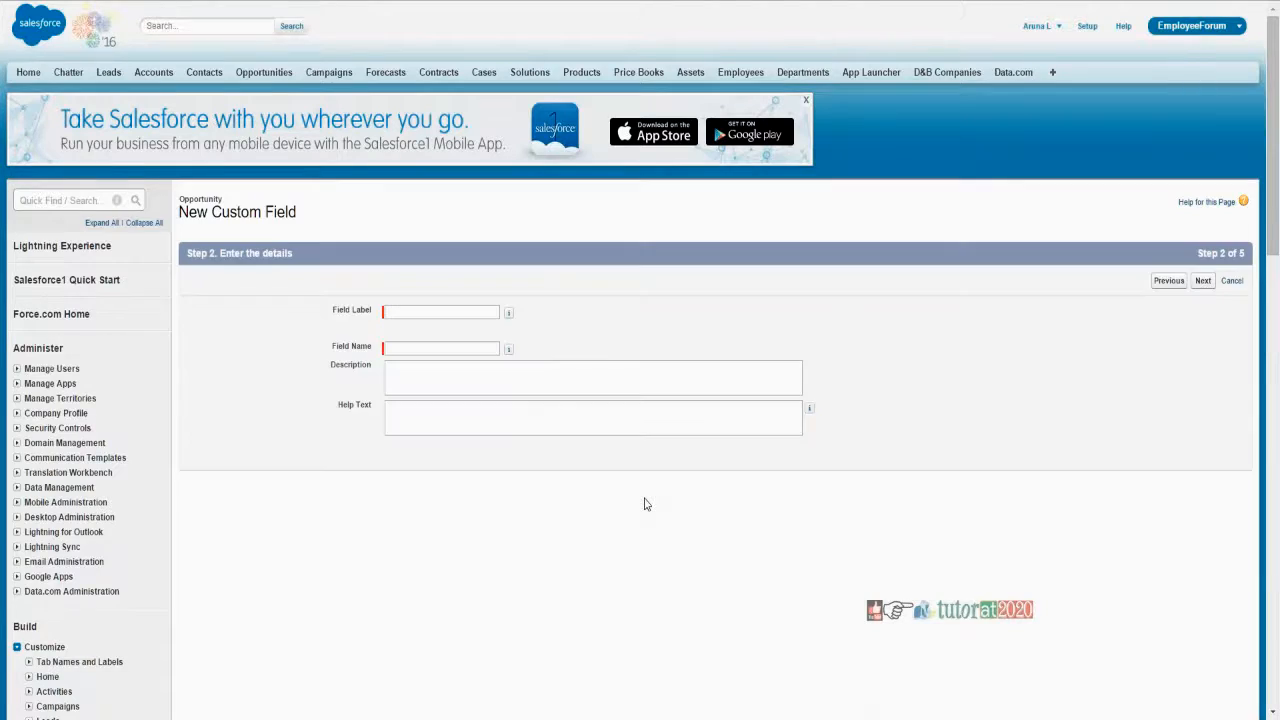
- Label the new field Custom Amount with the field name Custom_Amount and continue to the summary calculation
click(414, 310)
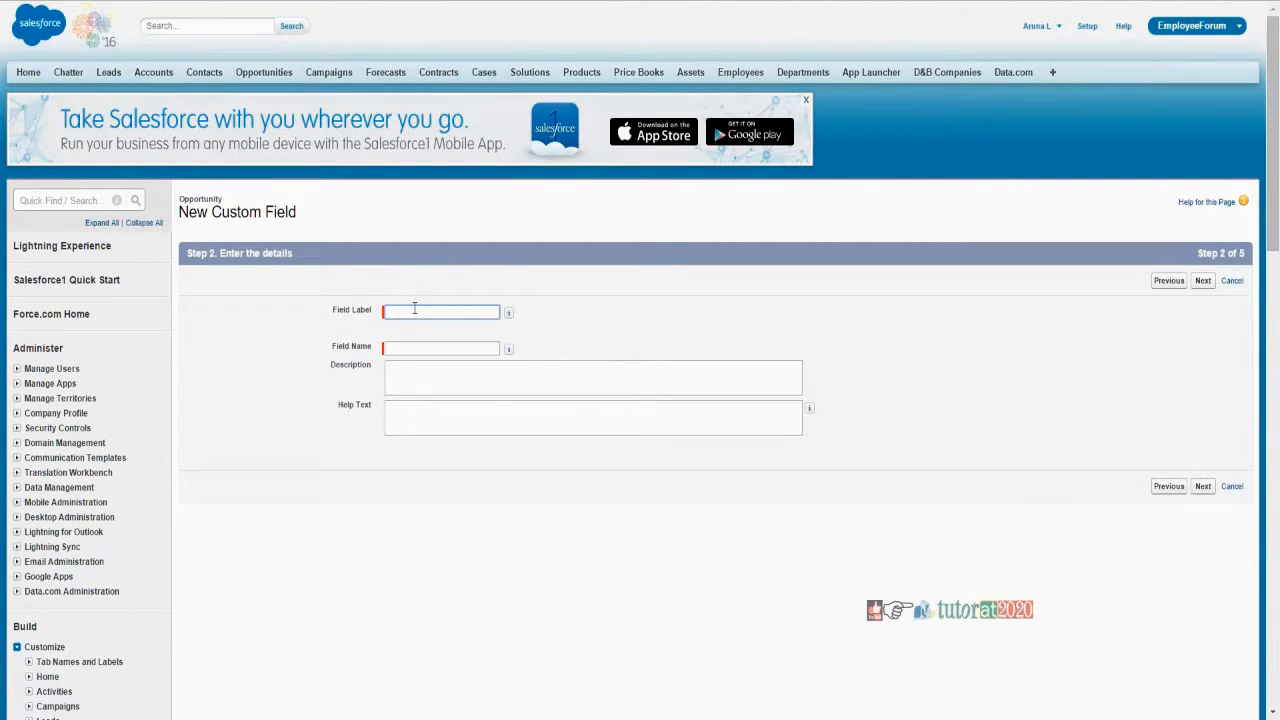
text(custom-amount)
click(391, 314)
key(BackSpace)
text(C)
click(424, 312)
key(BackSpace)
text(A)
click(441, 348)
click(1204, 281)
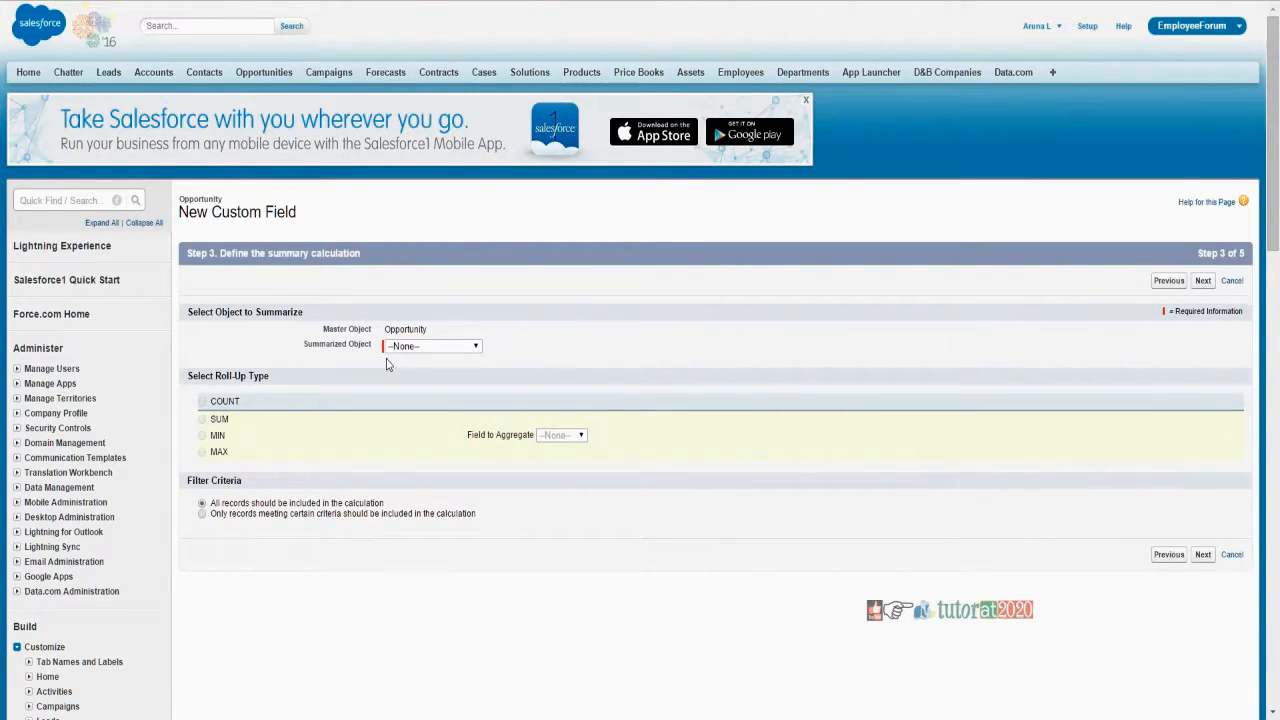
- Choose Opportunity Product as the summarized object and check the master object it rolls up to
click(415, 347)
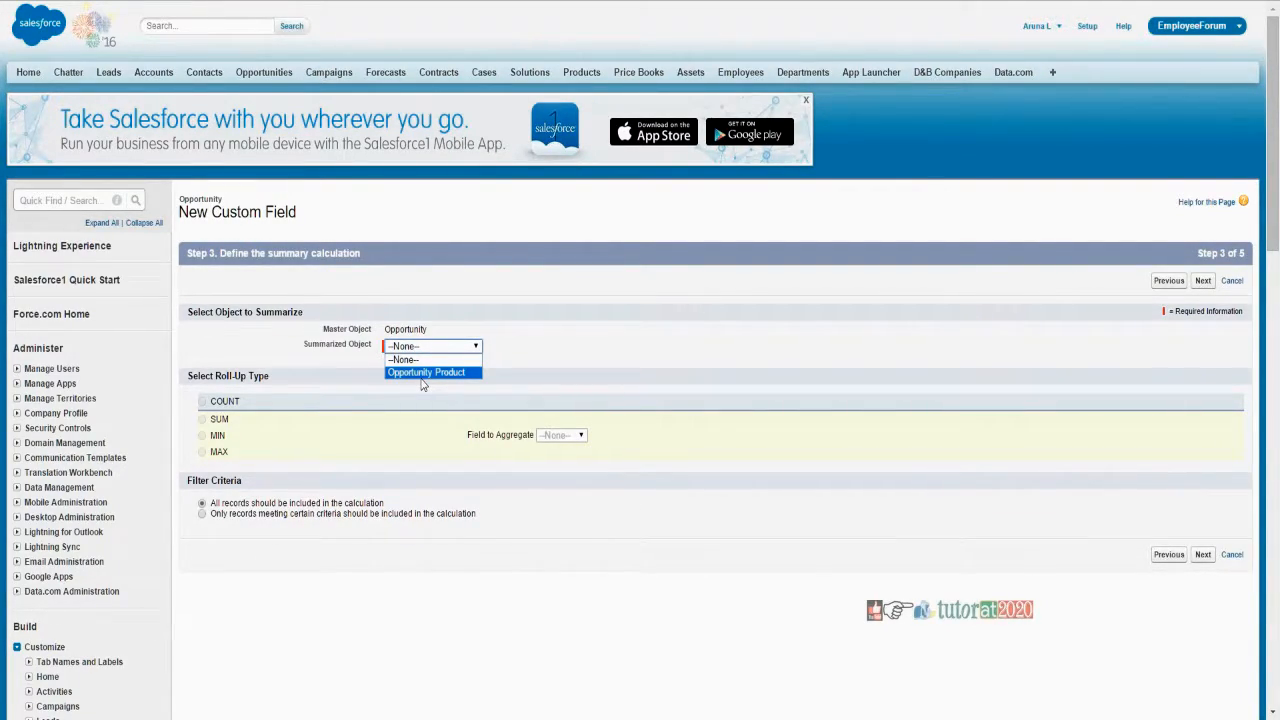
click(423, 373)
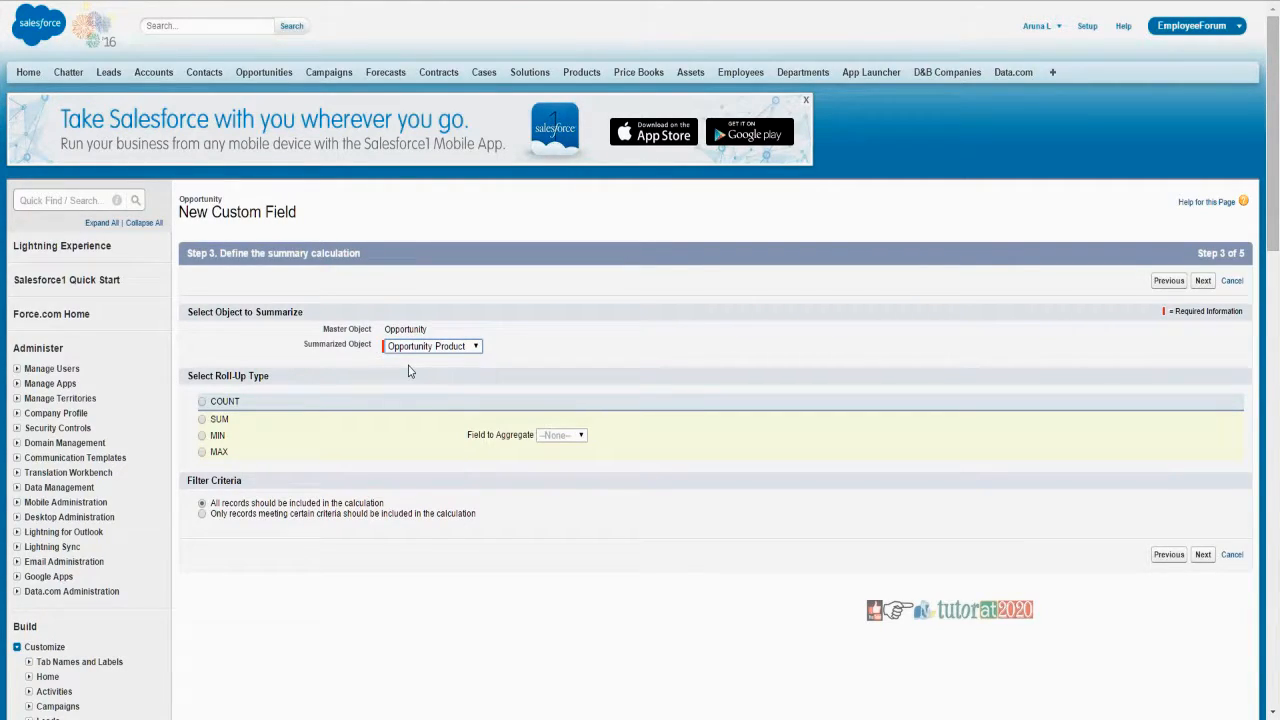
scroll(386, 414, down, 1)
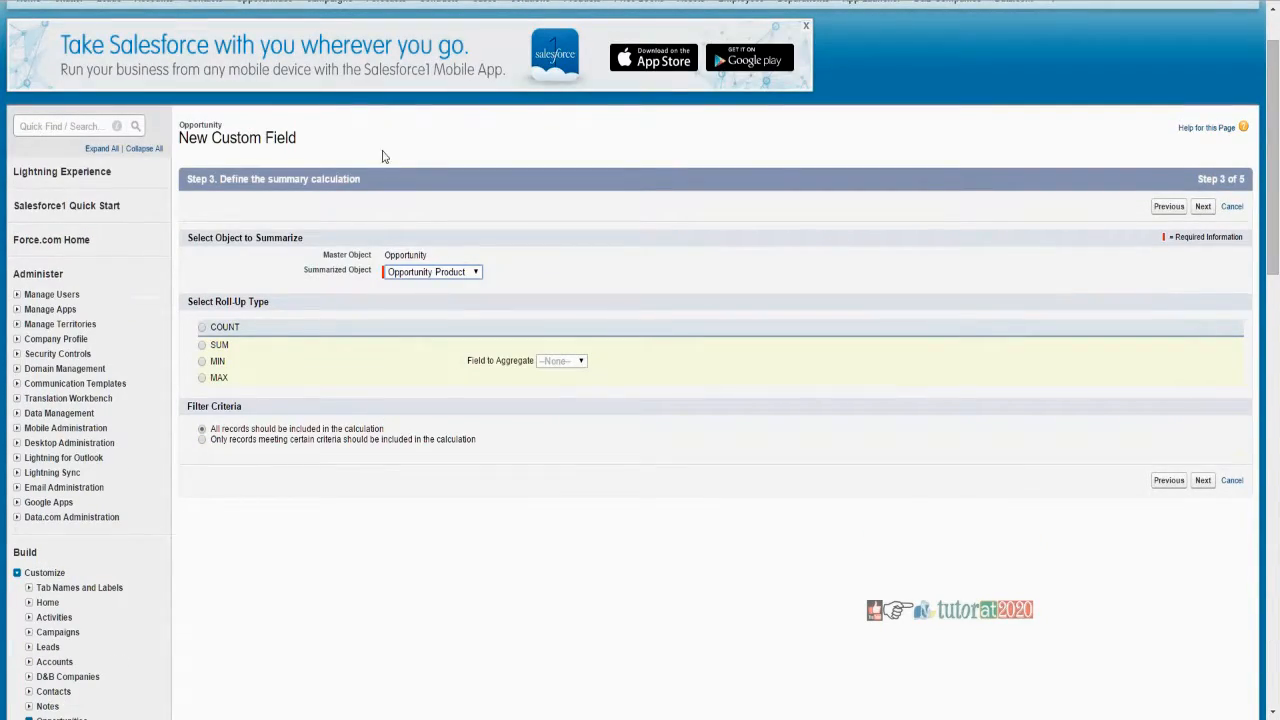
mouse_move(186, 238)
mouse_down()
mouse_move(299, 243)
mouse_move(181, 243)
mouse_up()
click(312, 247)
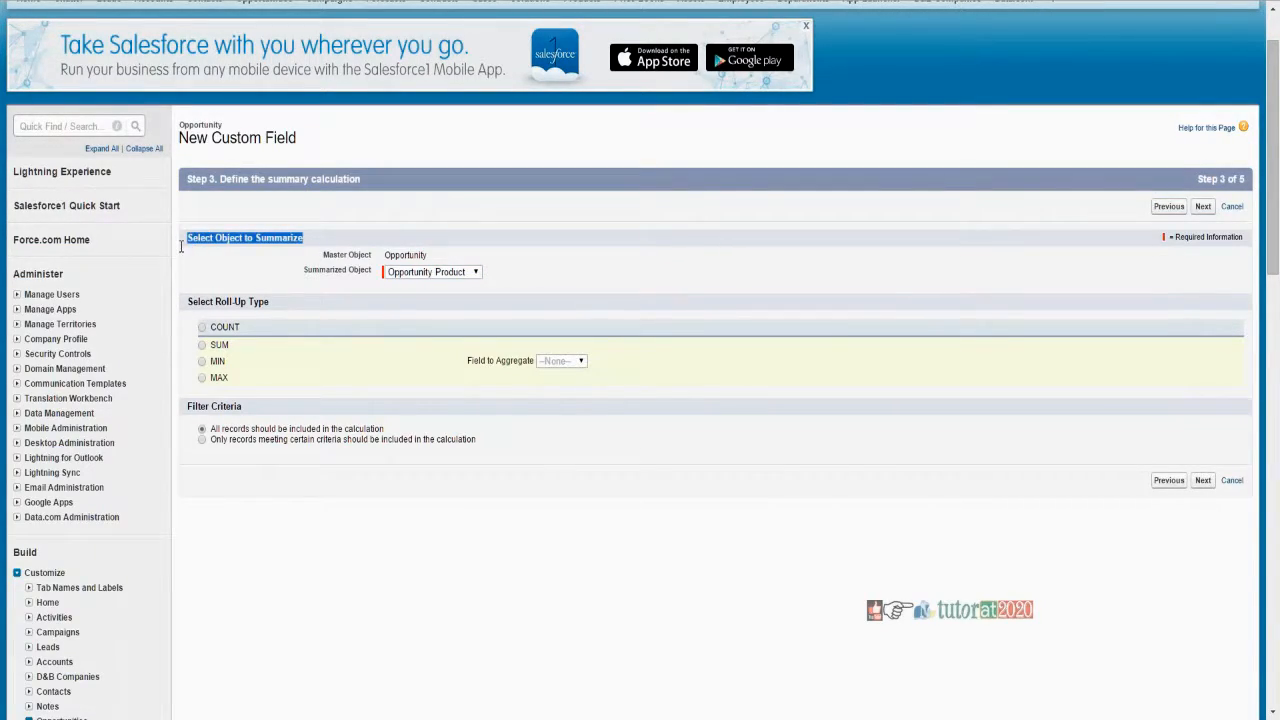
click(432, 273)
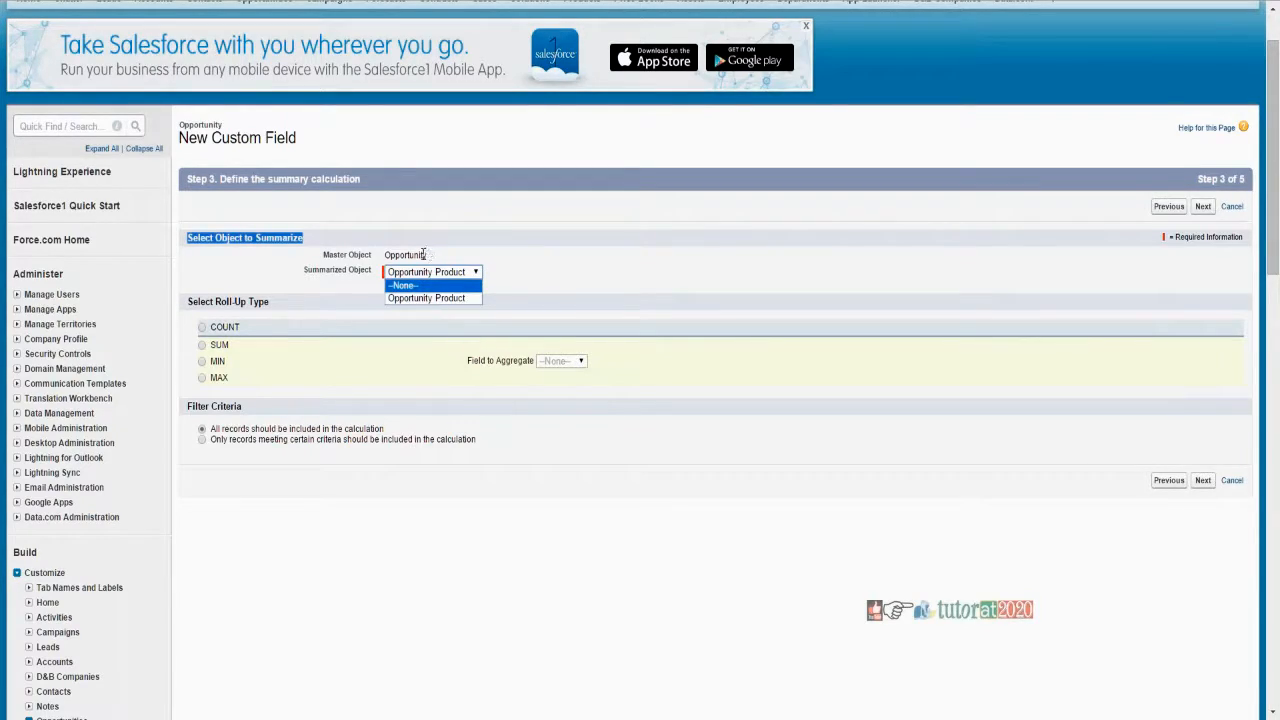
click(428, 258)
drag(428, 258, 370, 256)
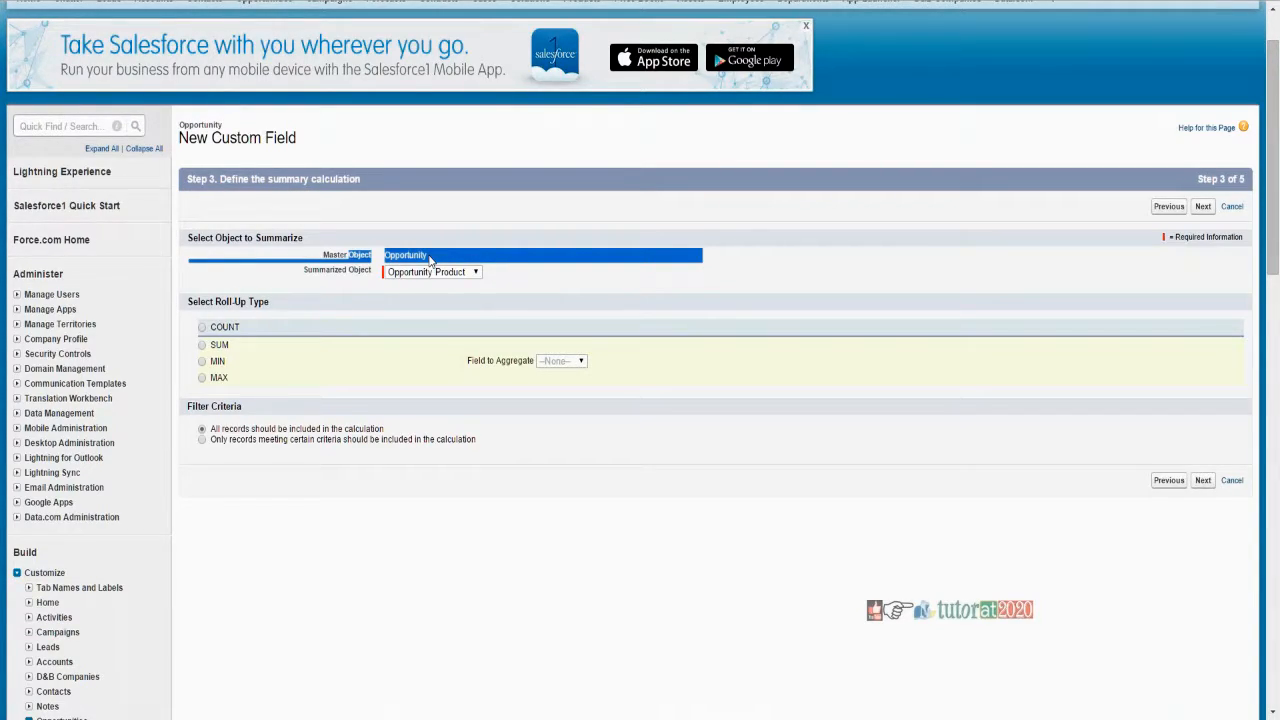
- Try the MIN roll-up on Total Price and the MAX roll-up, and settle on COUNT as the roll-up type
click(203, 362)
click(595, 364)
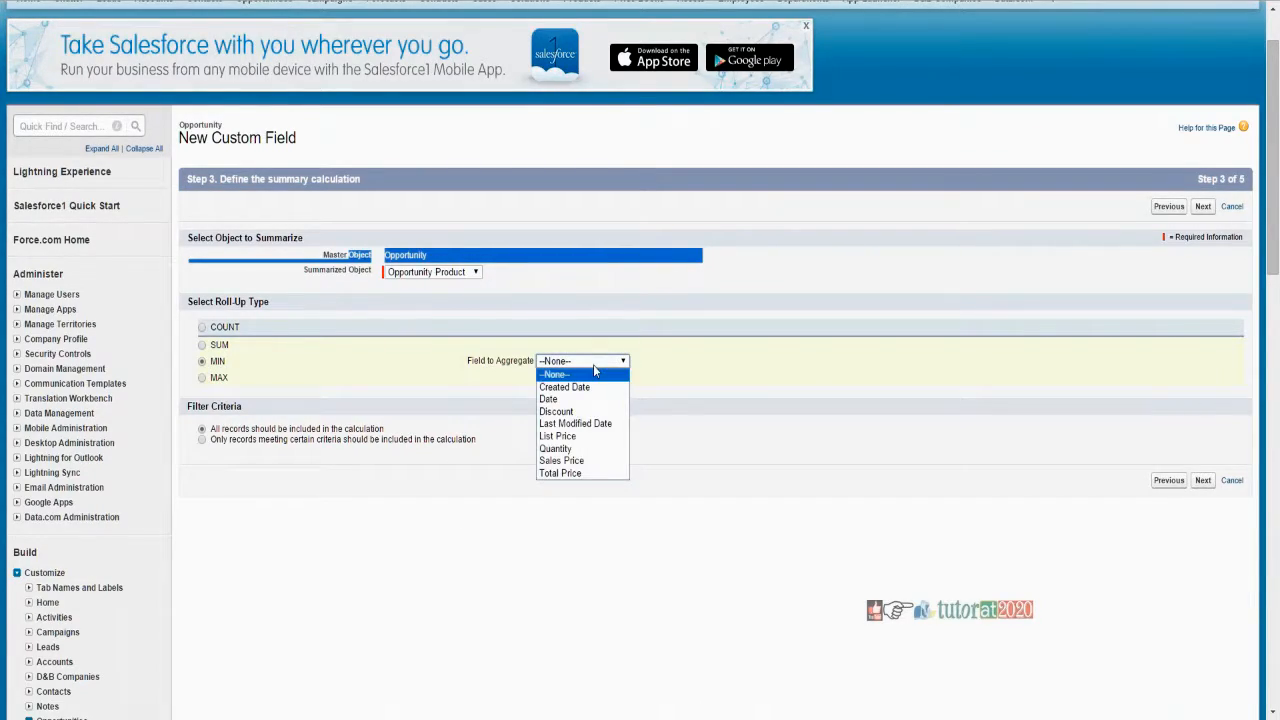
click(562, 474)
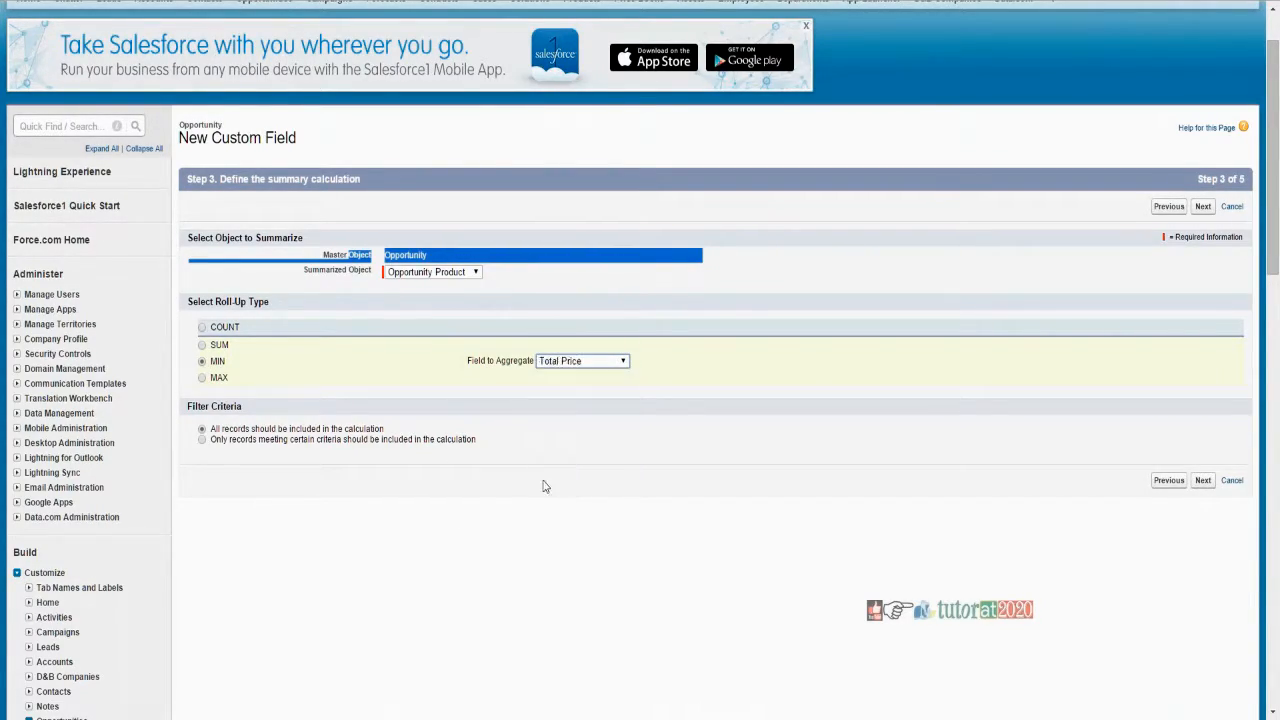
click(202, 378)
click(202, 327)
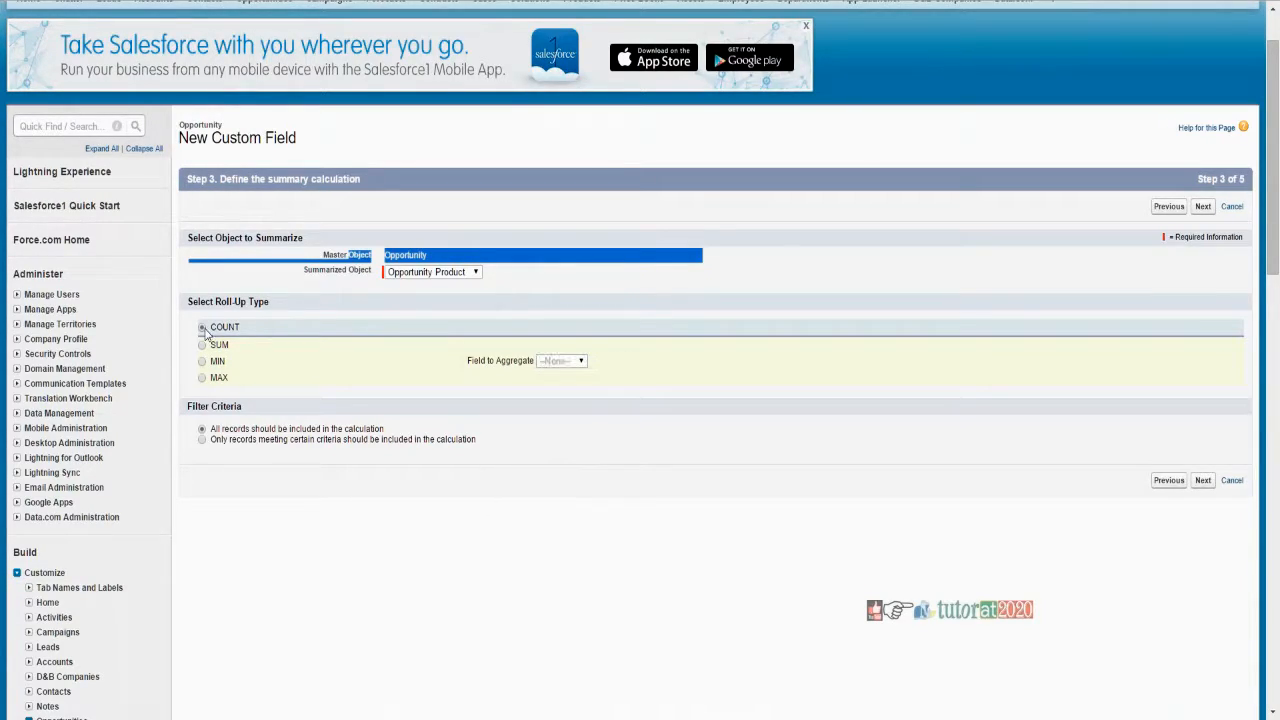
click(530, 363)
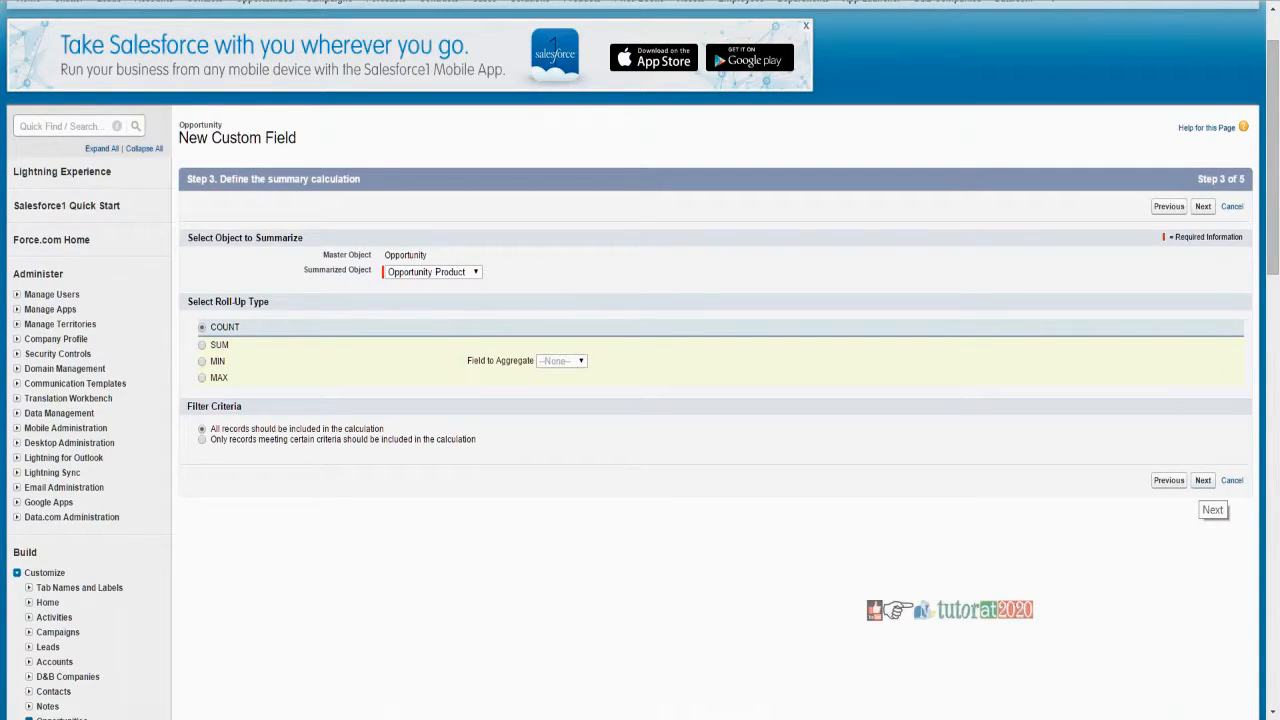
- Go back to the field details and rename the field as Total line items with the field name Total_line_items
click(1168, 480)
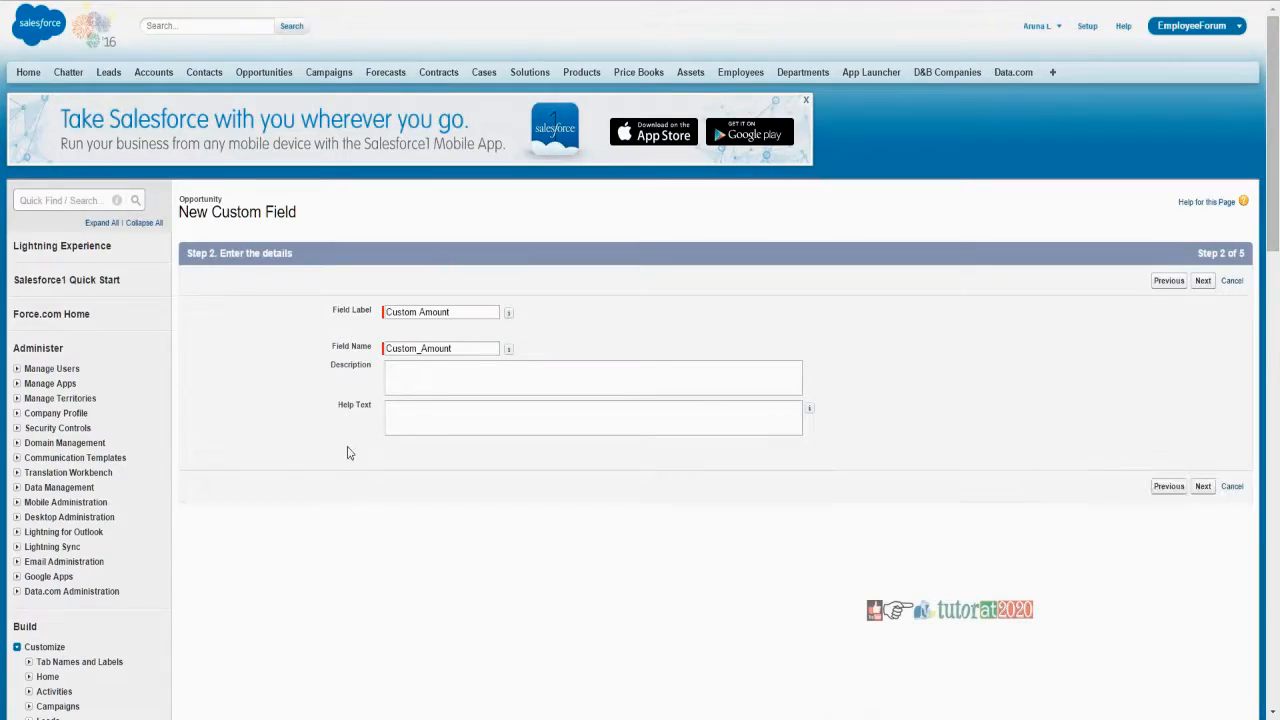
drag(450, 314, 355, 325)
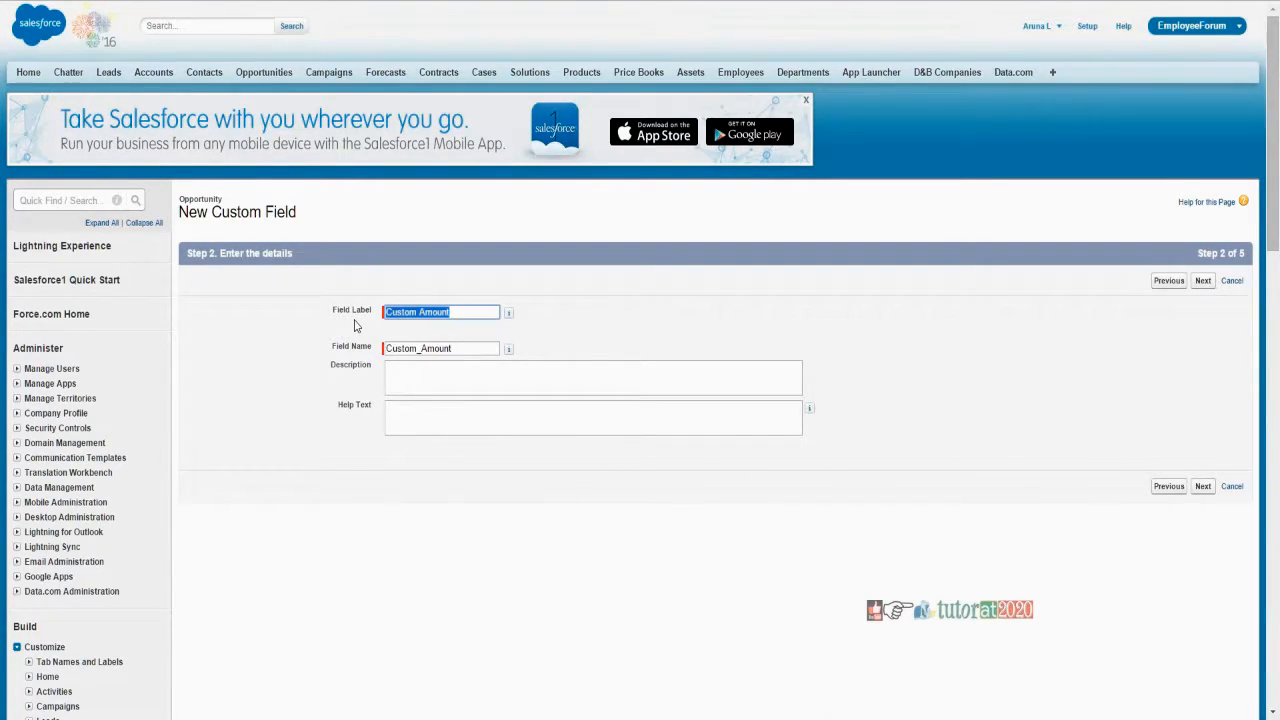
text(Total line iteama)
key(BackSpace)
key(BackSpace)
text(ms)
drag(466, 347, 373, 364)
key(BackSpace)
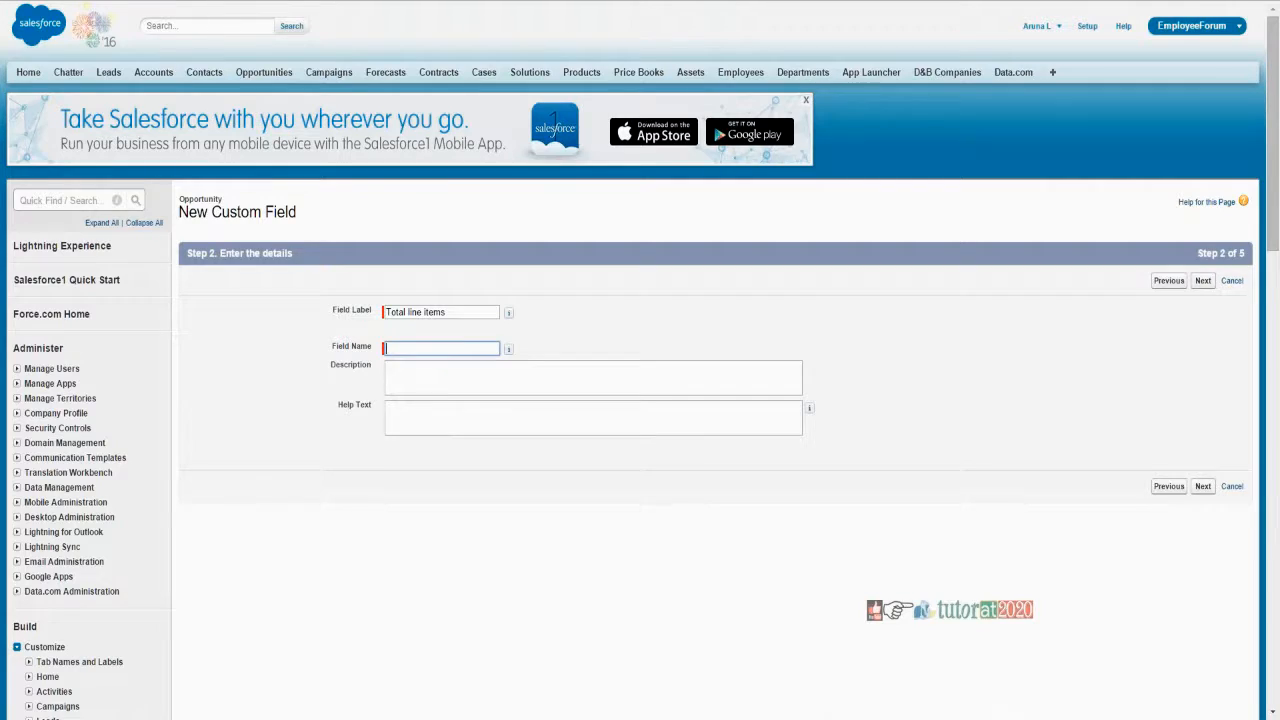
click(421, 352)
click(433, 315)
click(423, 351)
click(1203, 486)
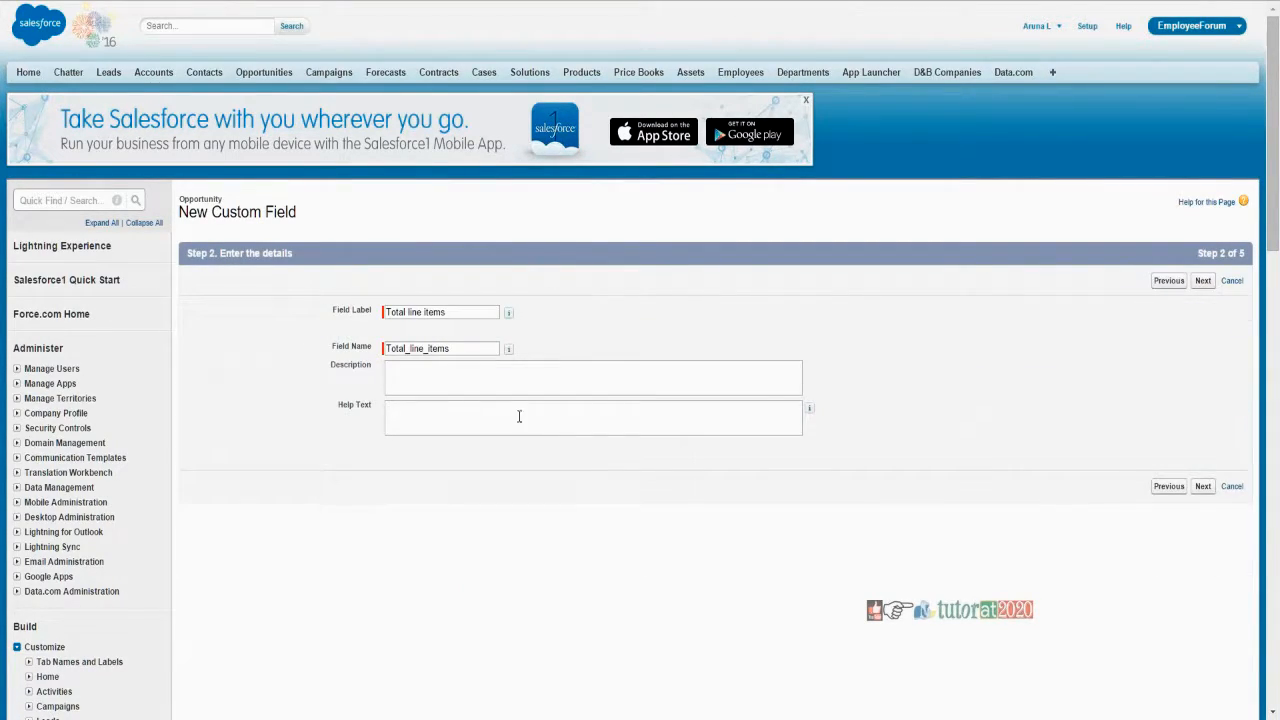
- Set the description to "sums up on parent object, all the associated opportunity product records count" and continue to the summary calculation
click(519, 416)
click(486, 387)
text(sums up on parent object)
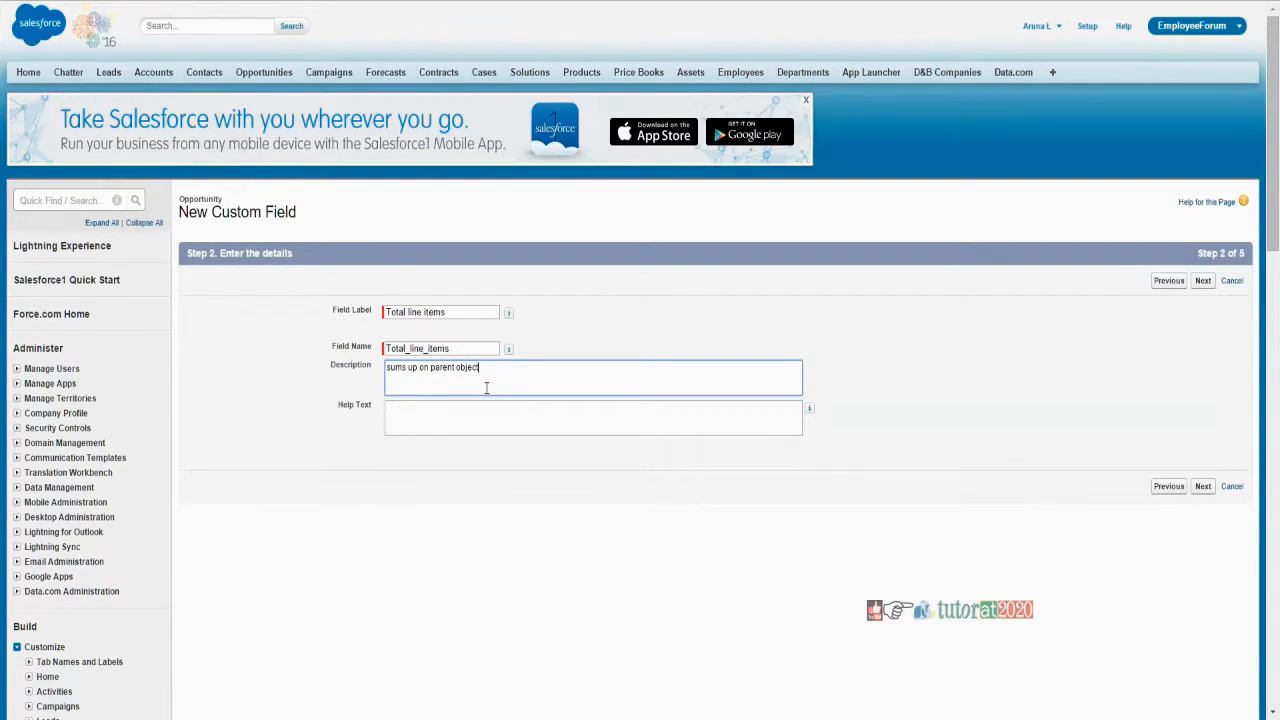
text(. all the ch)
text(ild )
text(associat)
text(ed opportunity )
text(product)
text( records)
text( cou)
text(nt)
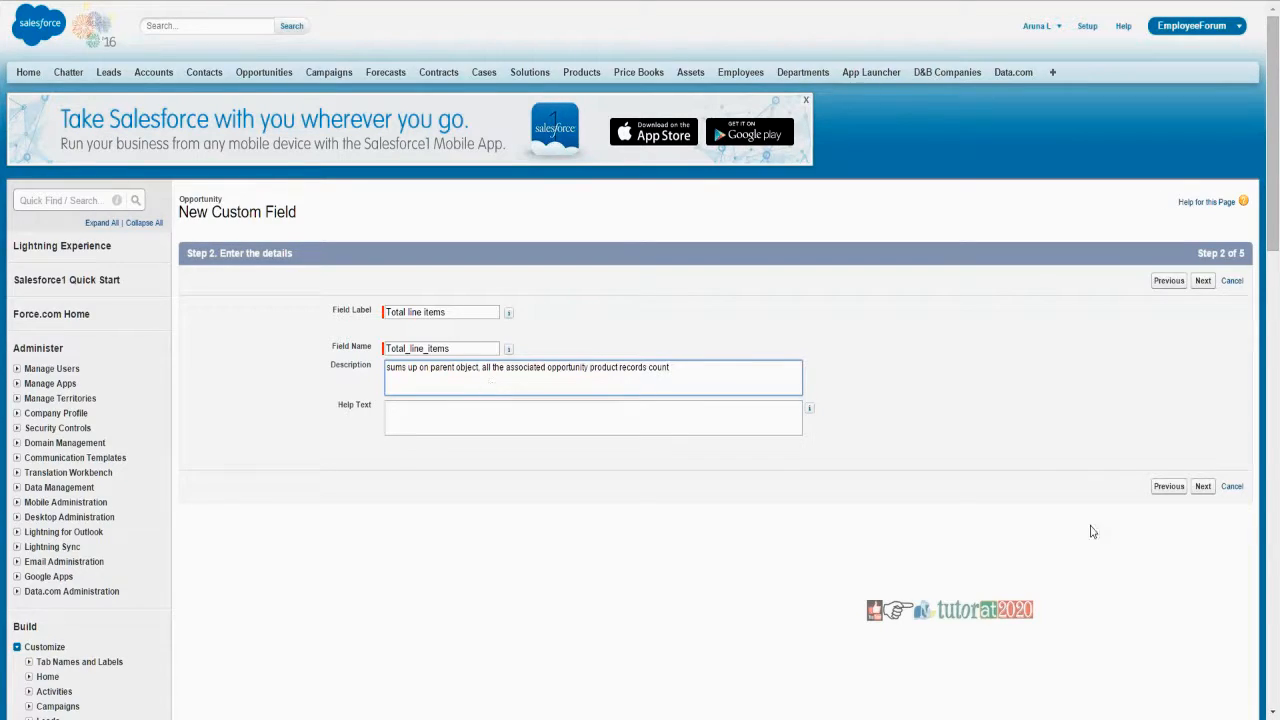
click(1203, 486)
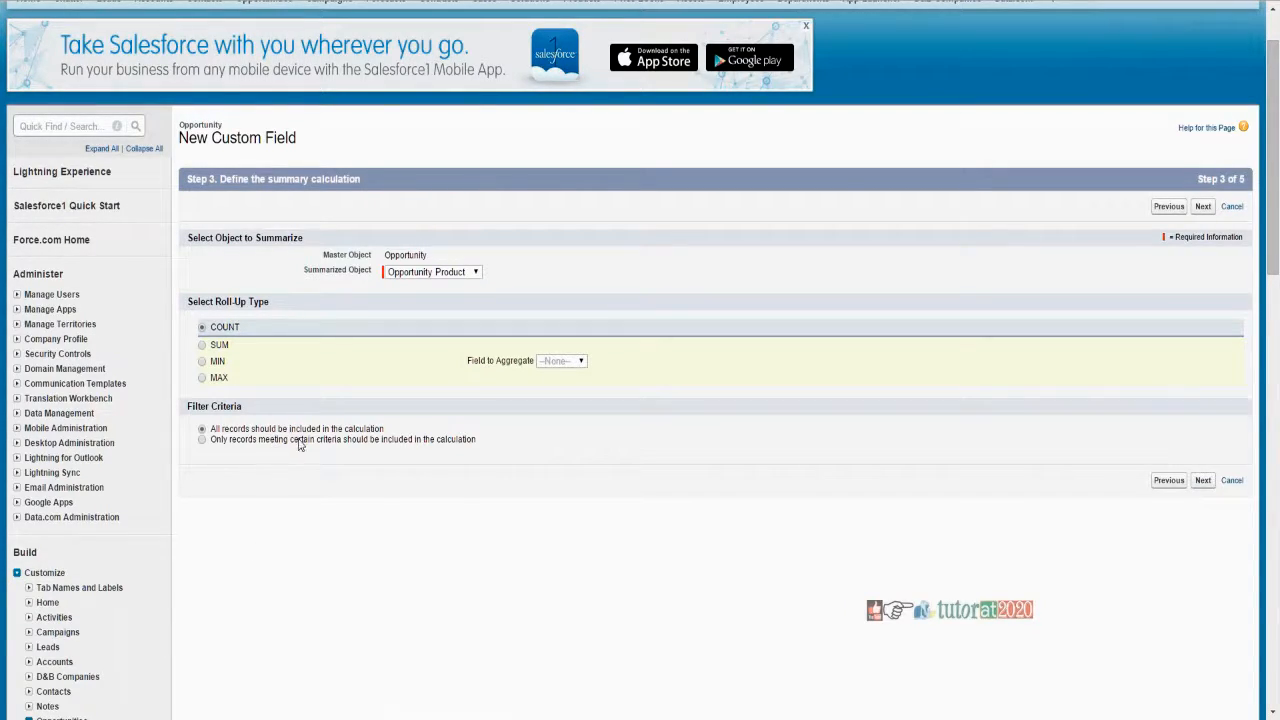
scroll(225, 425, down, 2)
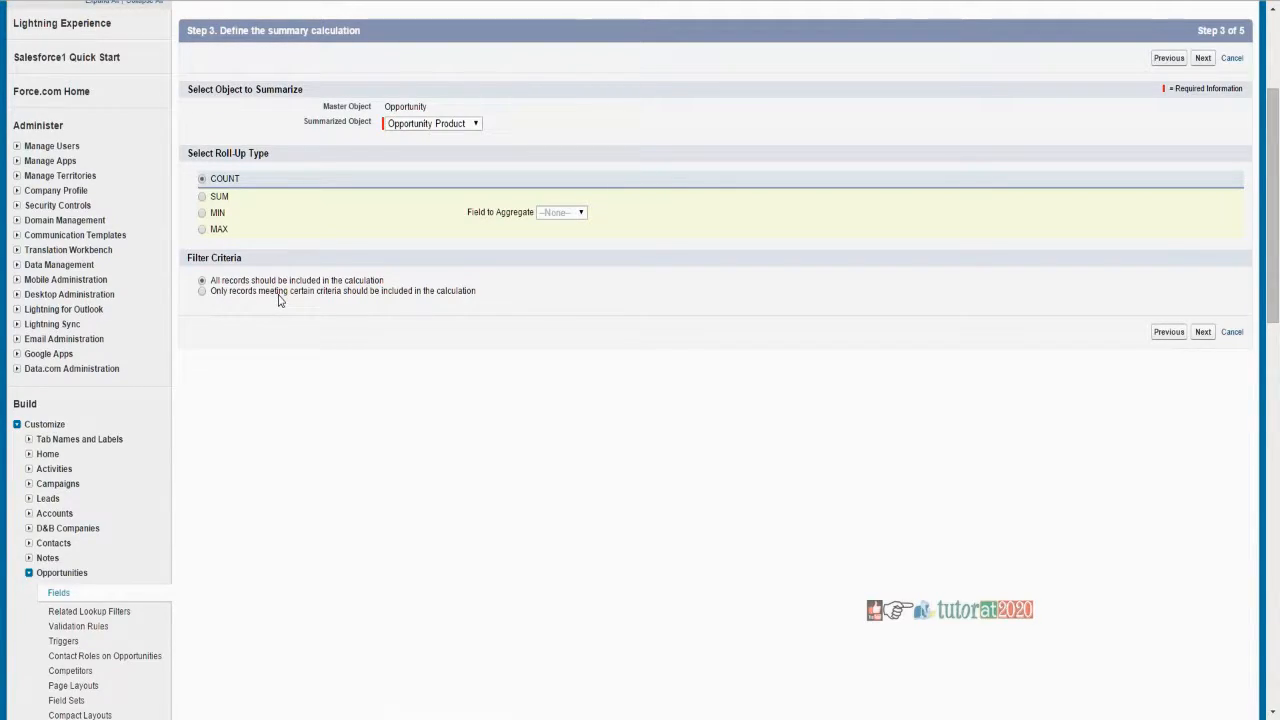
- Try restricting the calculation to records meeting certain criteria, with Created By ID as the field and not equal to as the operator
click(202, 291)
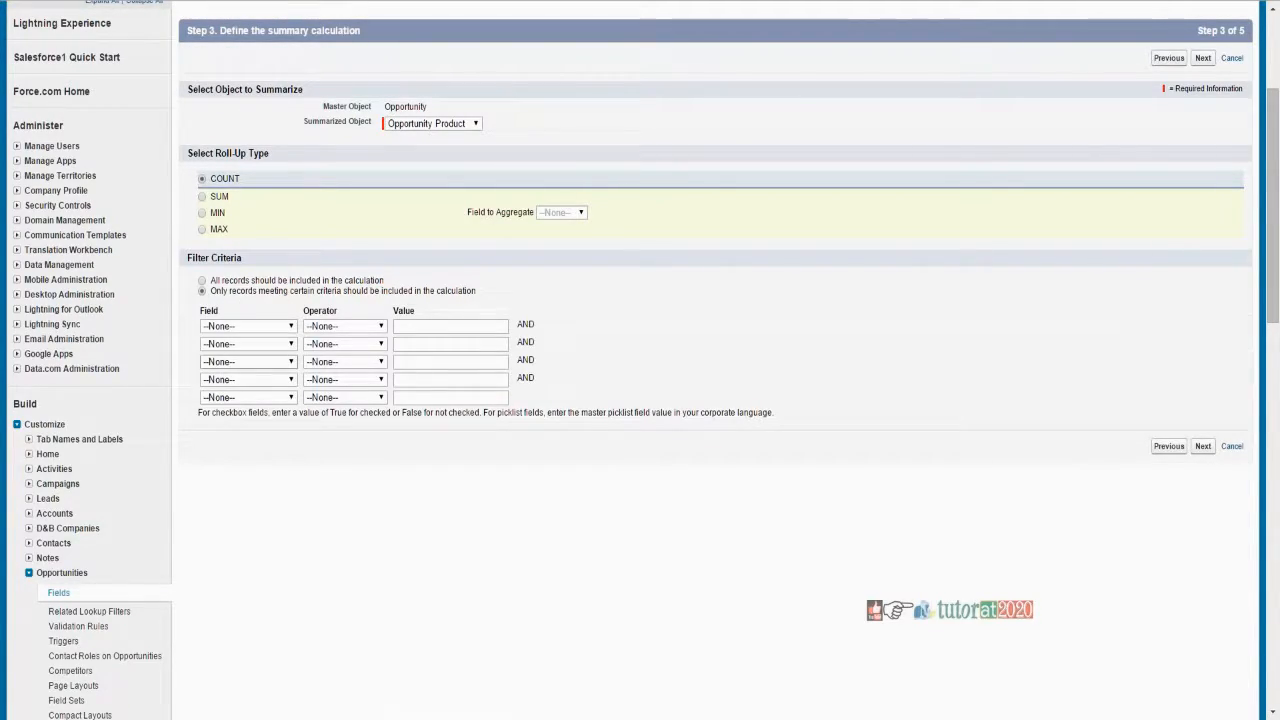
click(243, 326)
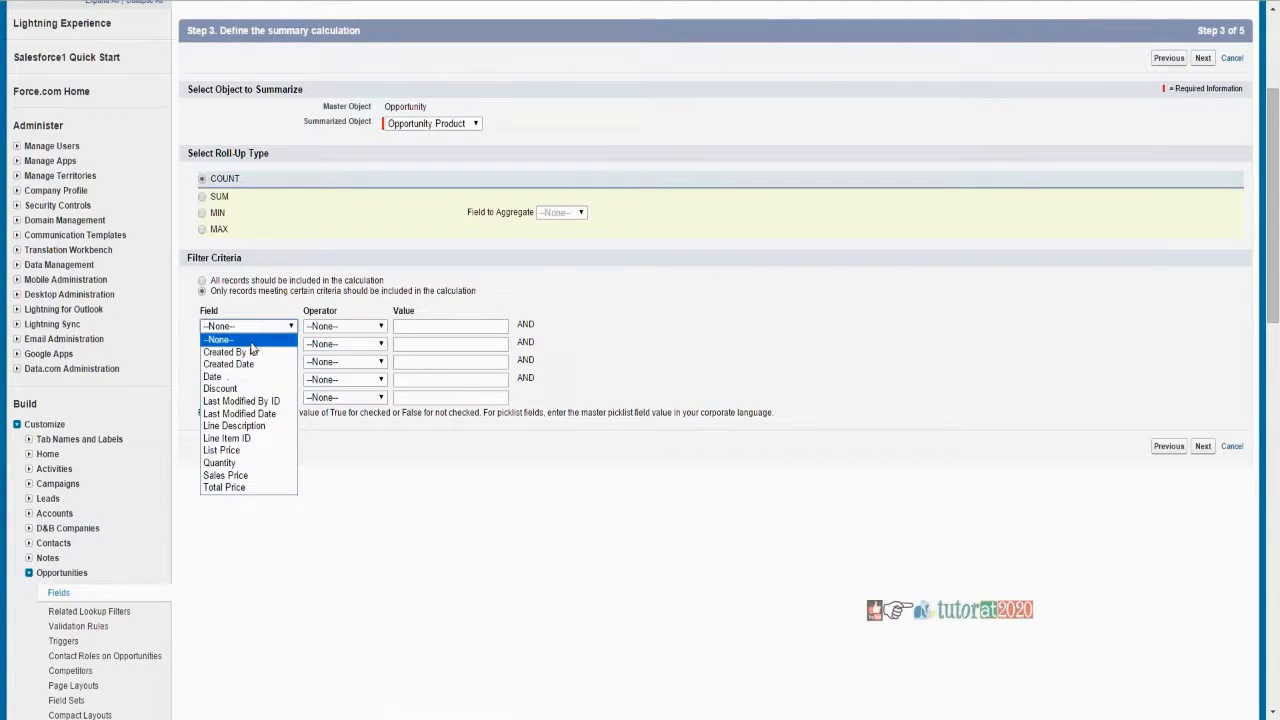
click(252, 350)
click(344, 326)
click(335, 364)
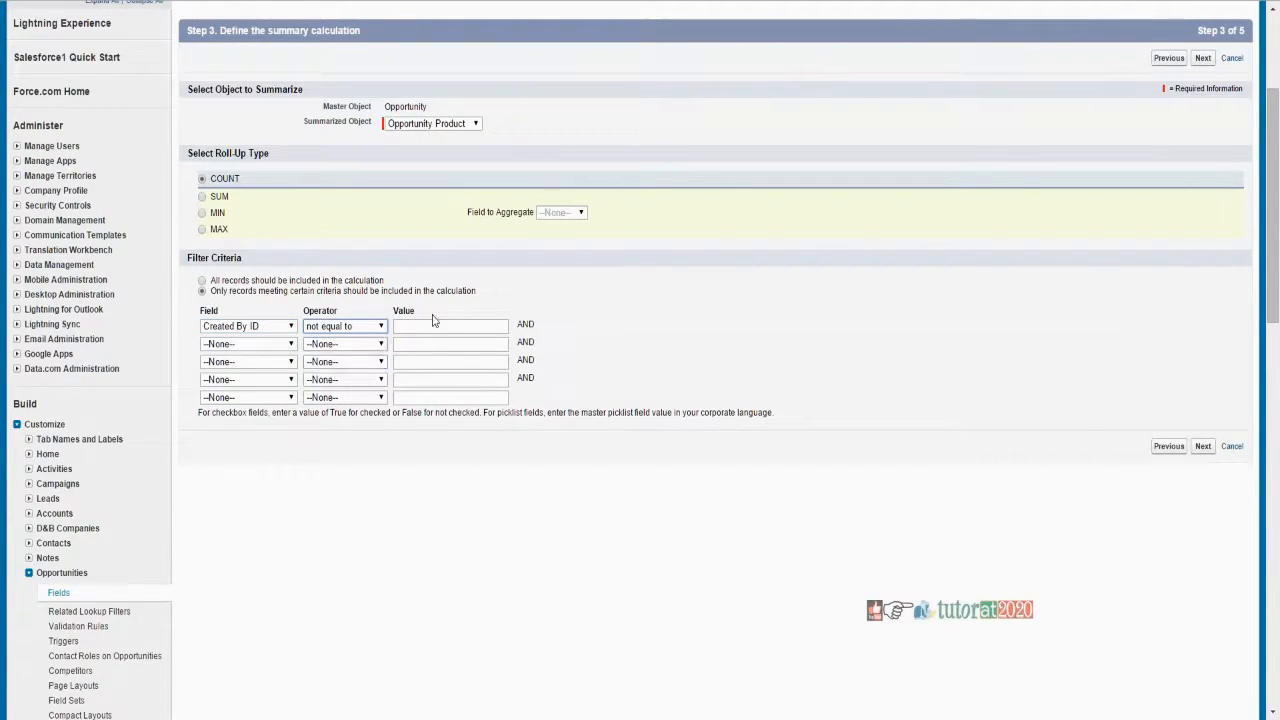
click(452, 327)
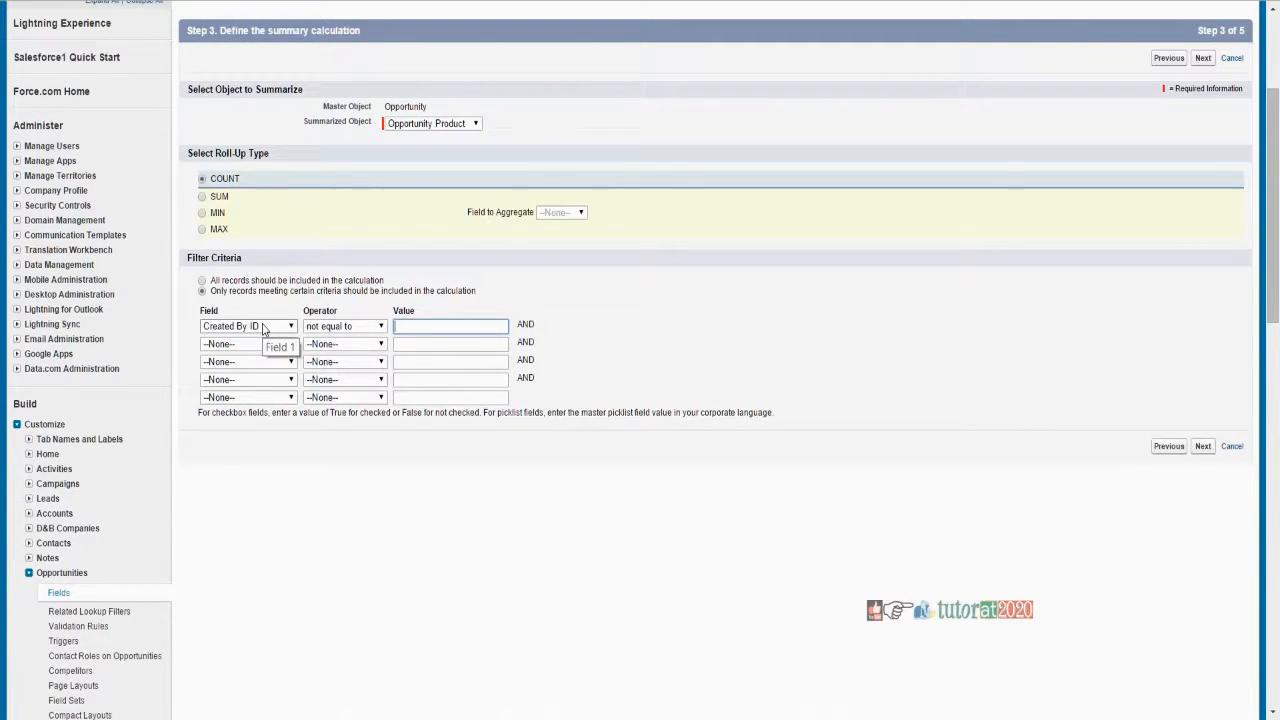
click(263, 328)
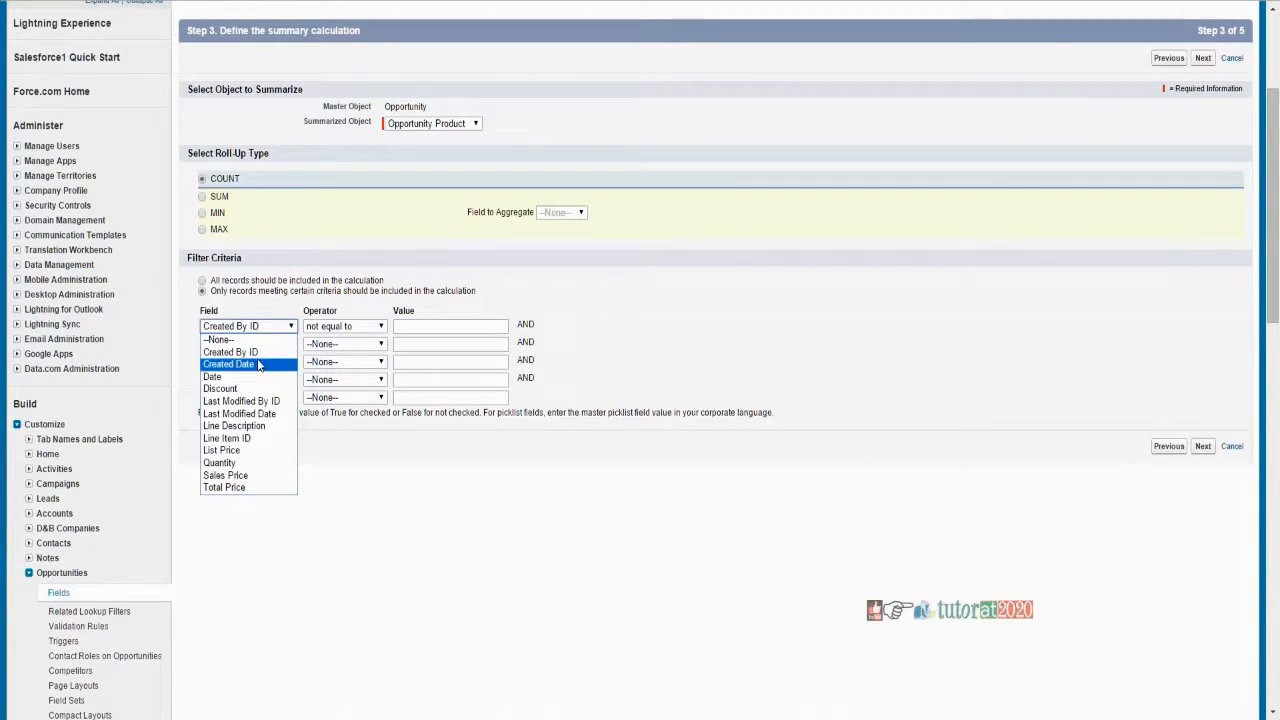
click(259, 356)
click(351, 331)
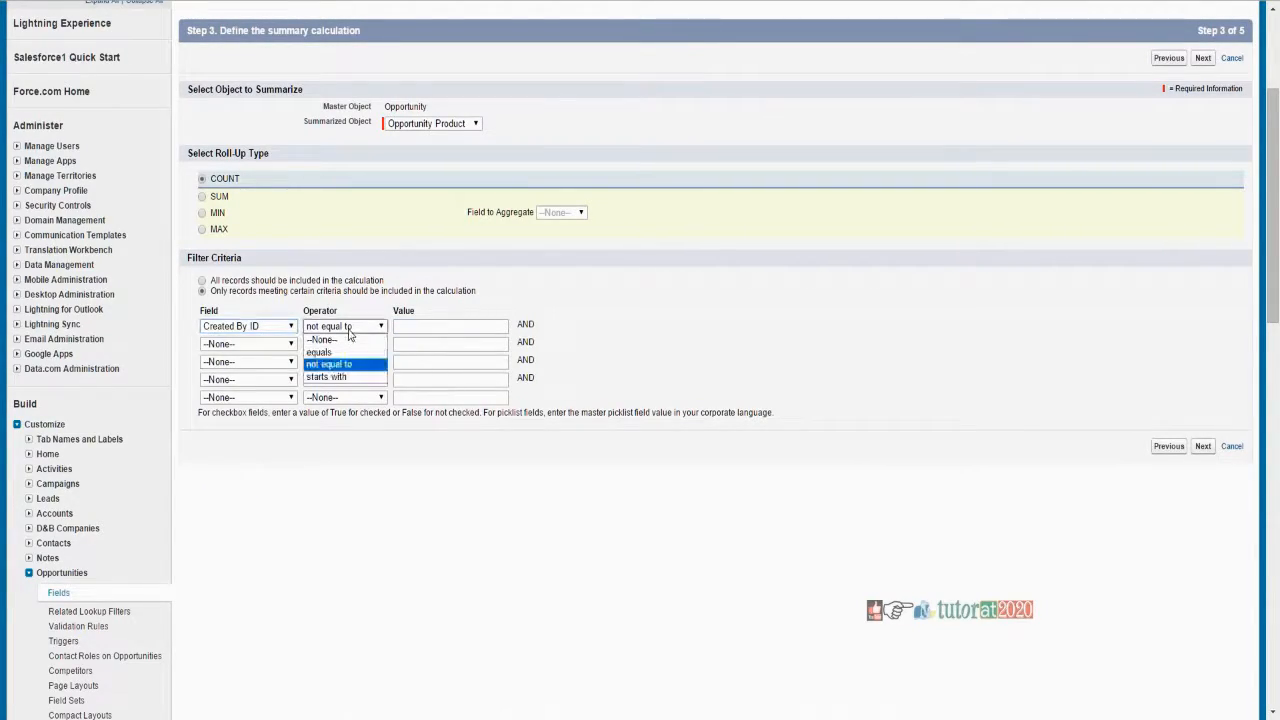
click(354, 330)
click(426, 330)
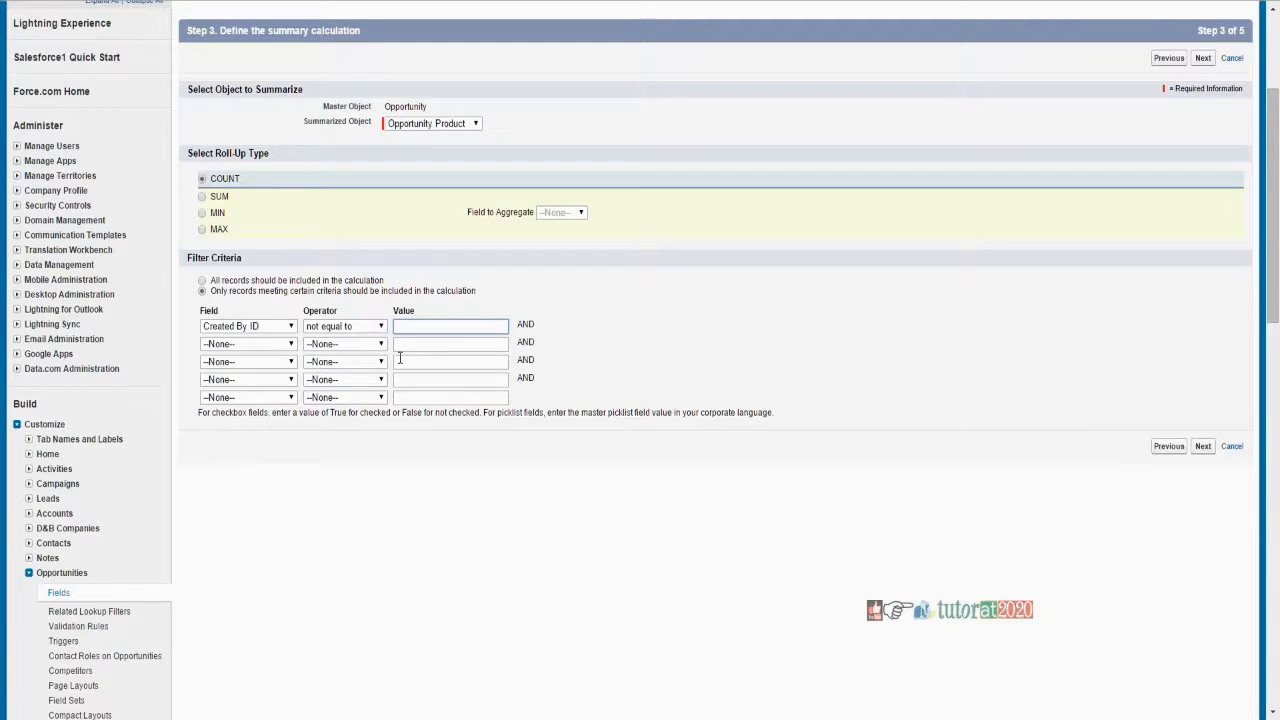
- Get the user ID from the Last Modified By user of the Sunpharma Thermameter opportunity and paste it as the first filter value
scroll(585, 100, up, 1)
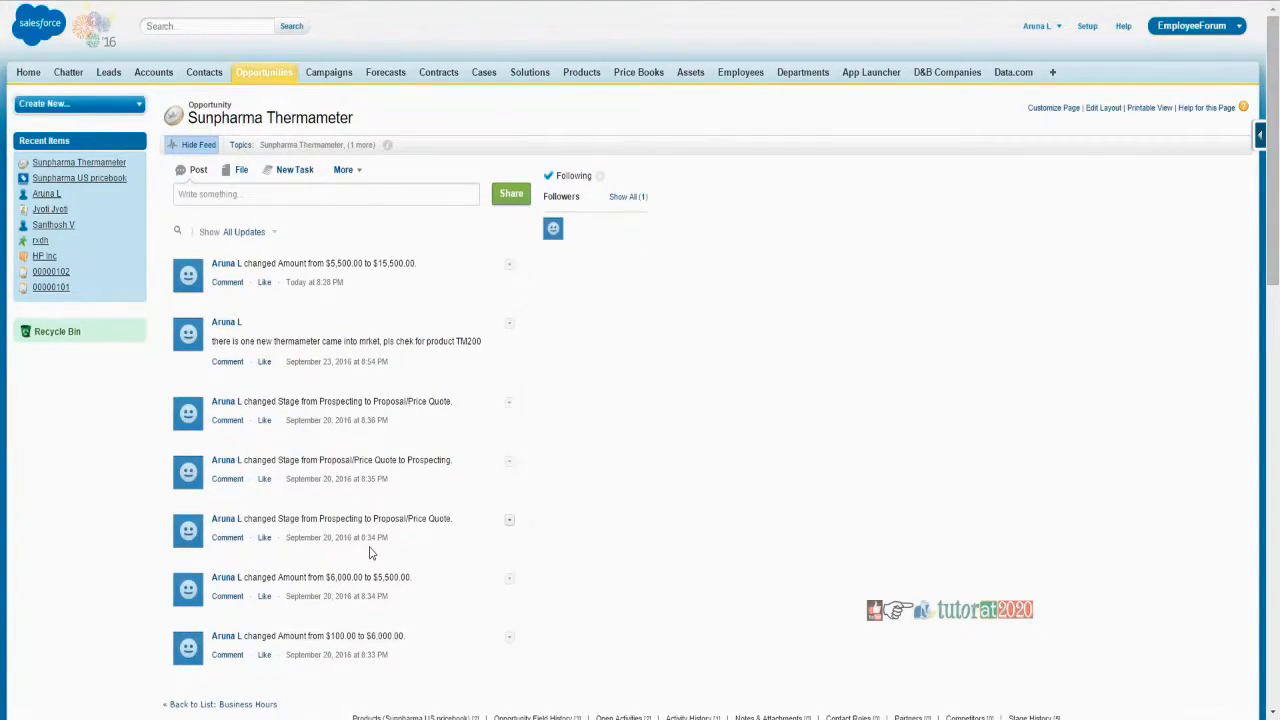
scroll(370, 551, down, 10)
click(928, 190)
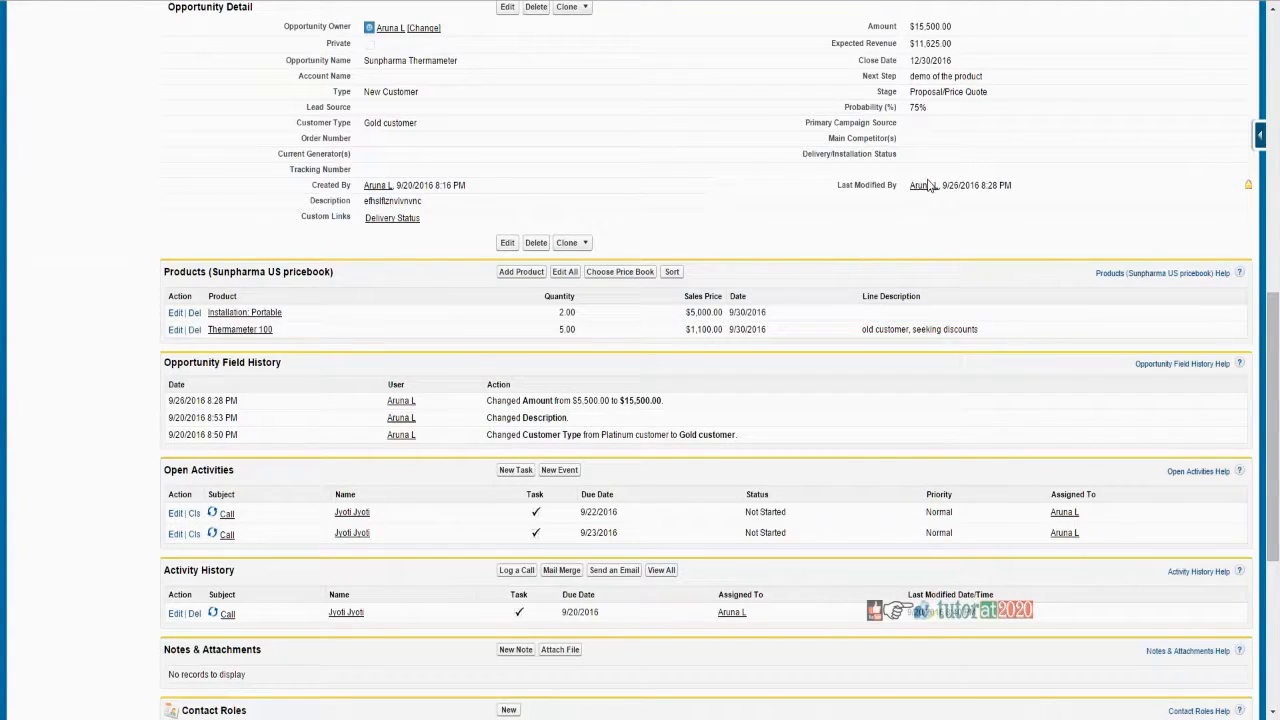
click(928, 186)
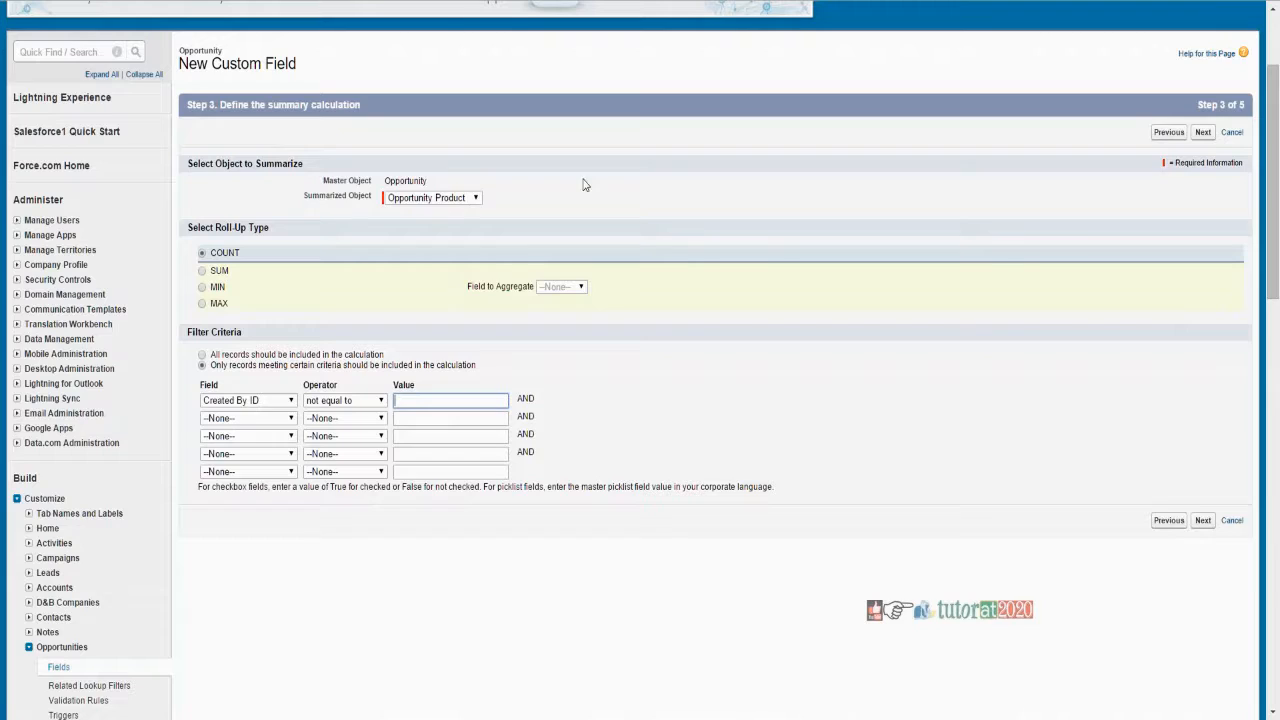
key(ctrl+v)
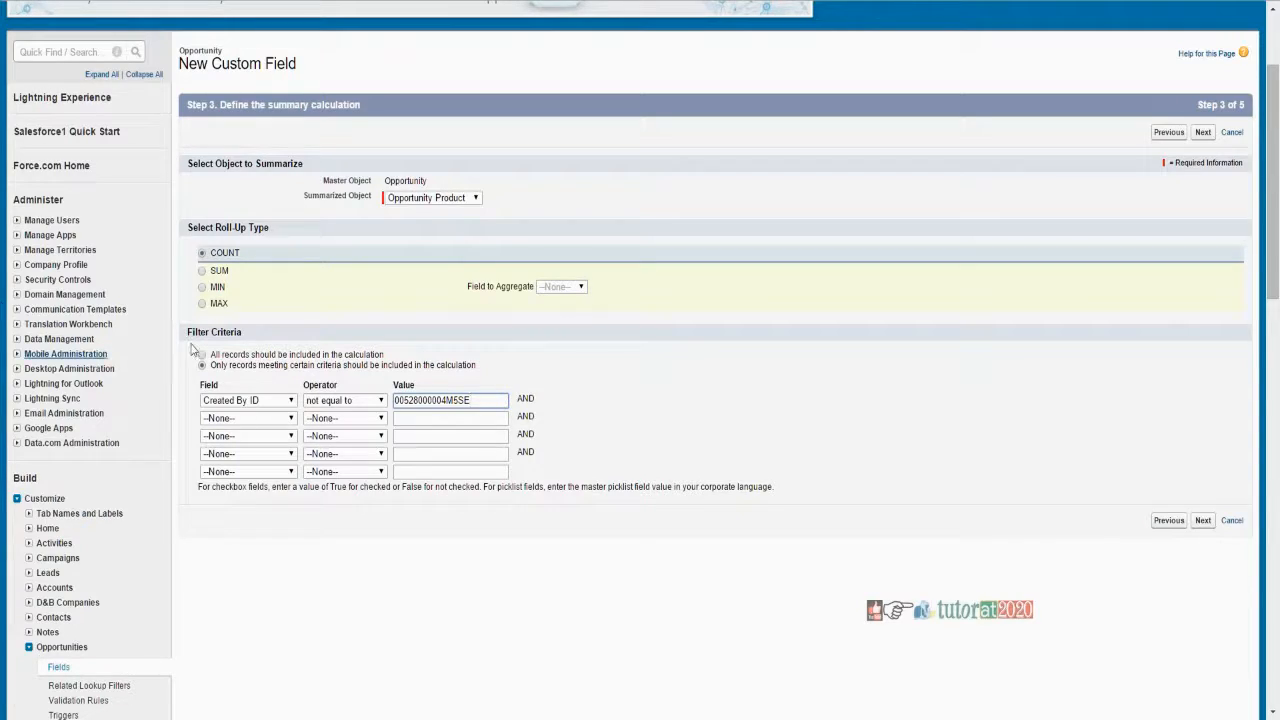
- Clear the filter value, include all records in the calculation and continue to field-level security
drag(490, 401, 333, 392)
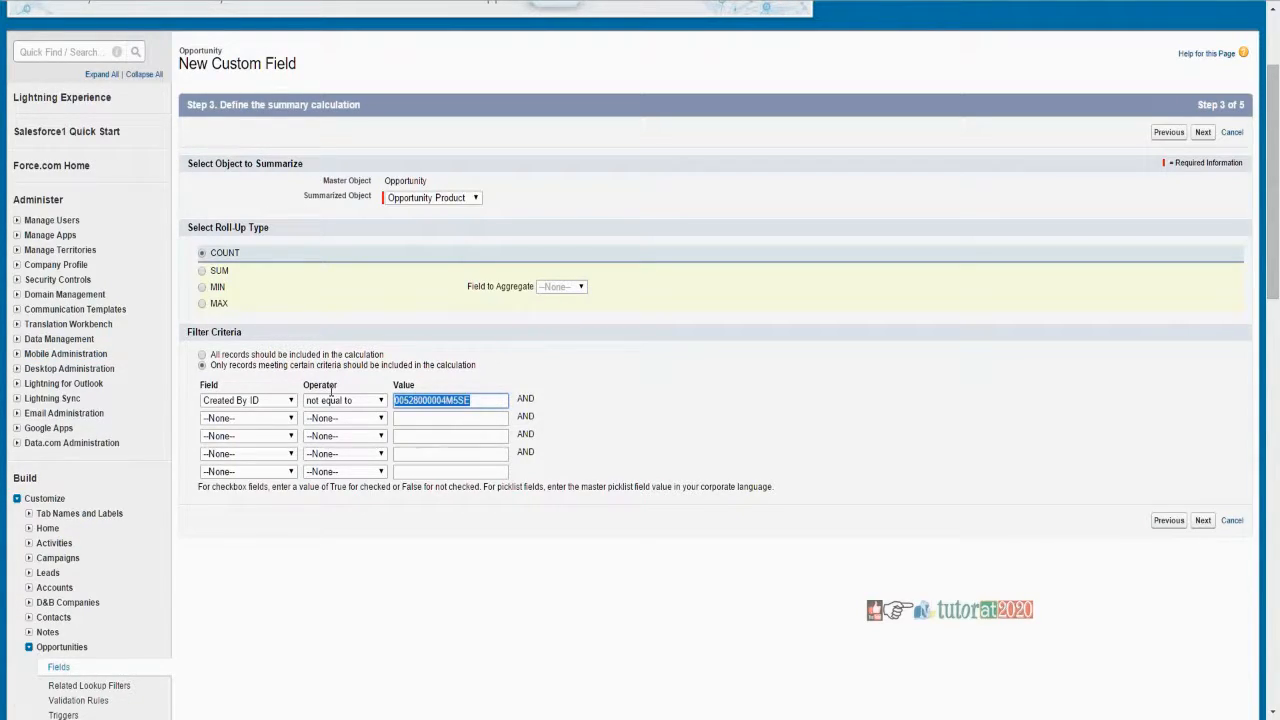
key(BackSpace)
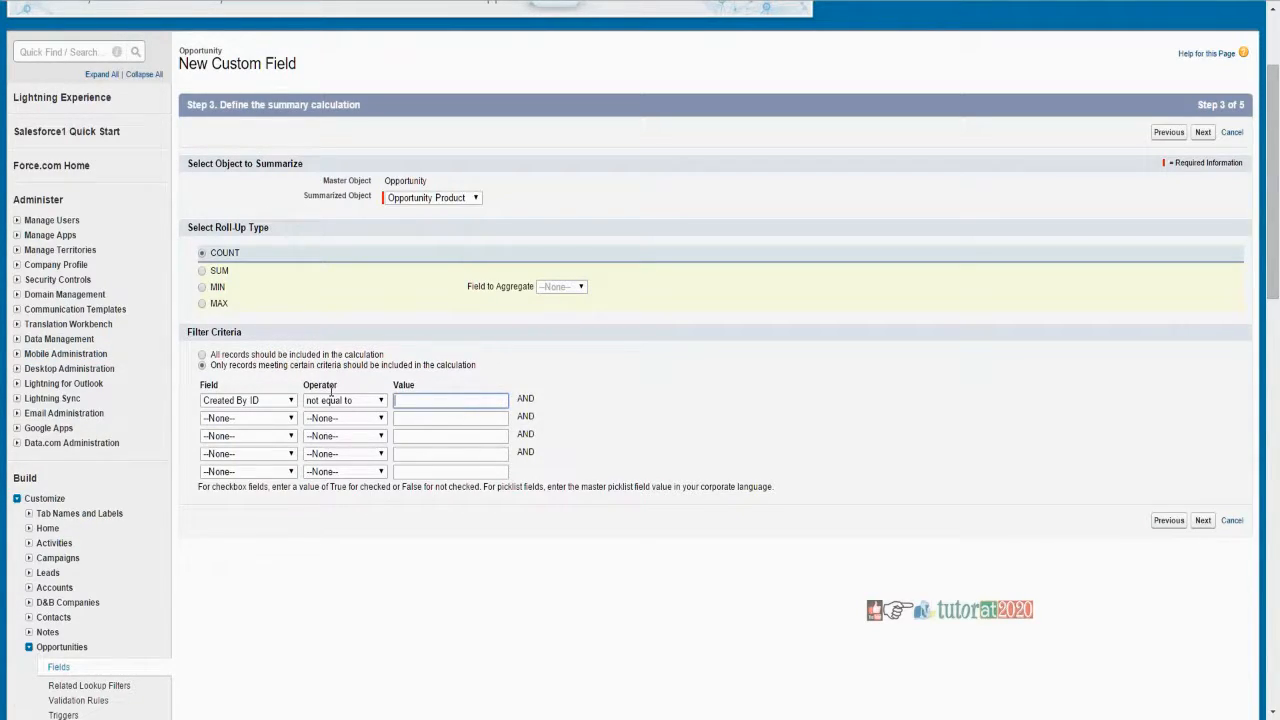
click(203, 355)
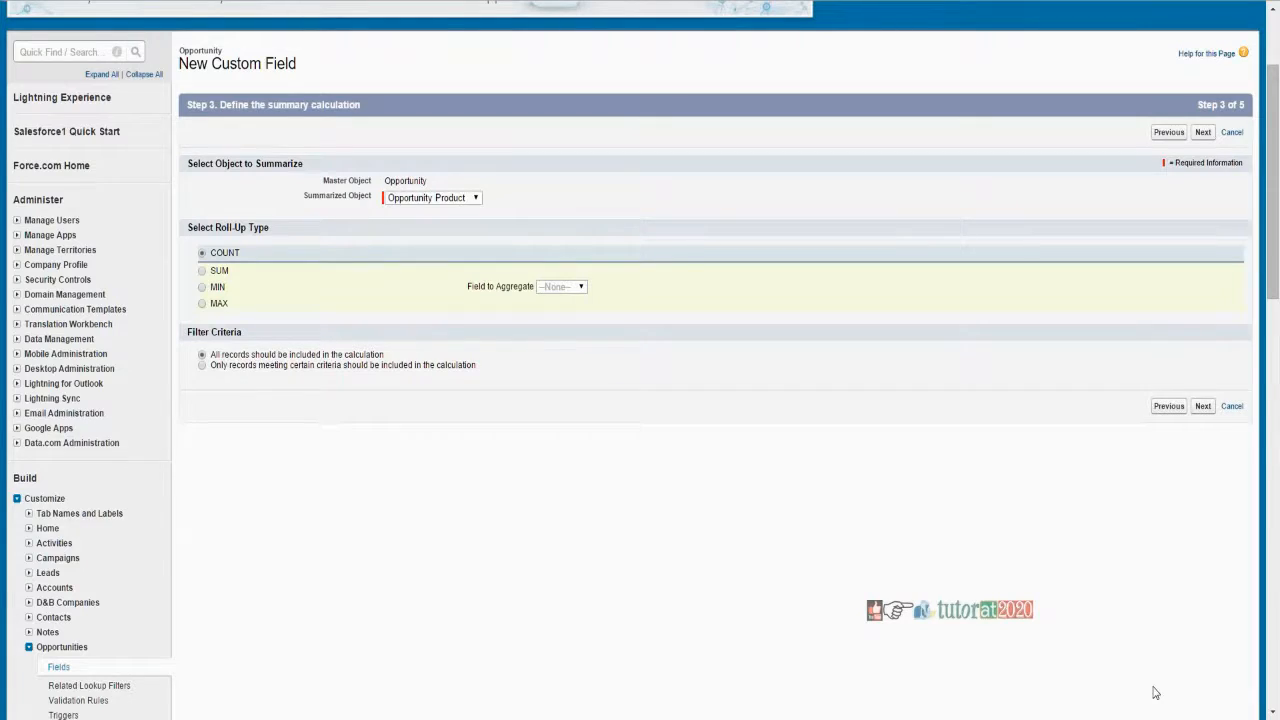
click(1203, 406)
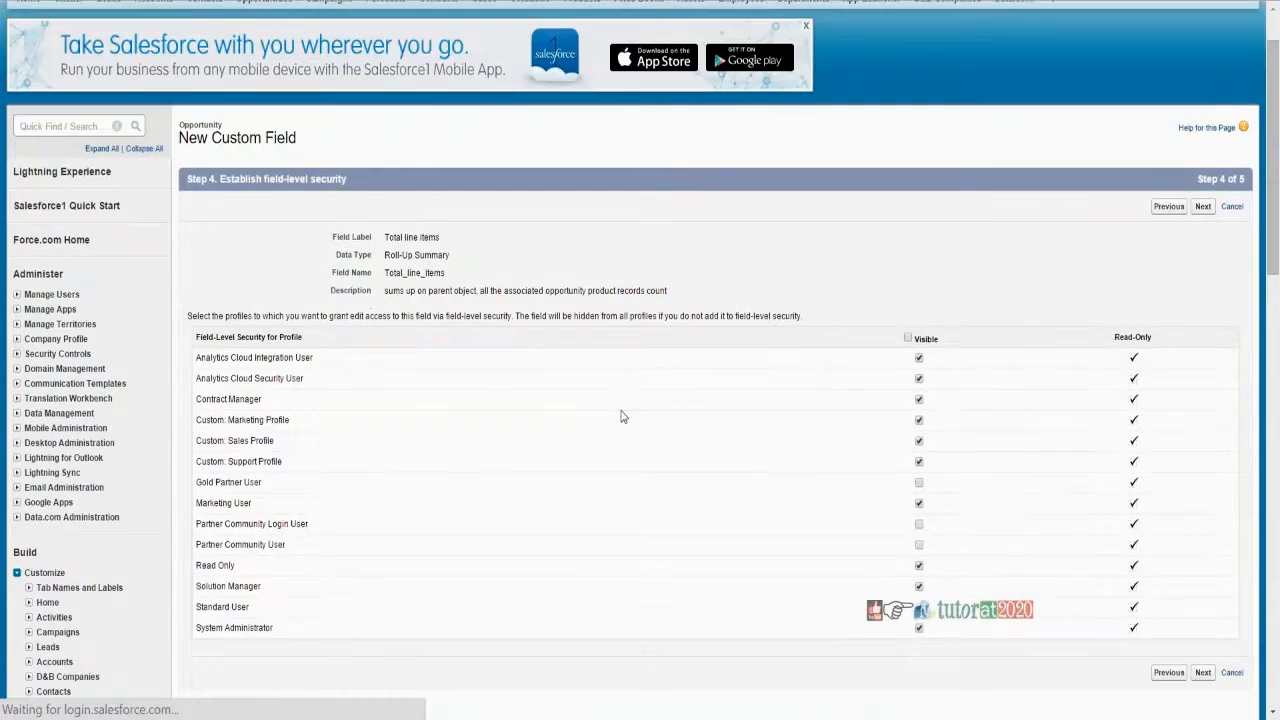
- Make the field visible for all profiles and save it with all four opportunity page layouts included
scroll(621, 416, down, 1)
click(908, 264)
click(1203, 132)
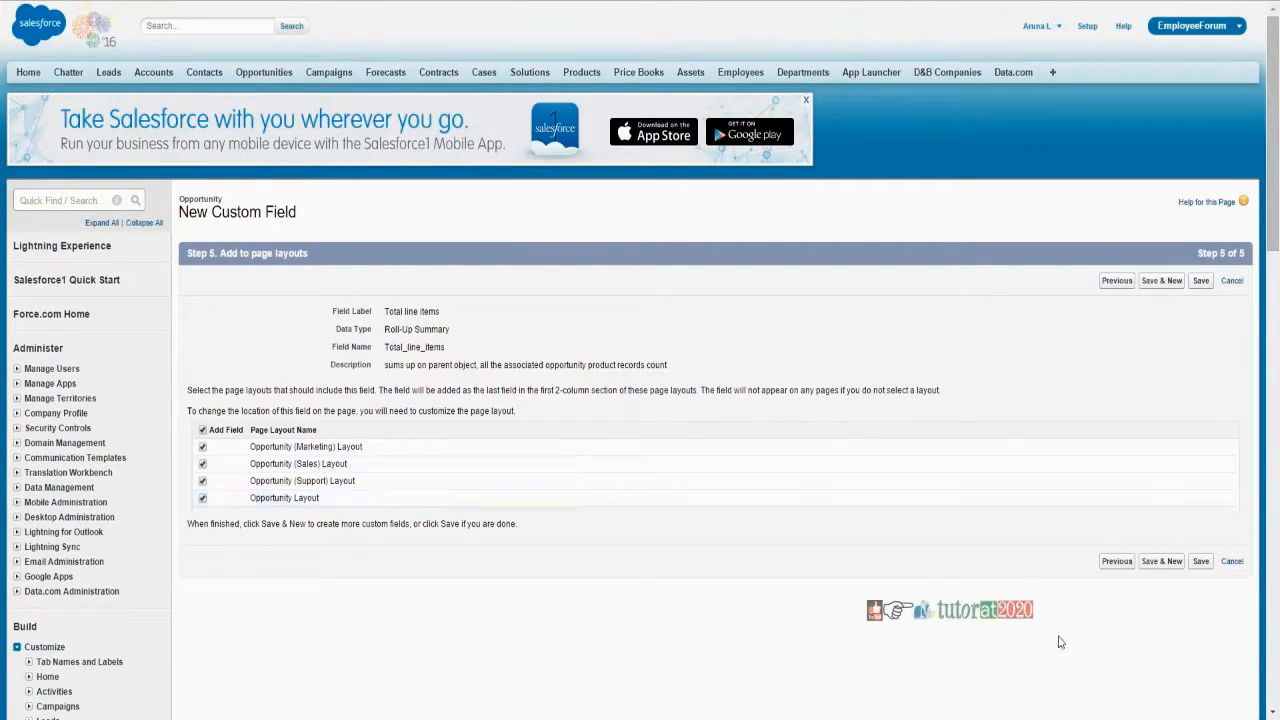
click(1201, 561)
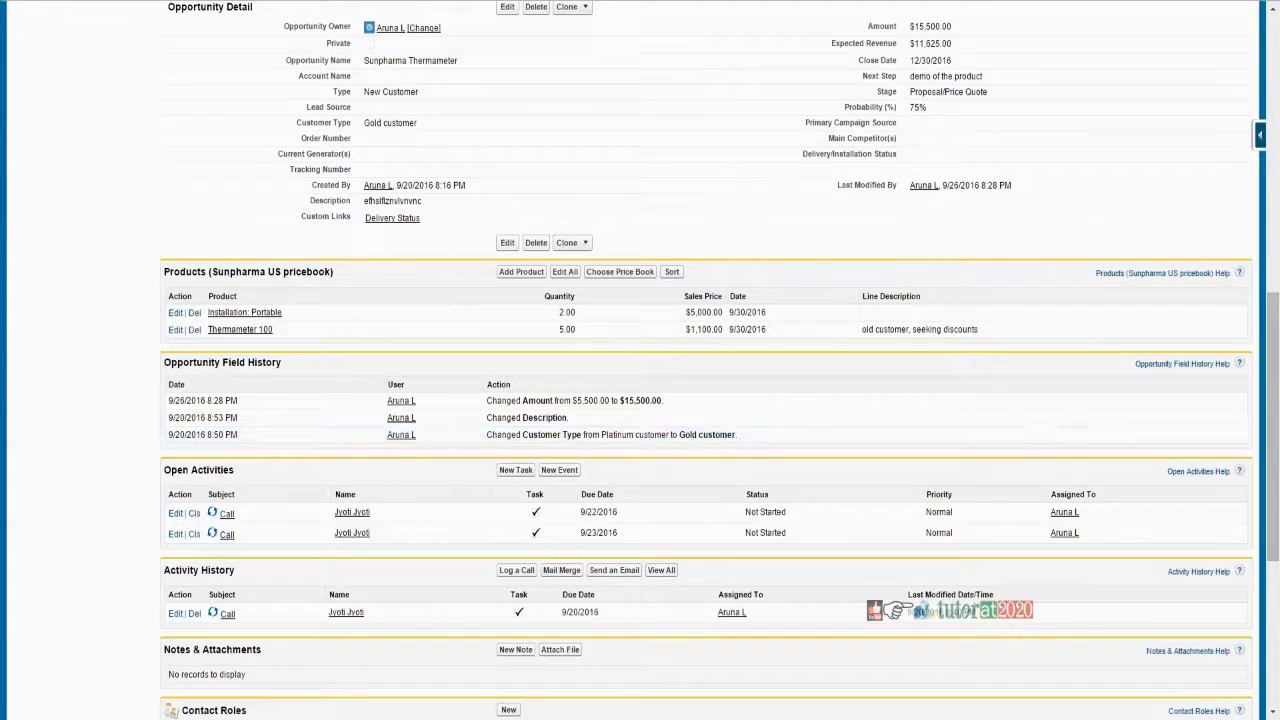
- Reload the Sunpharma Thermameter opportunity and find the Total line items field in its details
scroll(581, 396, up, 3)
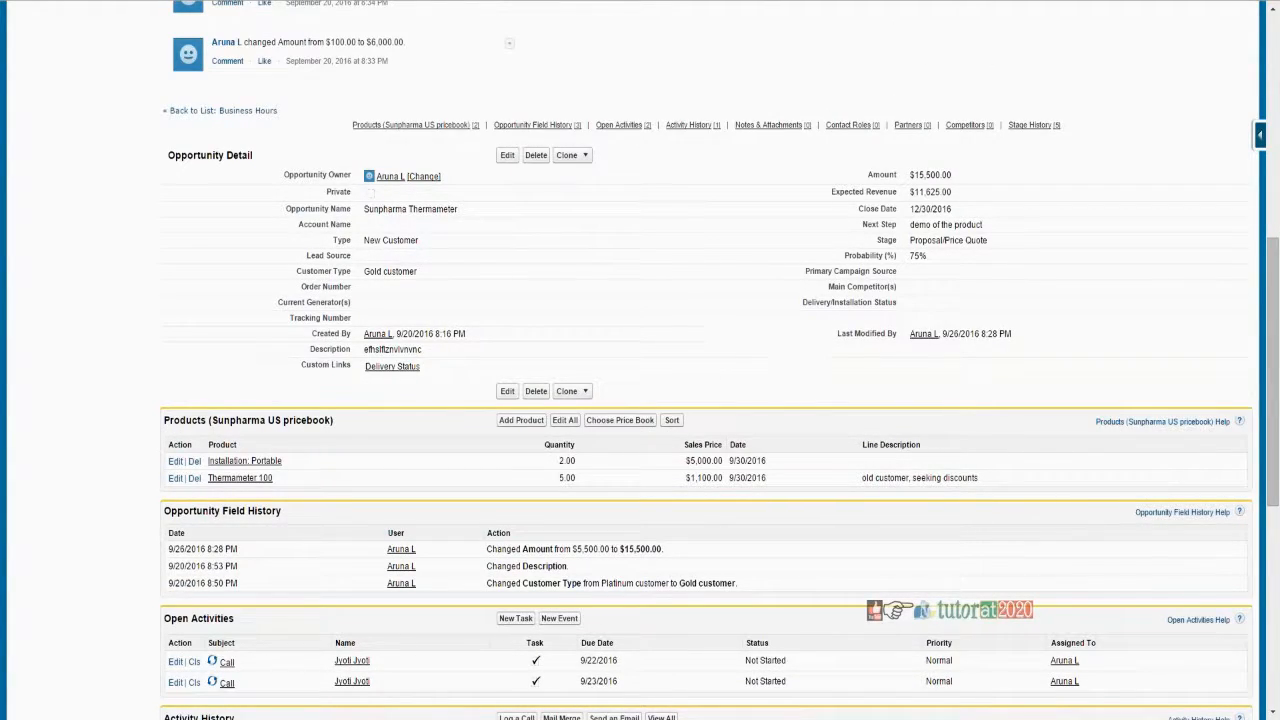
key(F5)
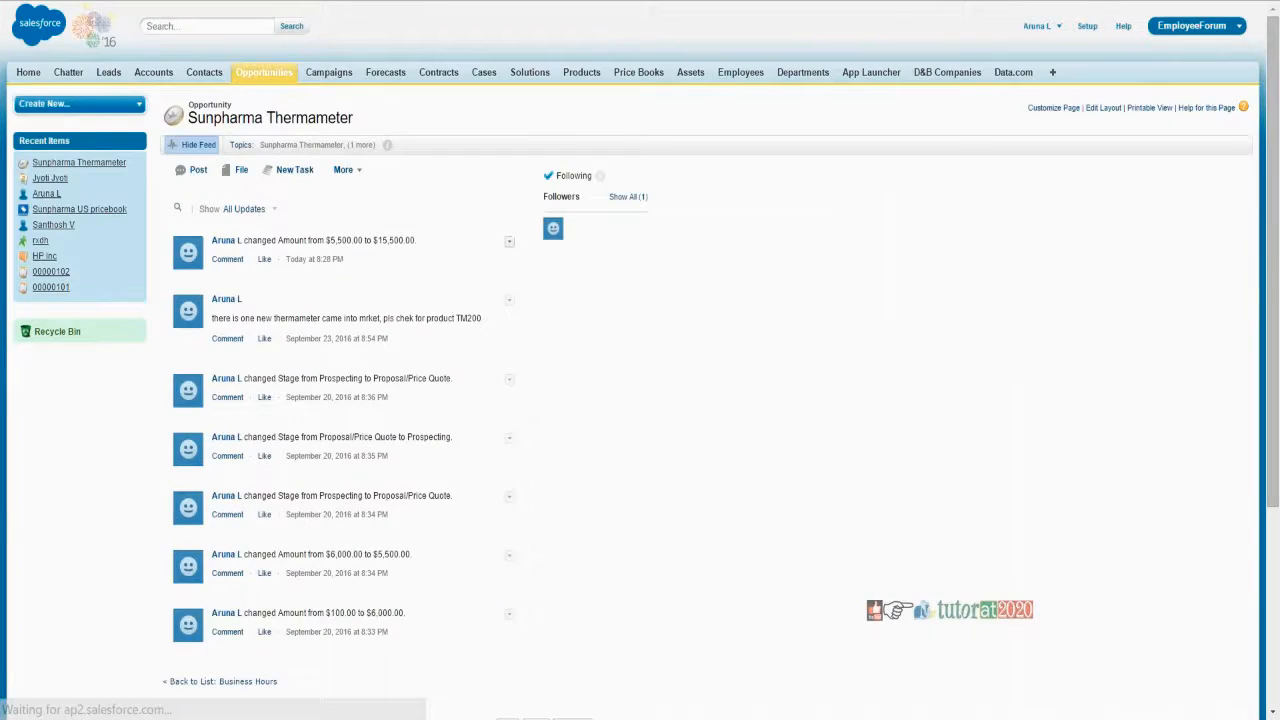
scroll(677, 583, down, 5)
scroll(674, 572, down, 3)
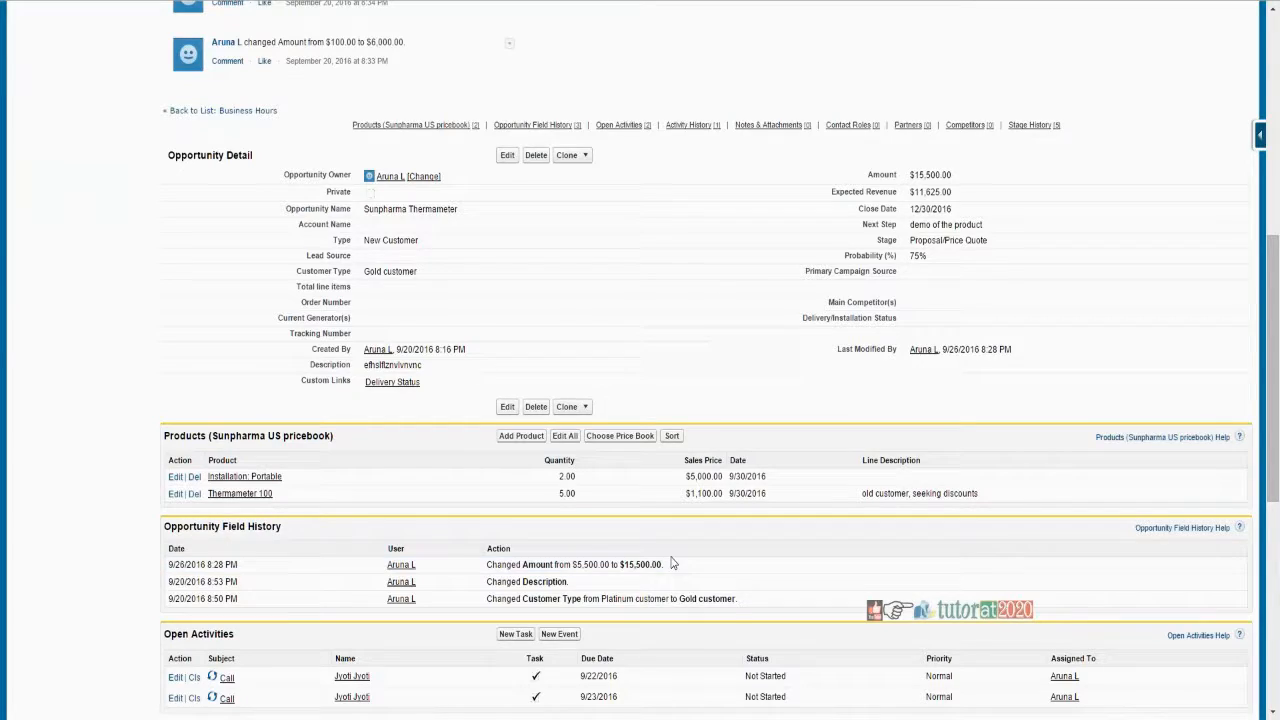
triple_click(300, 288)
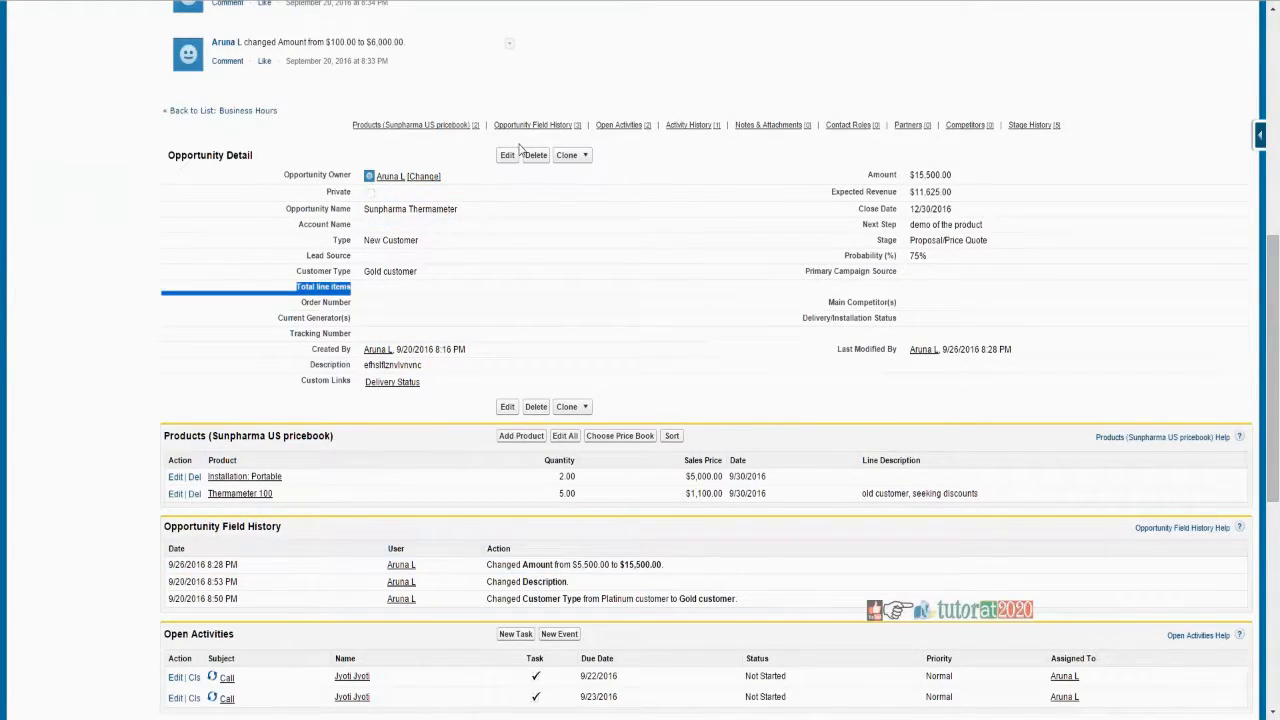
click(372, 486)
- Re-save the opportunity without edits and compare its Total line items value with the Products list
click(508, 158)
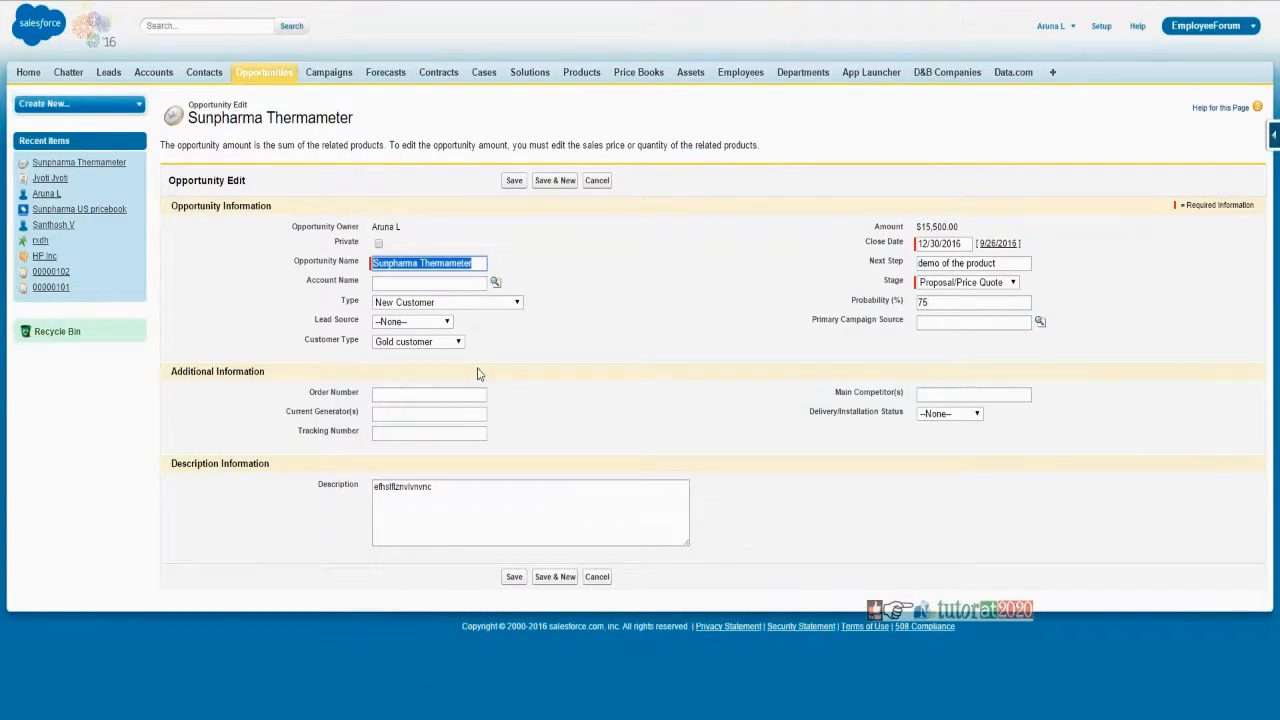
click(513, 576)
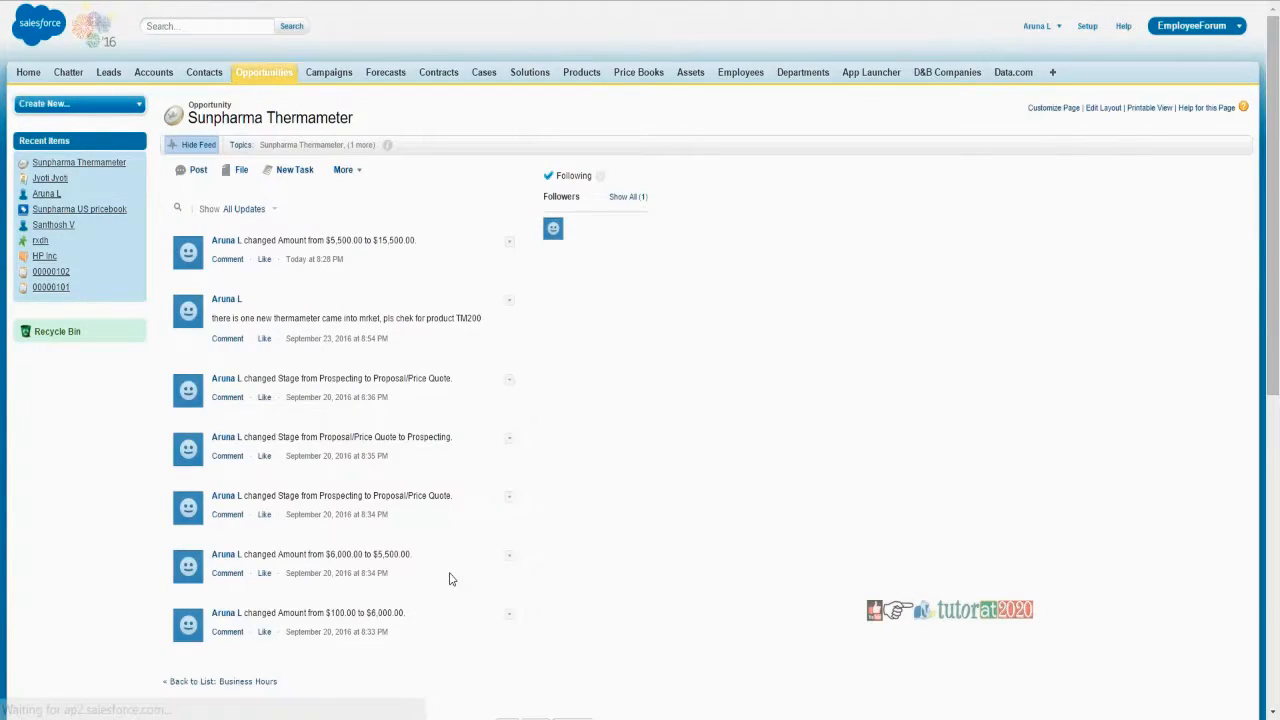
scroll(437, 554, down, 3)
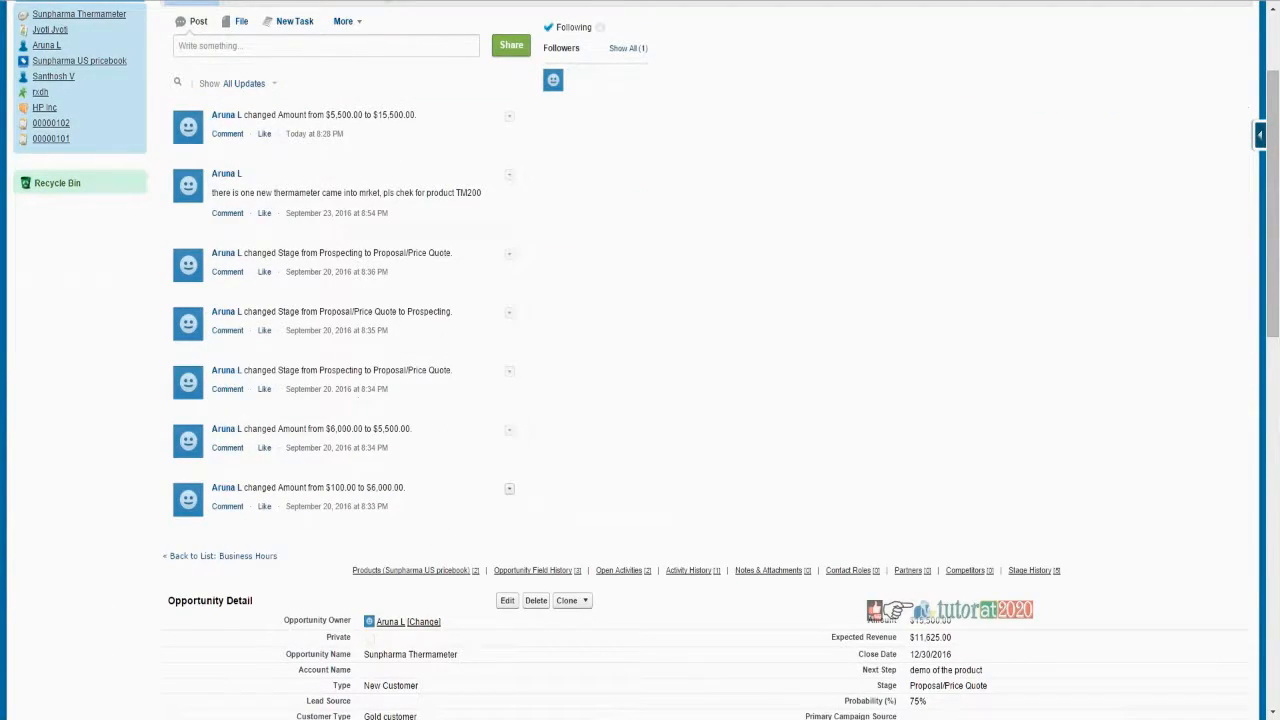
scroll(428, 524, down, 5)
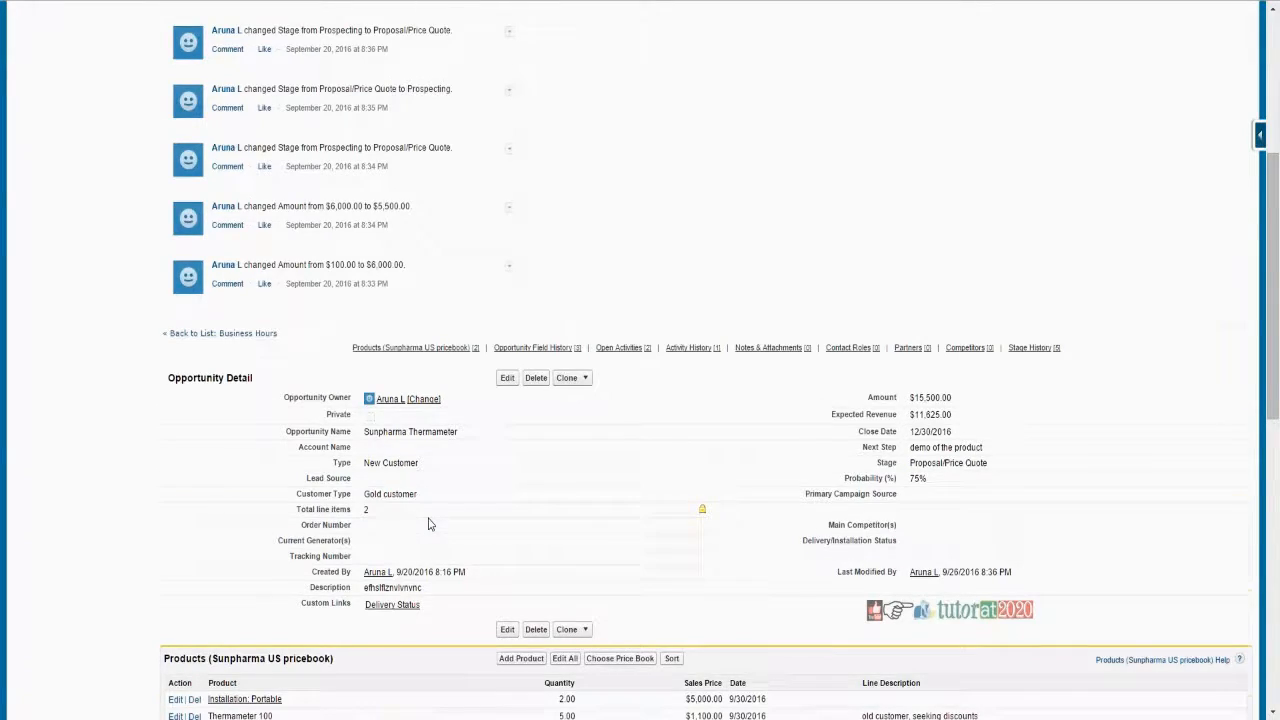
scroll(428, 524, down, 5)
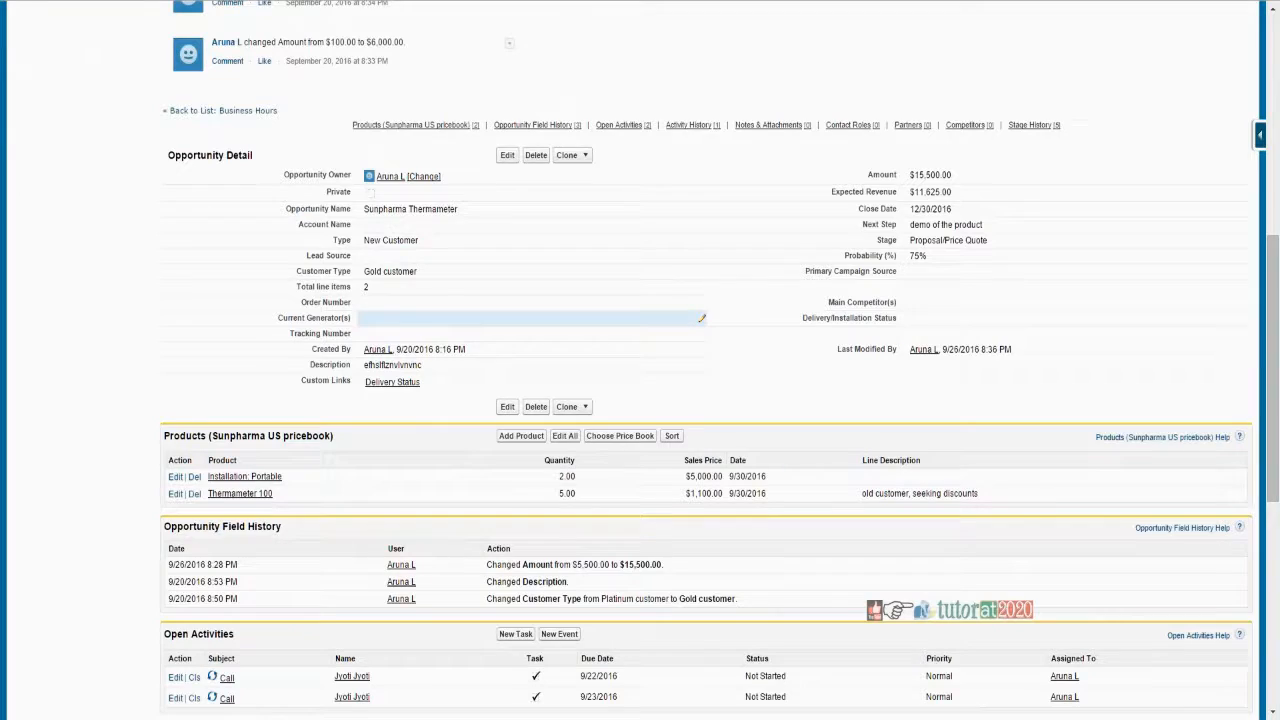
double_click(702, 287)
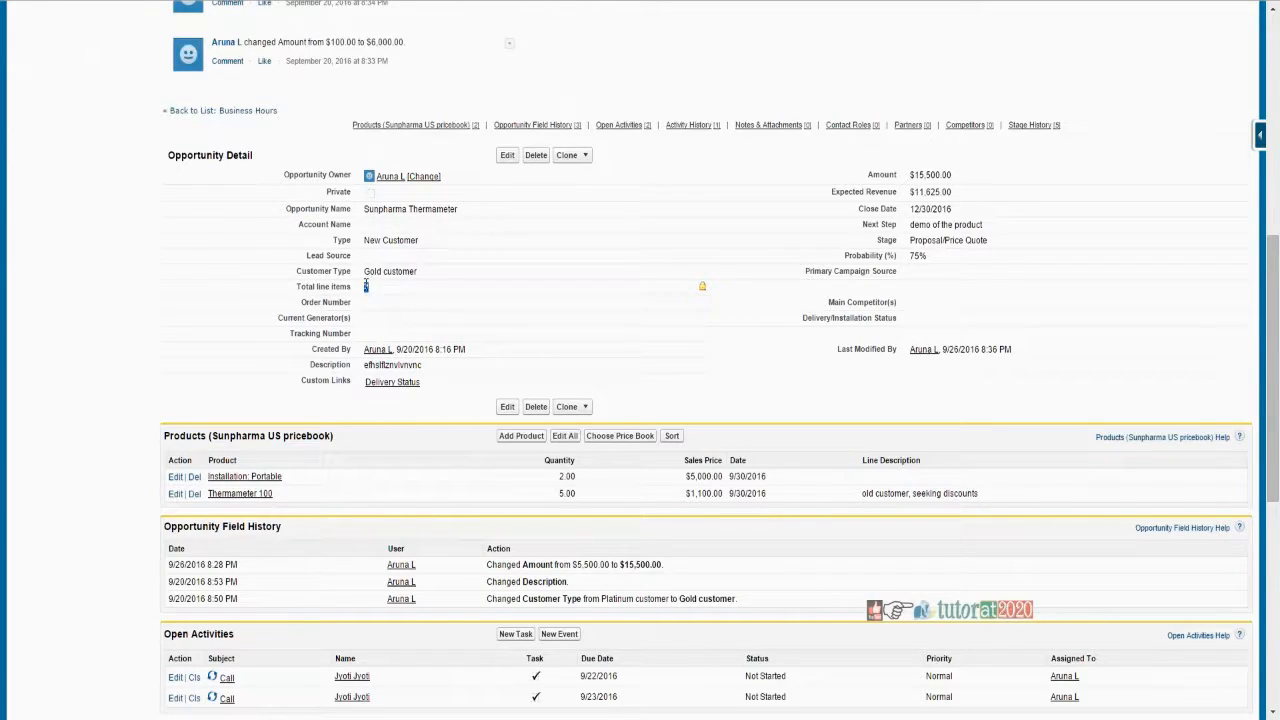
- Check whether the opportunity's edit form offers Total line items, and return to that field on the detail page
click(507, 155)
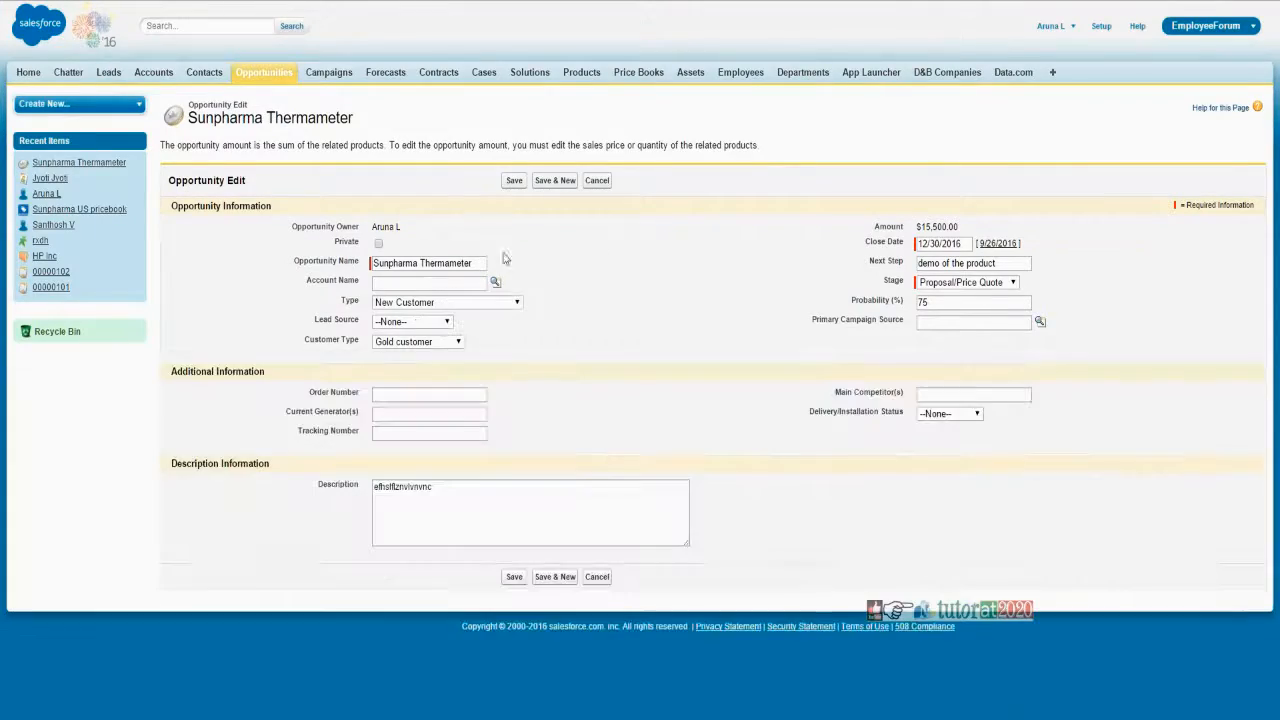
click(9, 2)
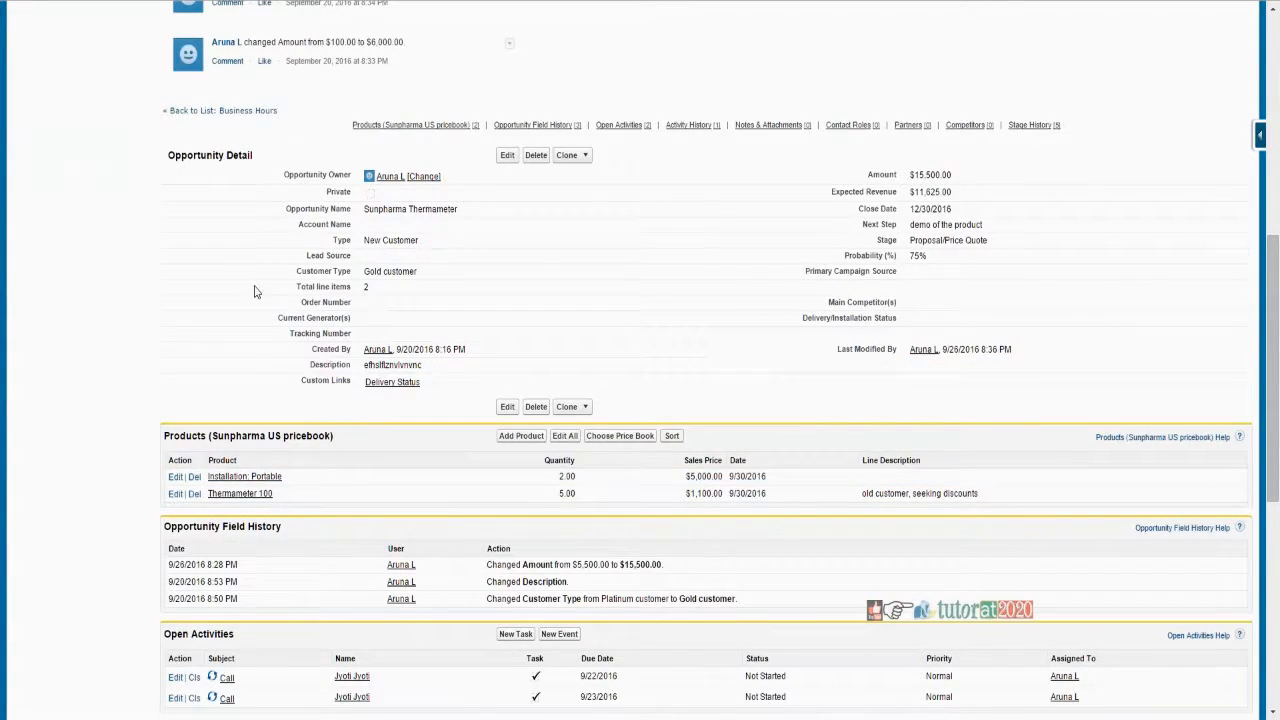
triple_click(362, 286)
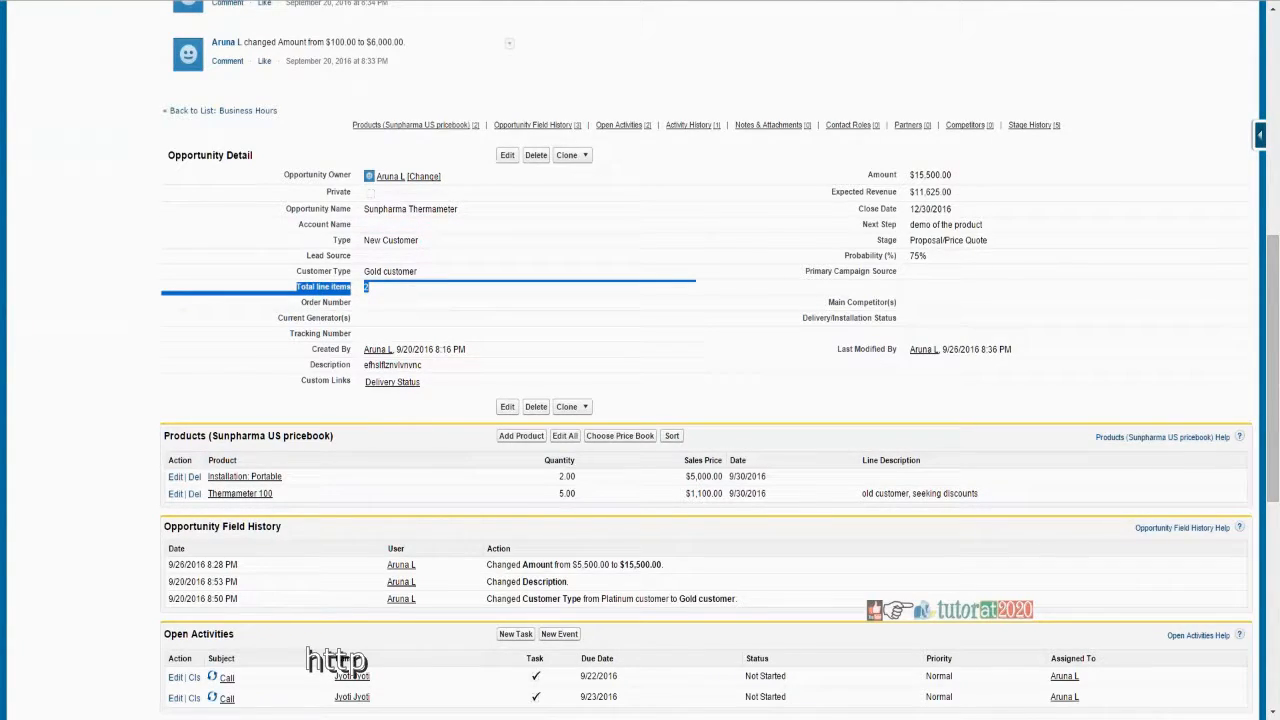
- Save the opportunity once more without changes and review its details
click(507, 155)
click(514, 181)
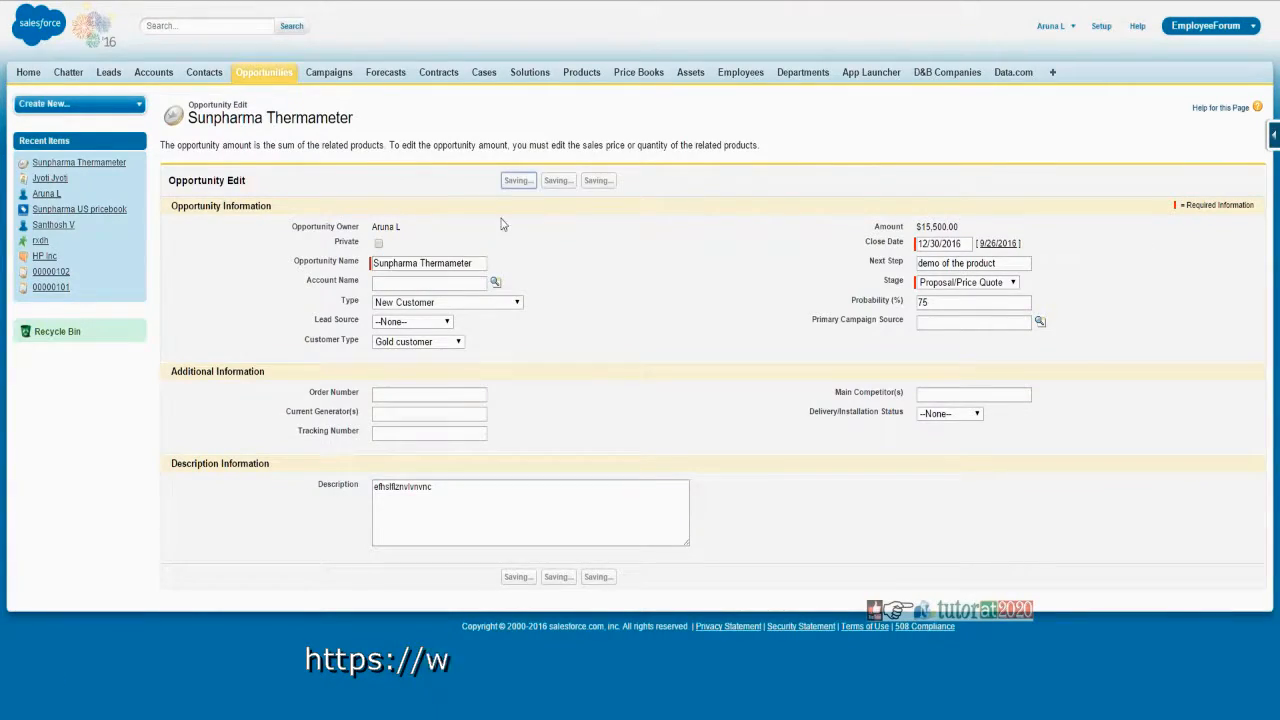
scroll(503, 223, down, 1)
scroll(640, 400, down, 4)
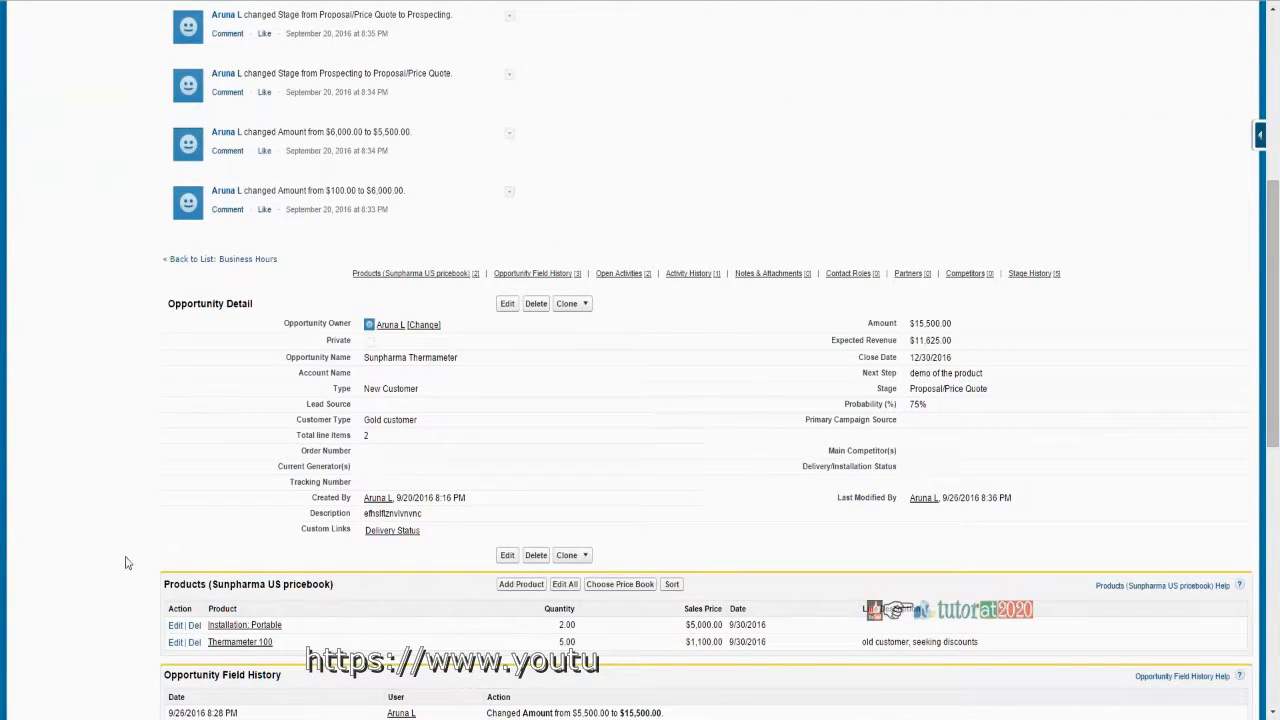
- Delete the Installation: Portable product from the Sunpharma Thermameter opportunity and confirm the deletion
scroll(405, 403, down, 3)
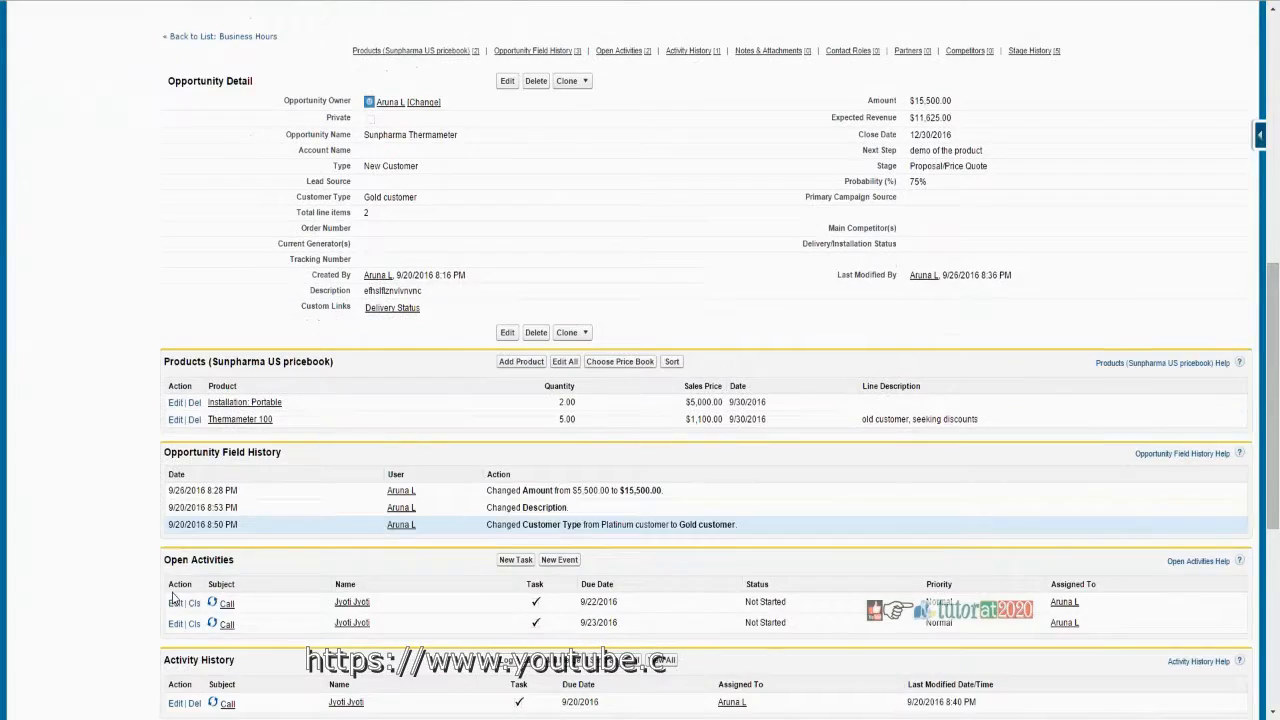
scroll(405, 403, up, 2)
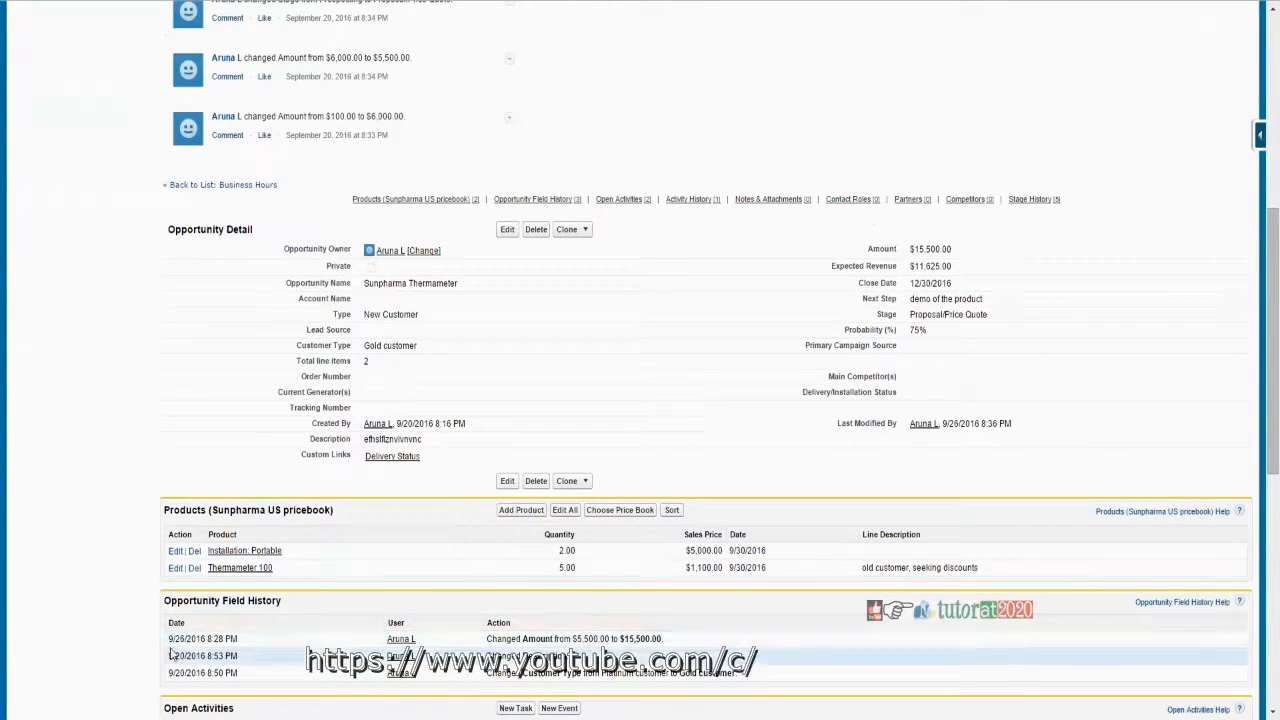
click(194, 551)
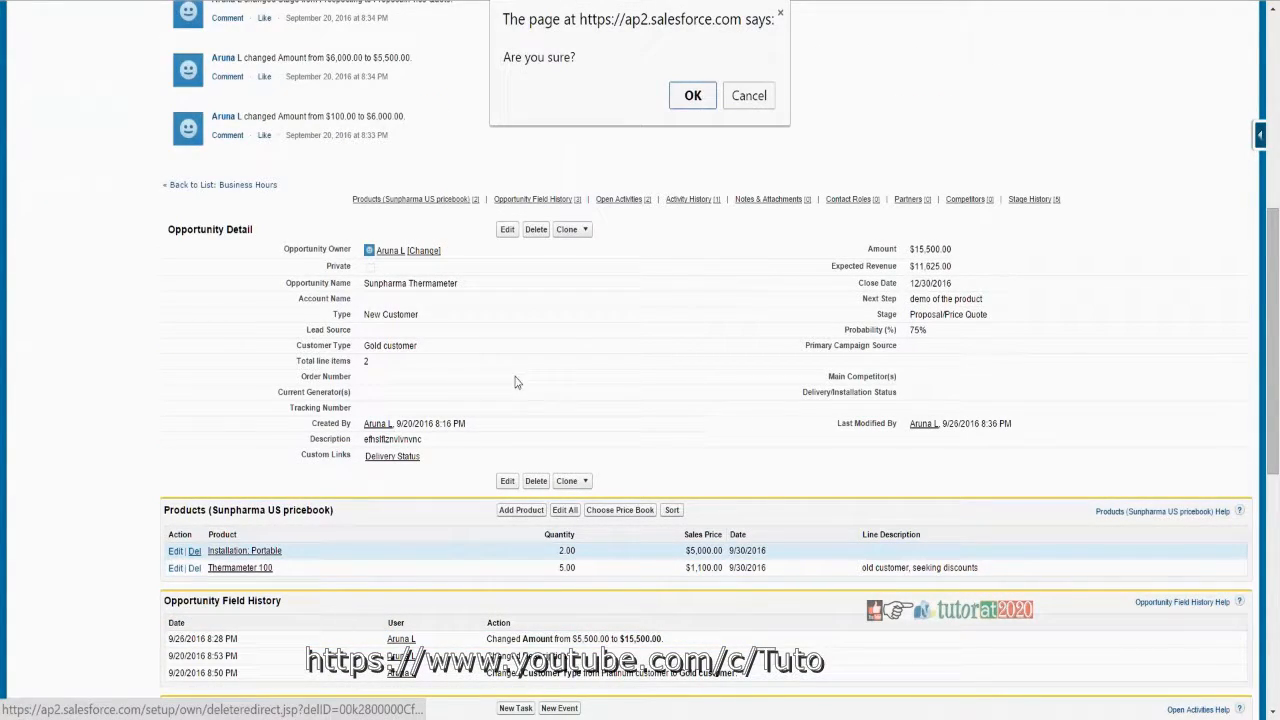
click(691, 104)
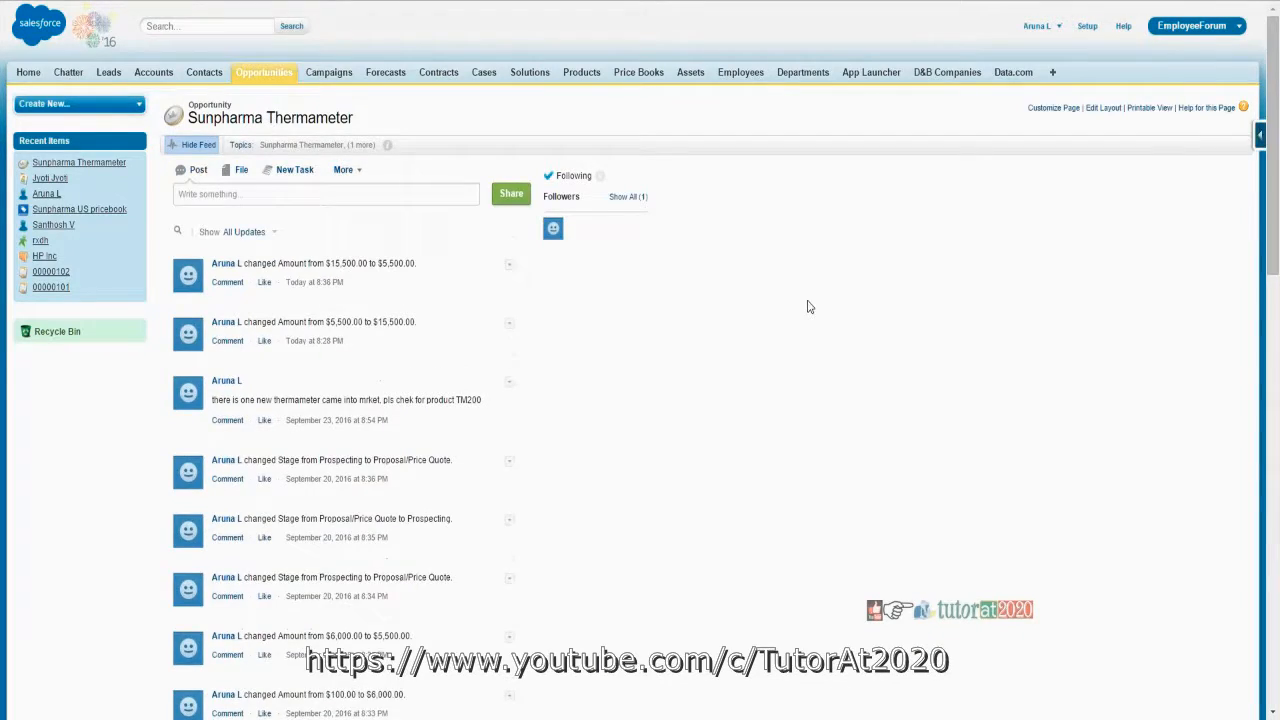
- Check the opportunity's Total line items value against the Products list, and examine the sales price and date of the Thermameter 100 product
scroll(808, 306, down, 5)
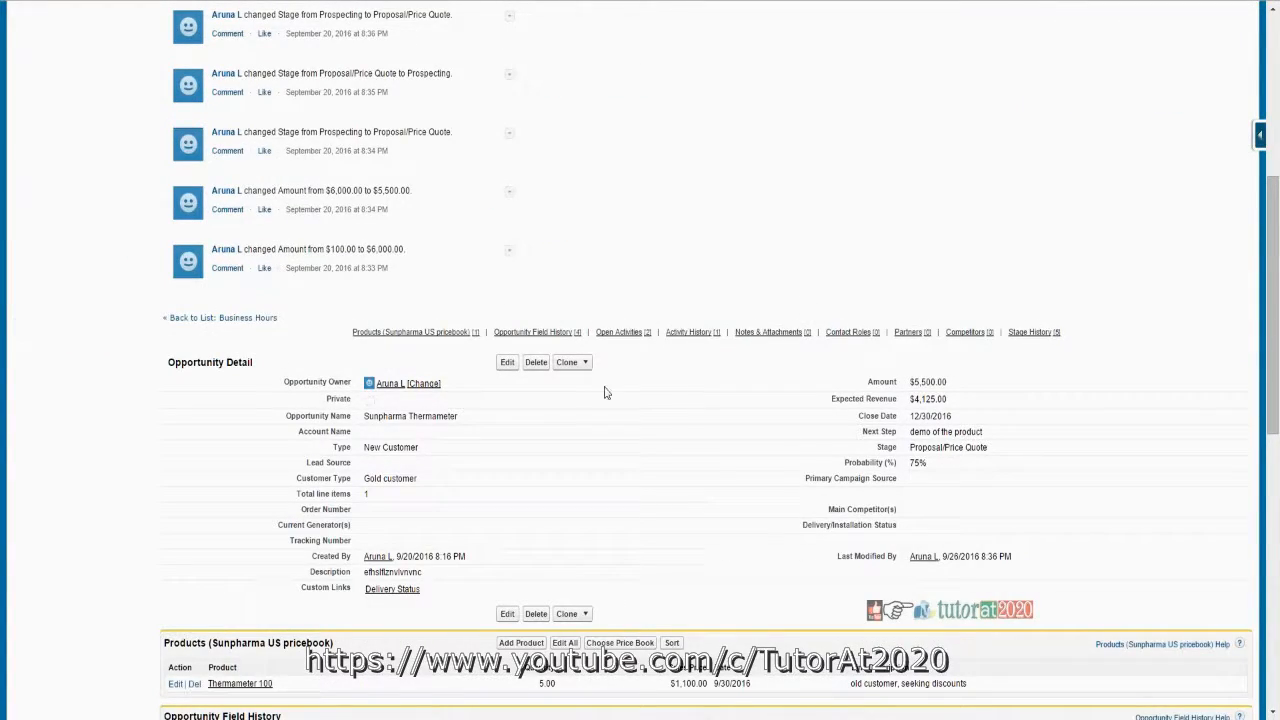
scroll(608, 393, down, 2)
drag(371, 275, 291, 264)
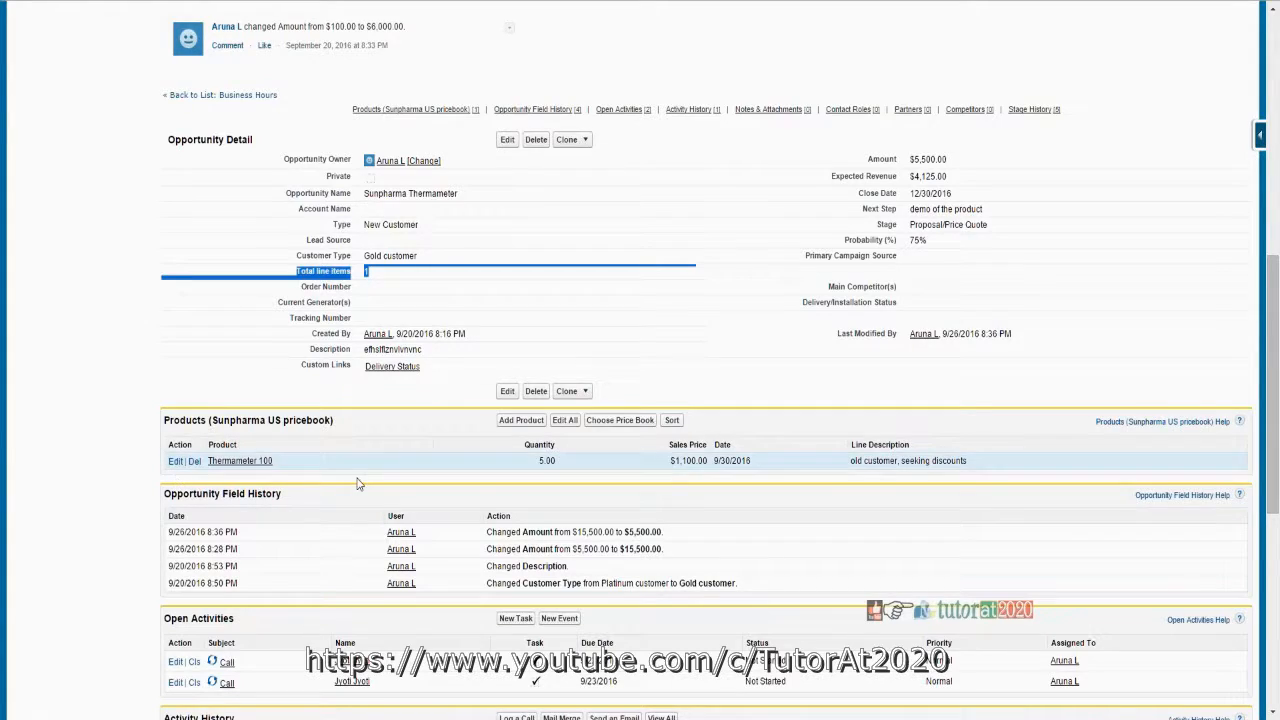
double_click(409, 287)
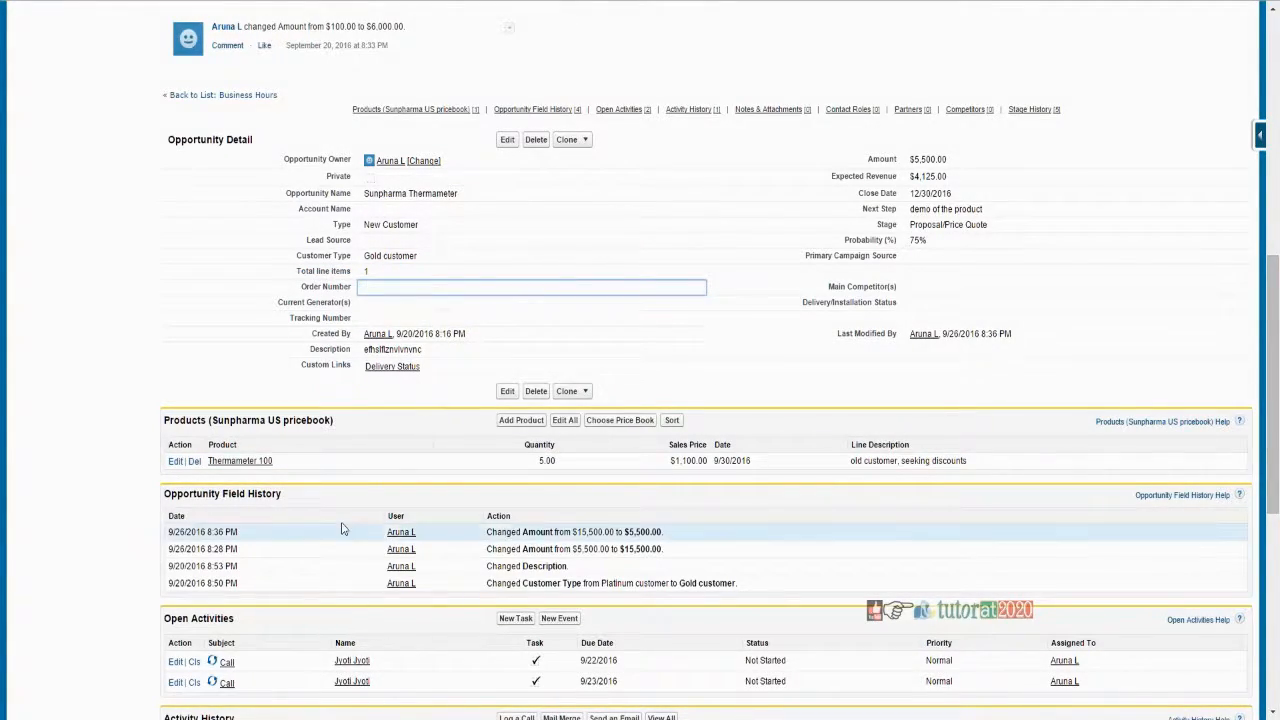
drag(666, 466, 760, 462)
click(662, 476)
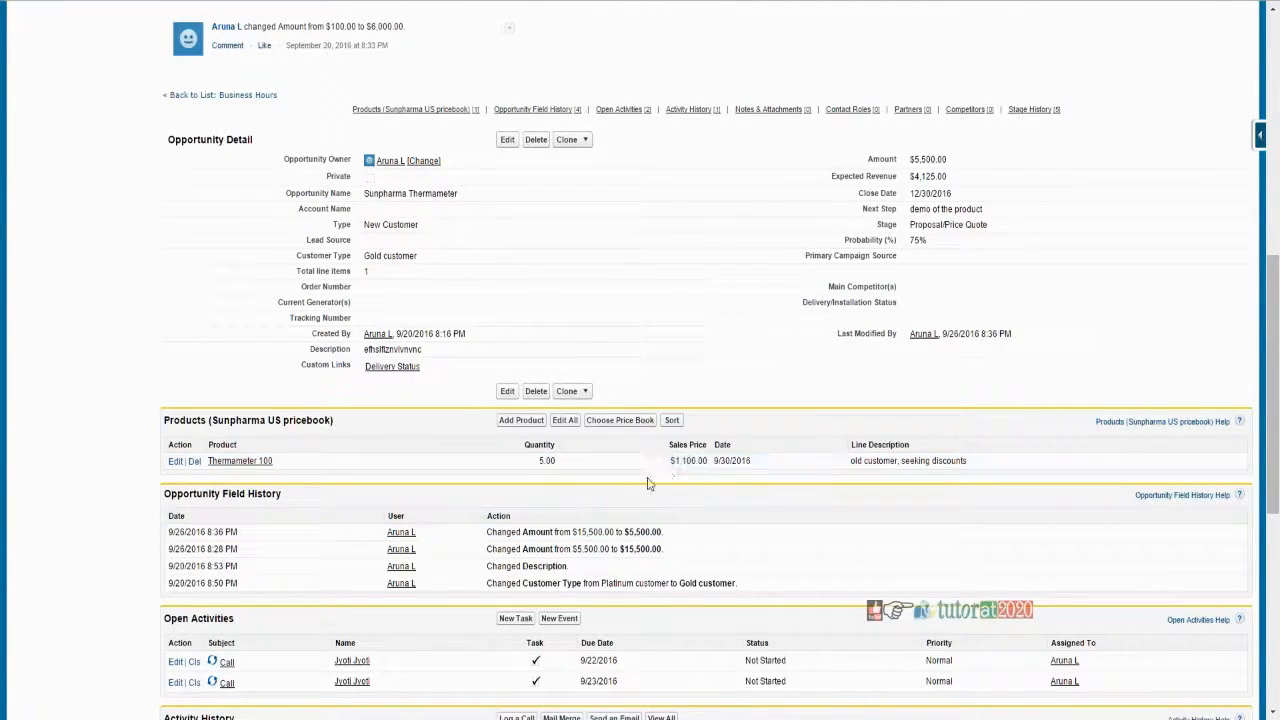
drag(669, 462, 748, 464)
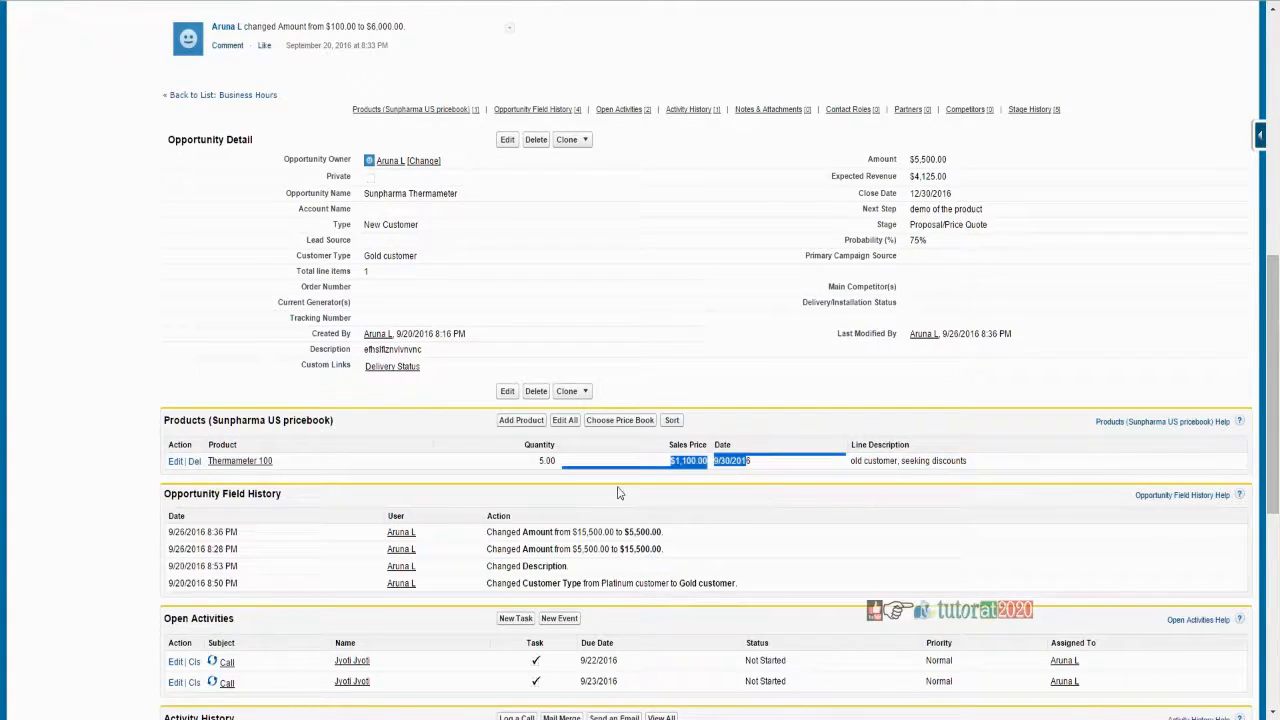